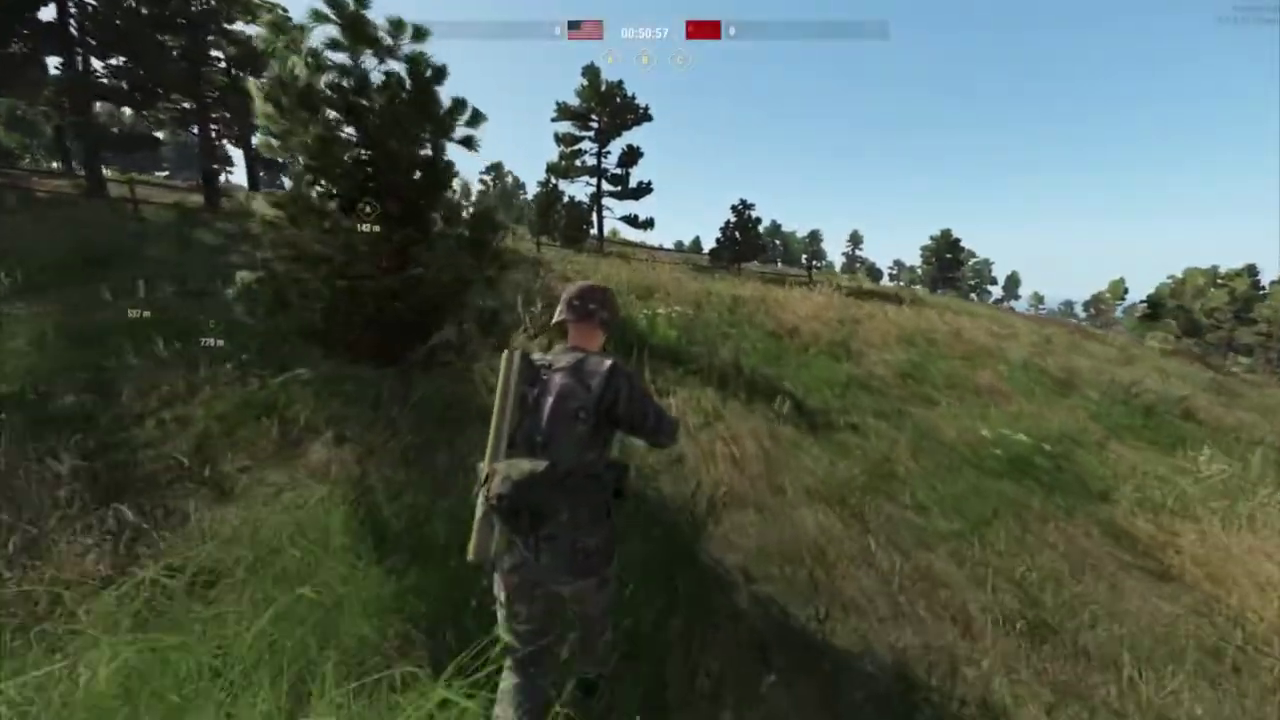
Run the soldier up the heather slope past the tree toward the radio mast
{"action": "key", "text": "w"}
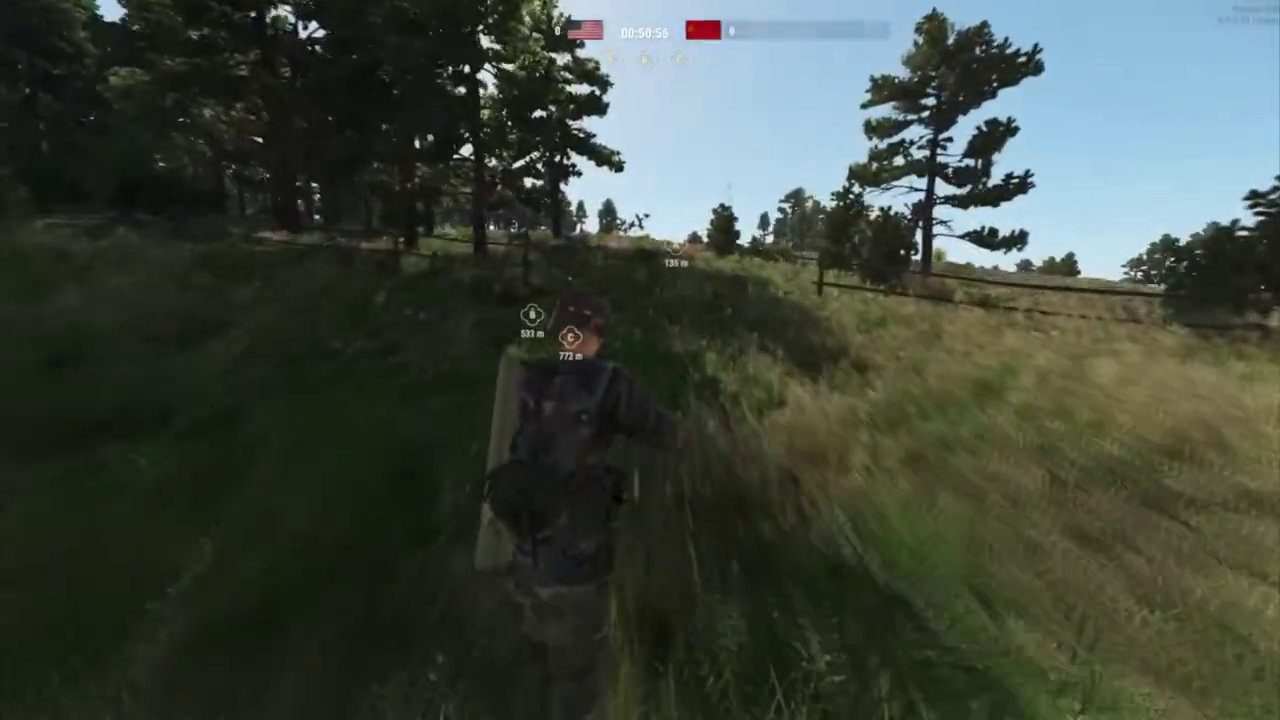
{"action": "key", "text": "w"}
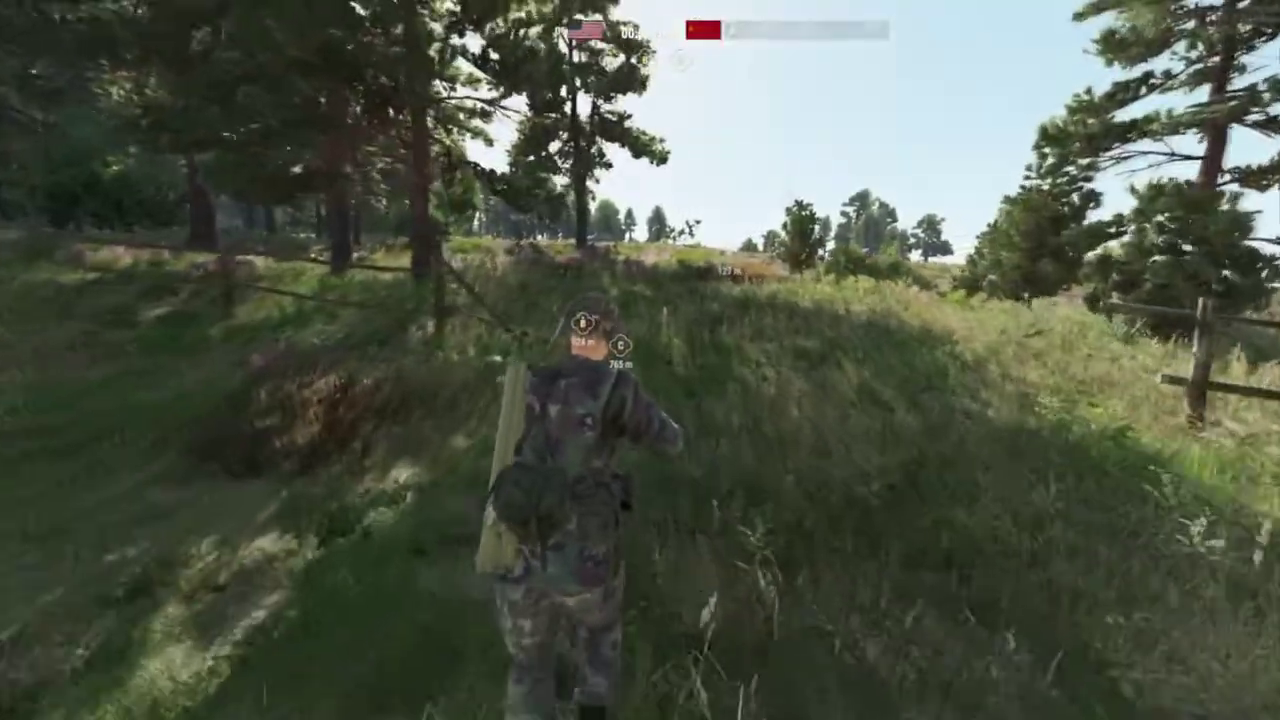
{"action": "key", "text": "w"}
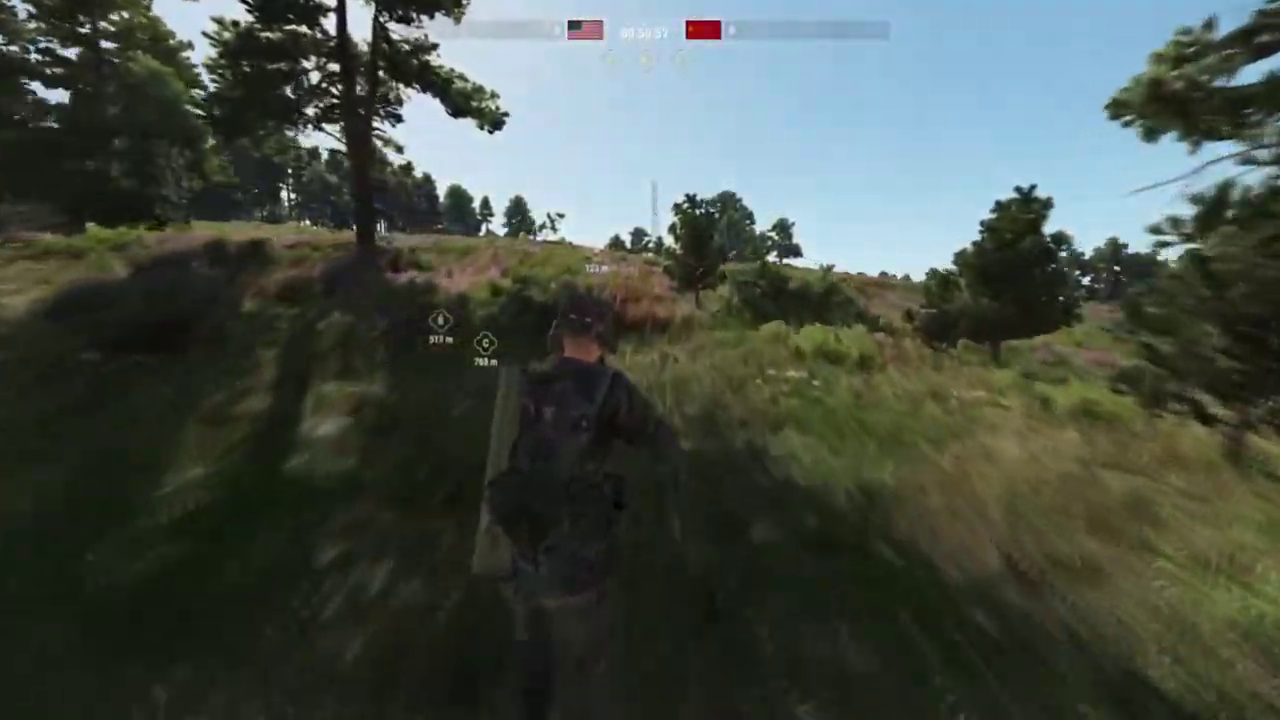
{"action": "key", "text": "w"}
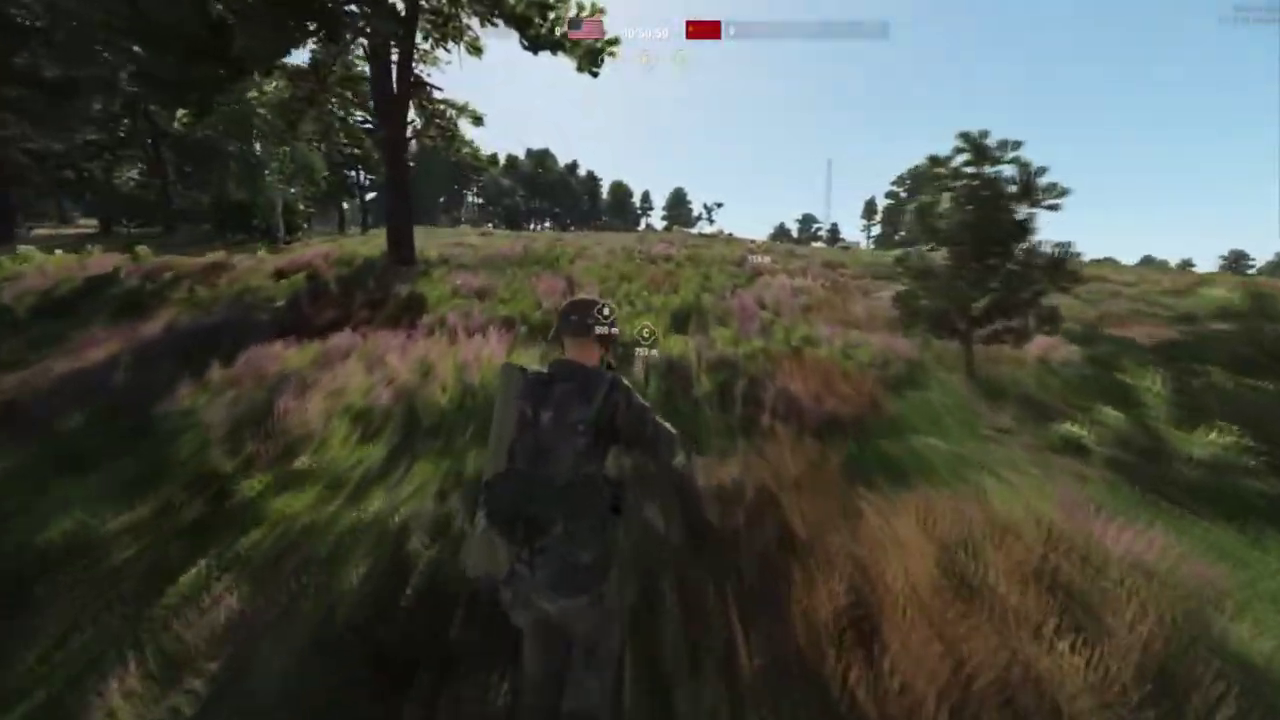
{"action": "key", "text": "w"}
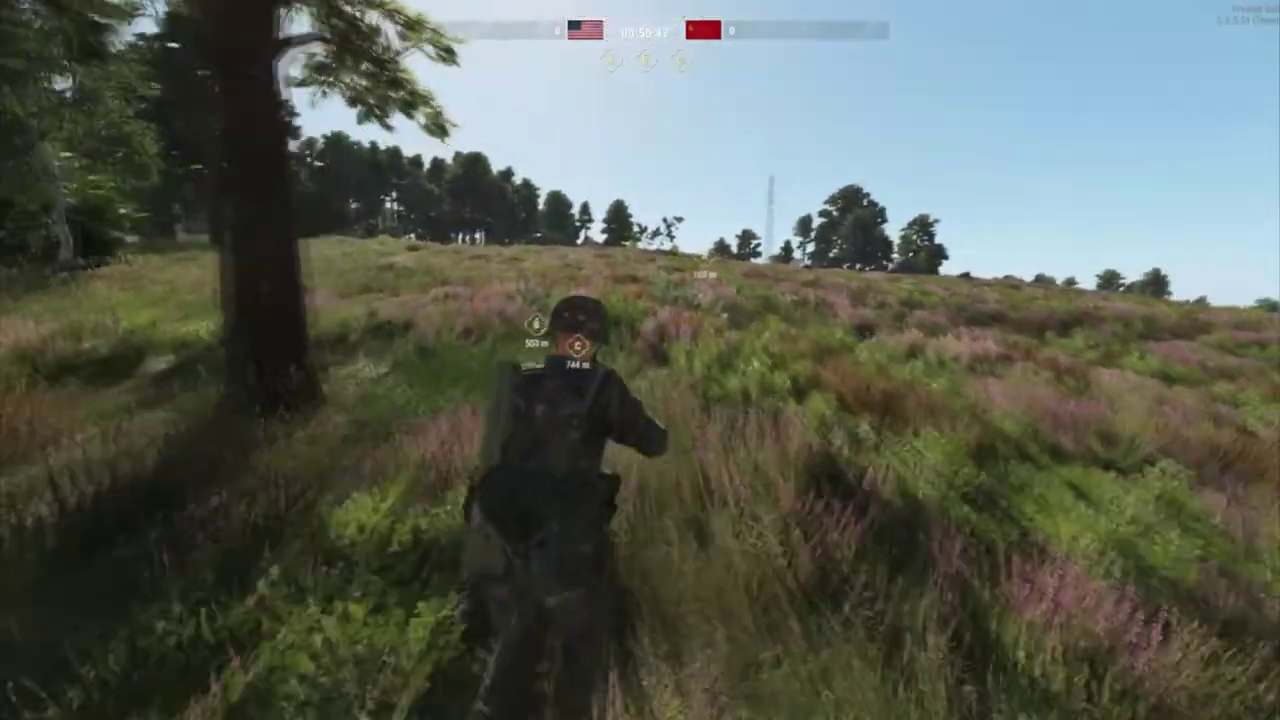
{"action": "key", "text": "w"}
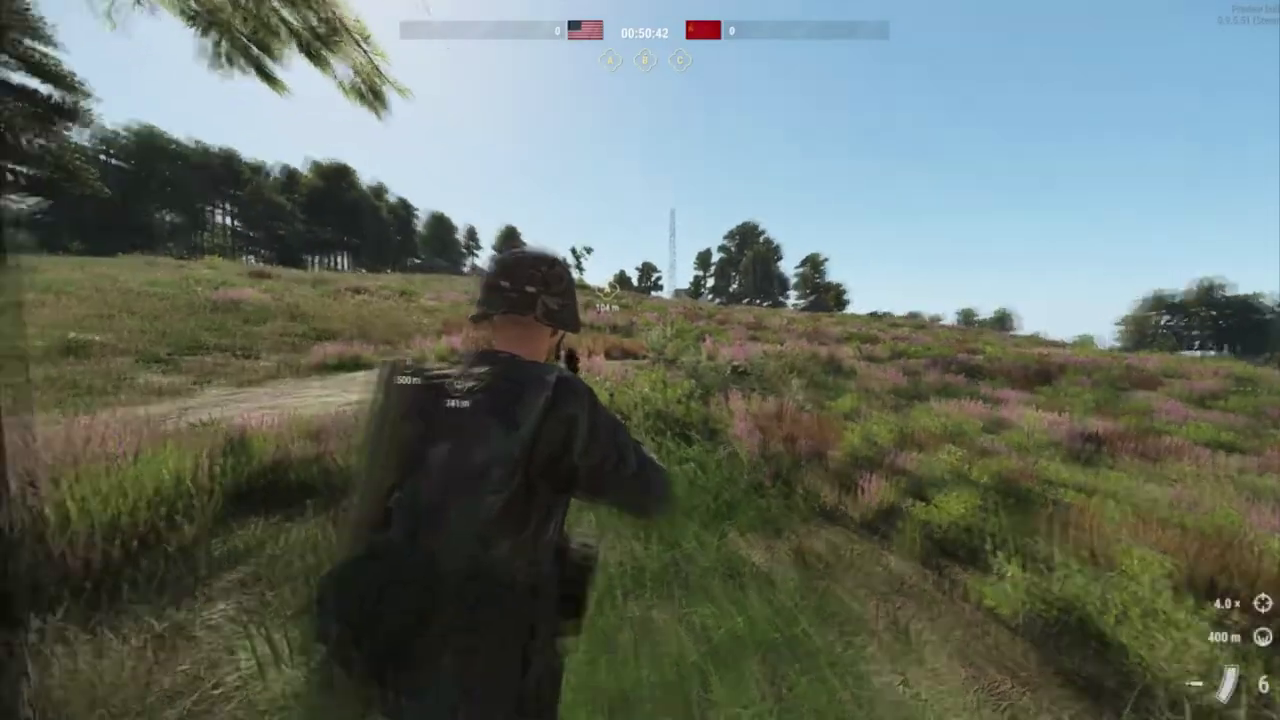
Aim through the rifle scope, then lower it back to third-person view
{"action": "right_click", "coordinate": [640, 360]}
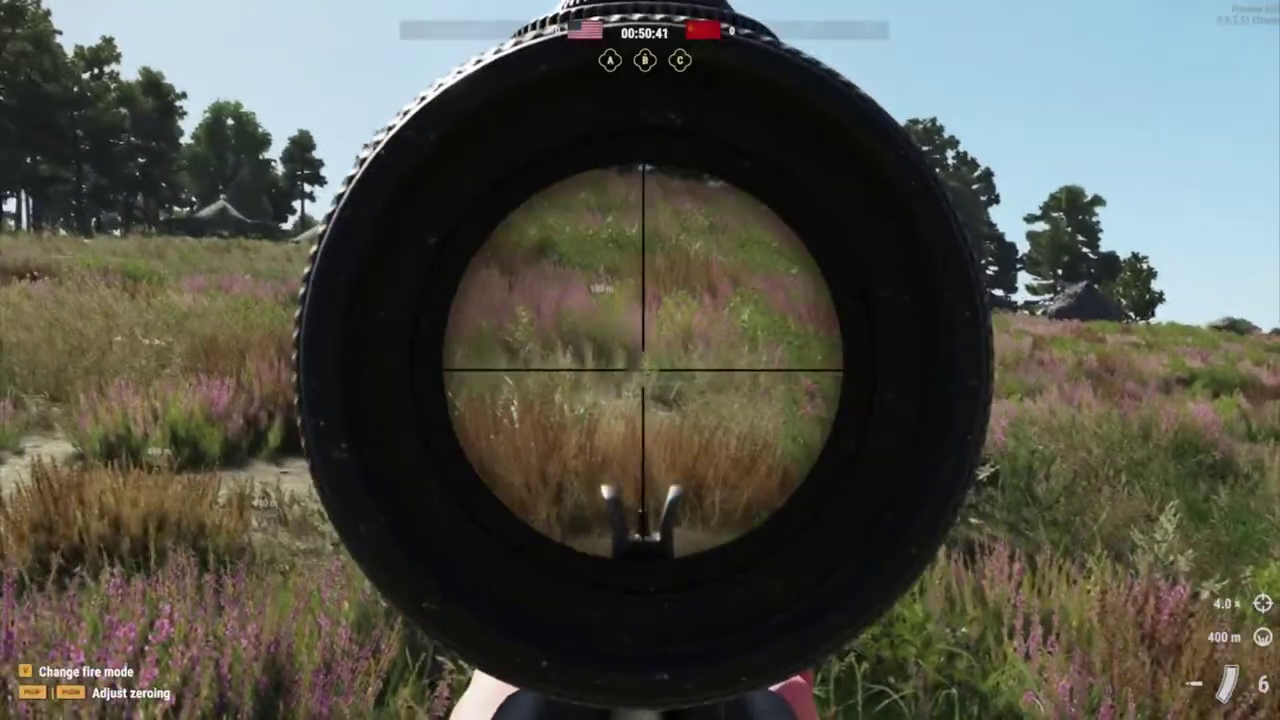
{"action": "mouse_move", "coordinate": [640, 360]}
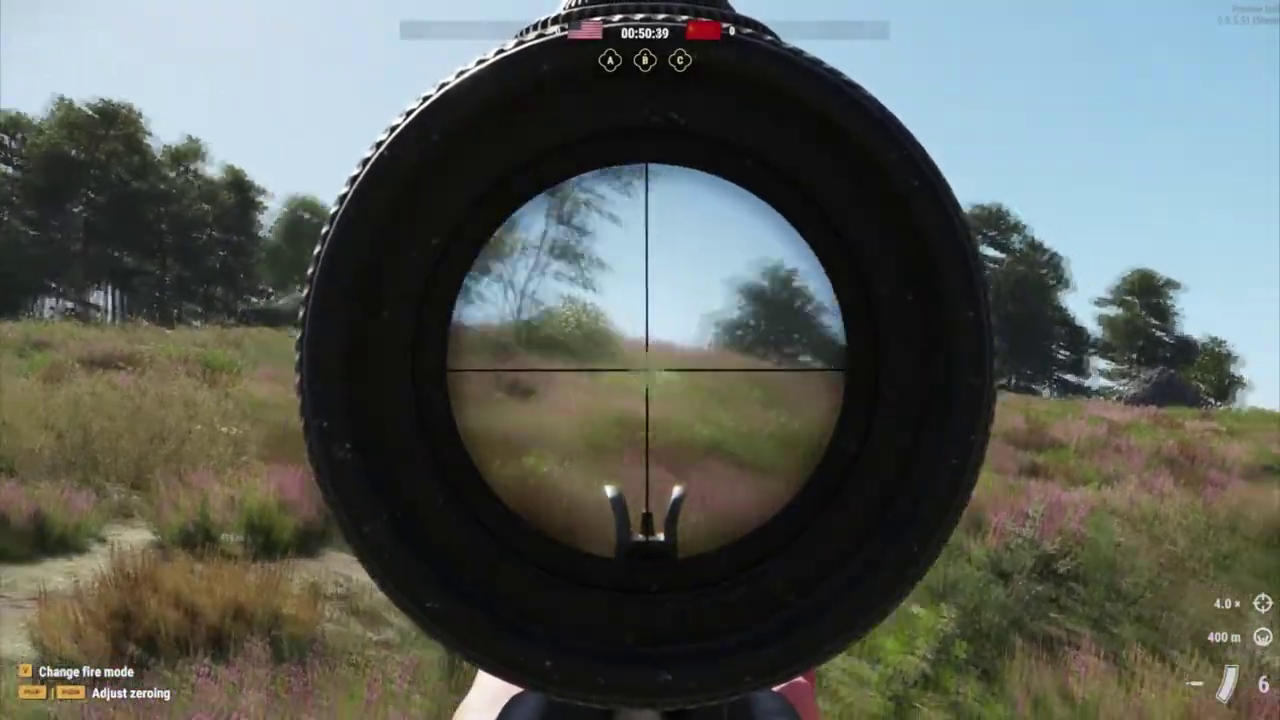
{"action": "right_click", "coordinate": [640, 360]}
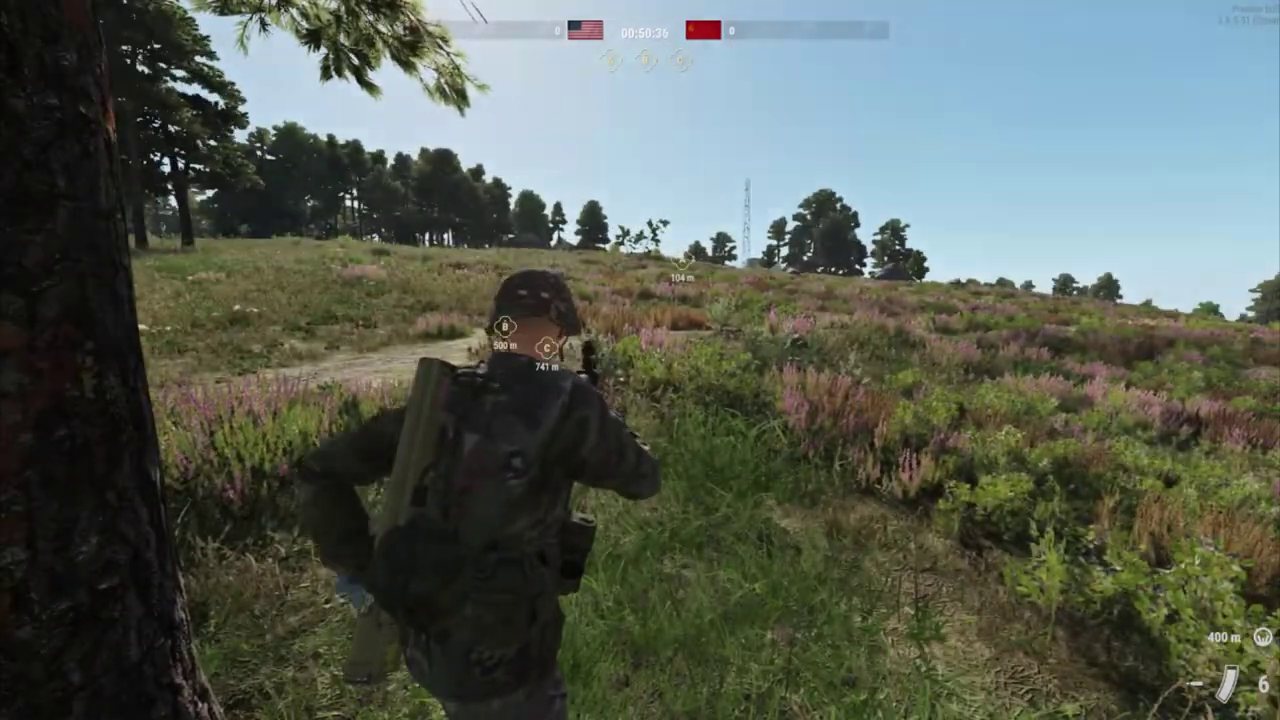
Survey the map's assault points around The Briars, then switch to the browser's wiki
{"action": "key", "text": "m"}
{"action": "left_click_drag", "start_coordinate": [382, 34], "coordinate": [514, 297]}
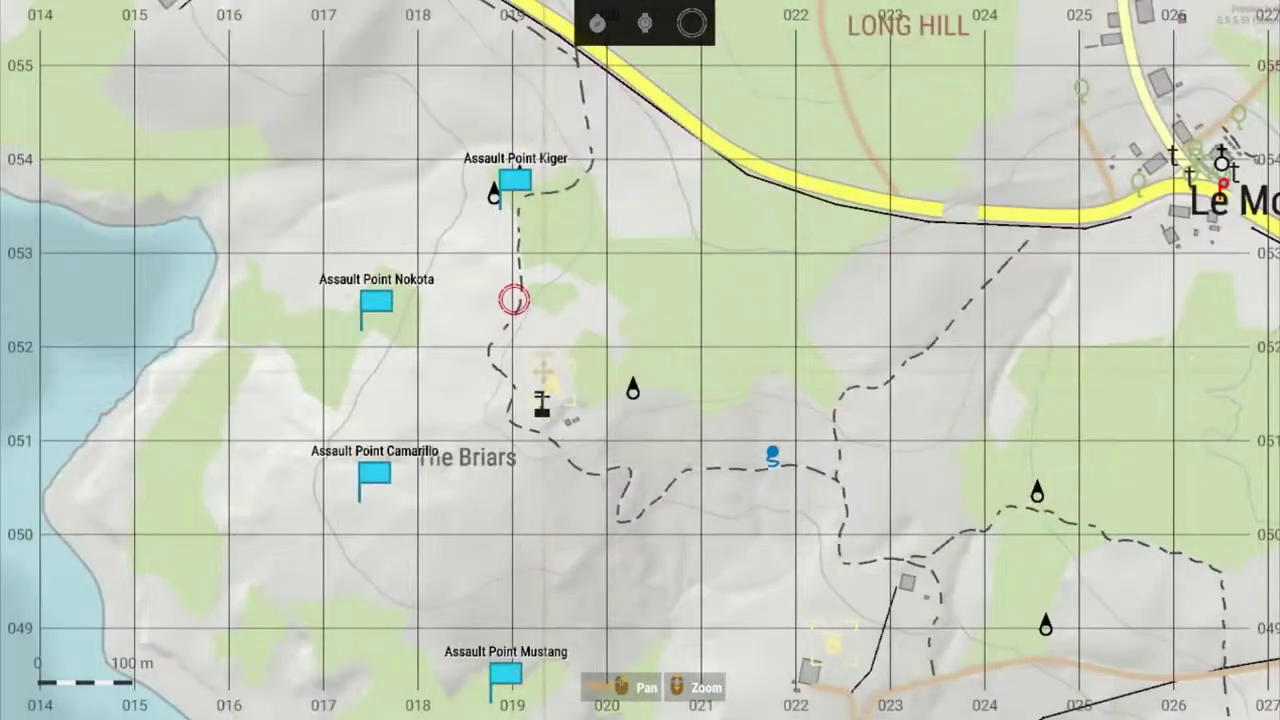
{"action": "scroll", "coordinate": [512, 300], "scroll_direction": "up", "scroll_amount": 5}
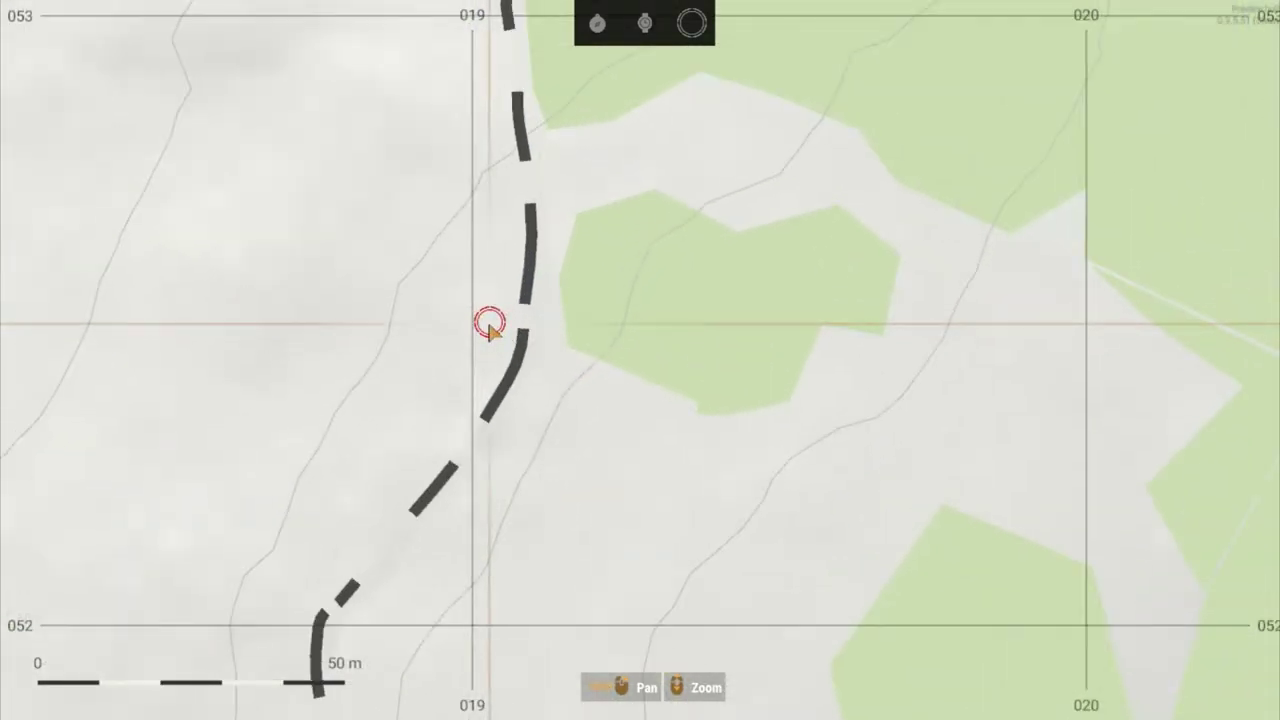
{"action": "scroll", "coordinate": [490, 325], "scroll_direction": "down", "scroll_amount": 6}
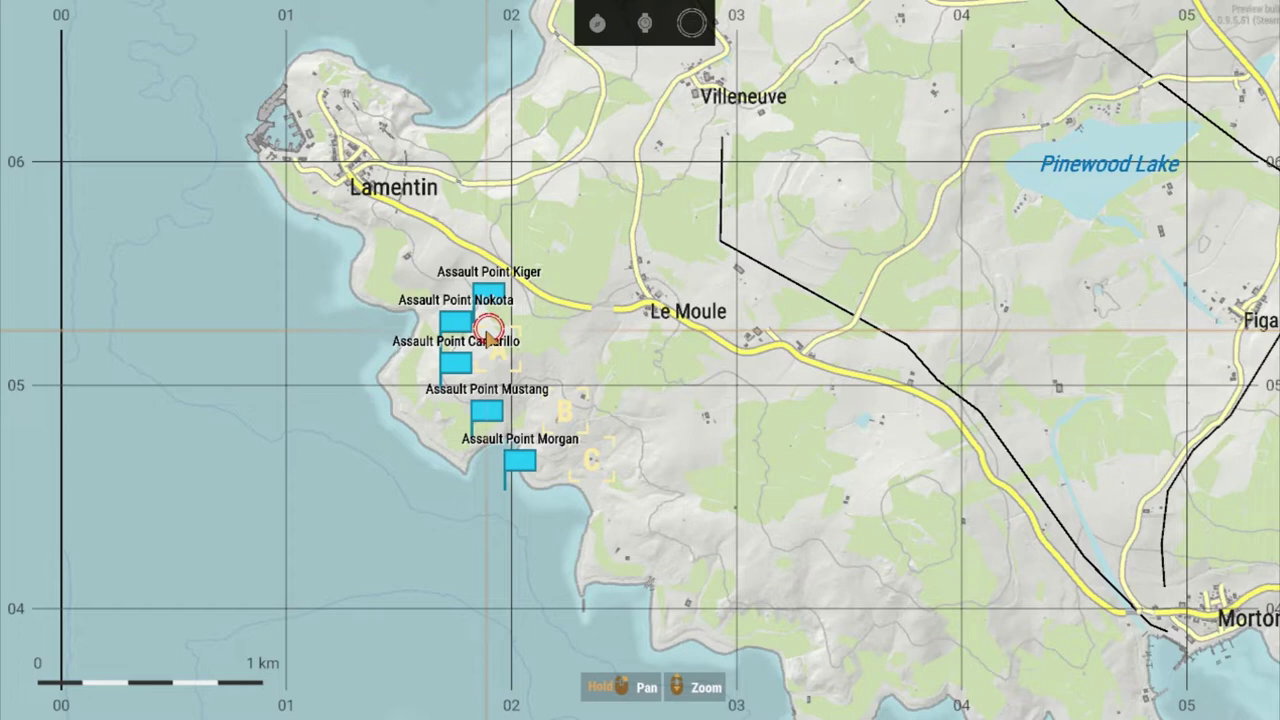
{"action": "scroll", "coordinate": [490, 330], "scroll_direction": "up", "scroll_amount": 5}
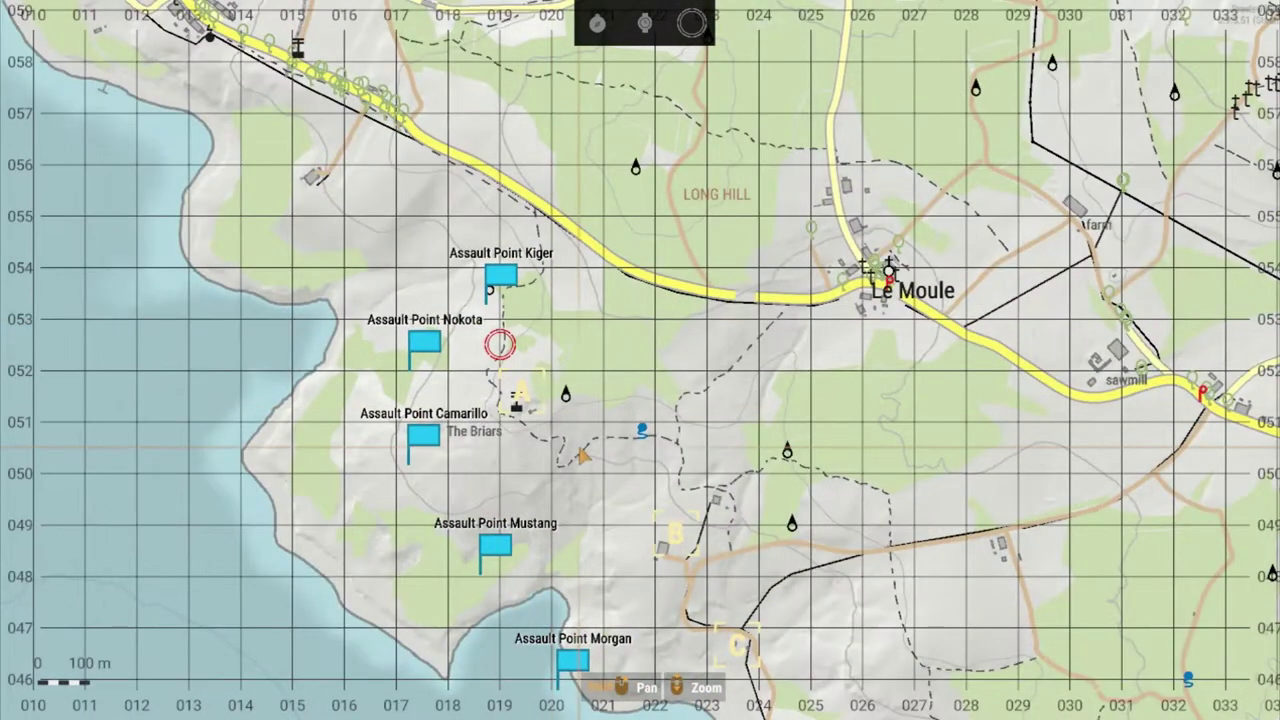
{"action": "scroll", "coordinate": [585, 455], "scroll_direction": "down", "scroll_amount": 10}
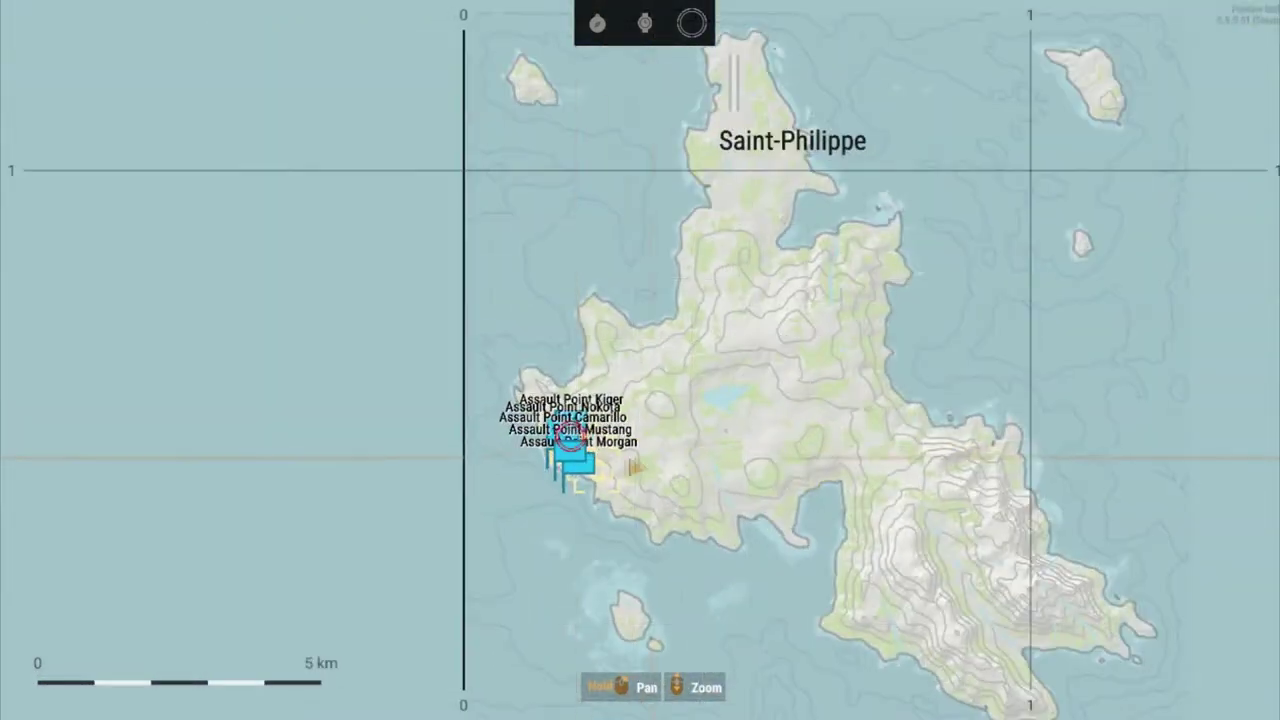
{"action": "scroll", "coordinate": [605, 458], "scroll_direction": "up", "scroll_amount": 10}
{"action": "scroll", "coordinate": [600, 456], "scroll_direction": "up", "scroll_amount": 3}
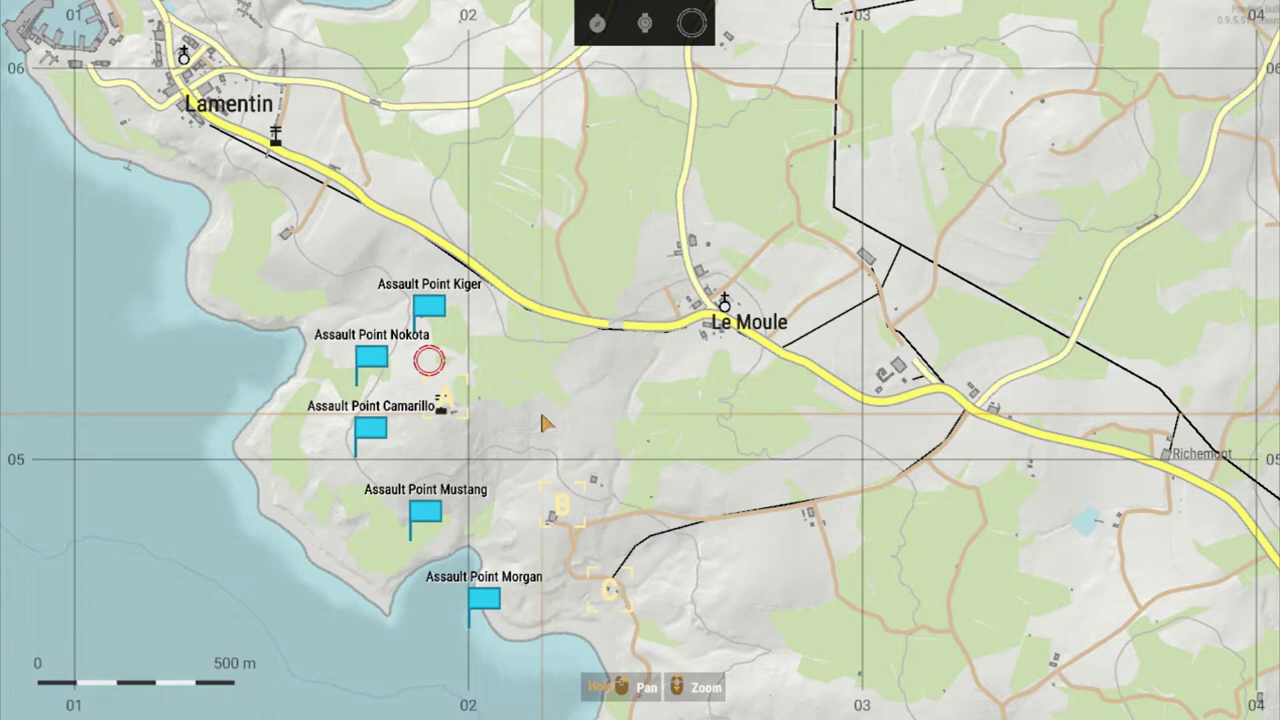
{"action": "key", "text": "alt+Tab"}
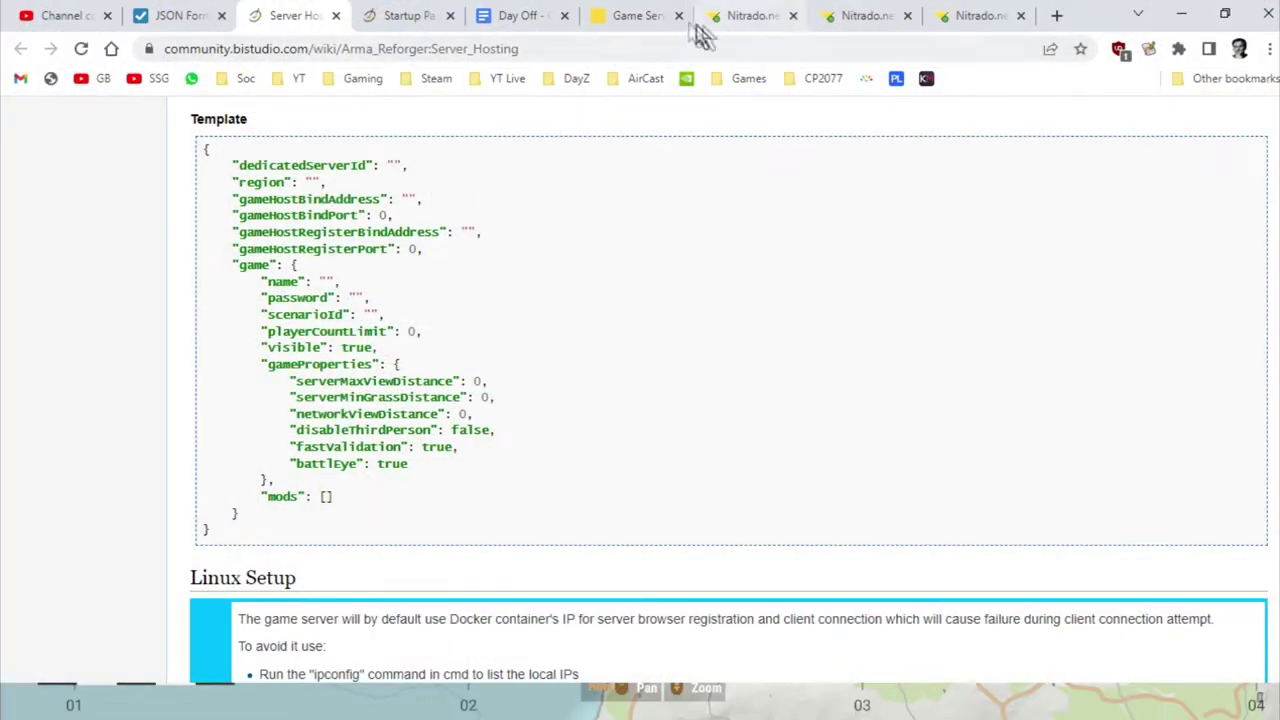
Open the Arma Reforger server's dashboard from the Nitrado game services page
{"action": "left_click", "coordinate": [615, 15]}
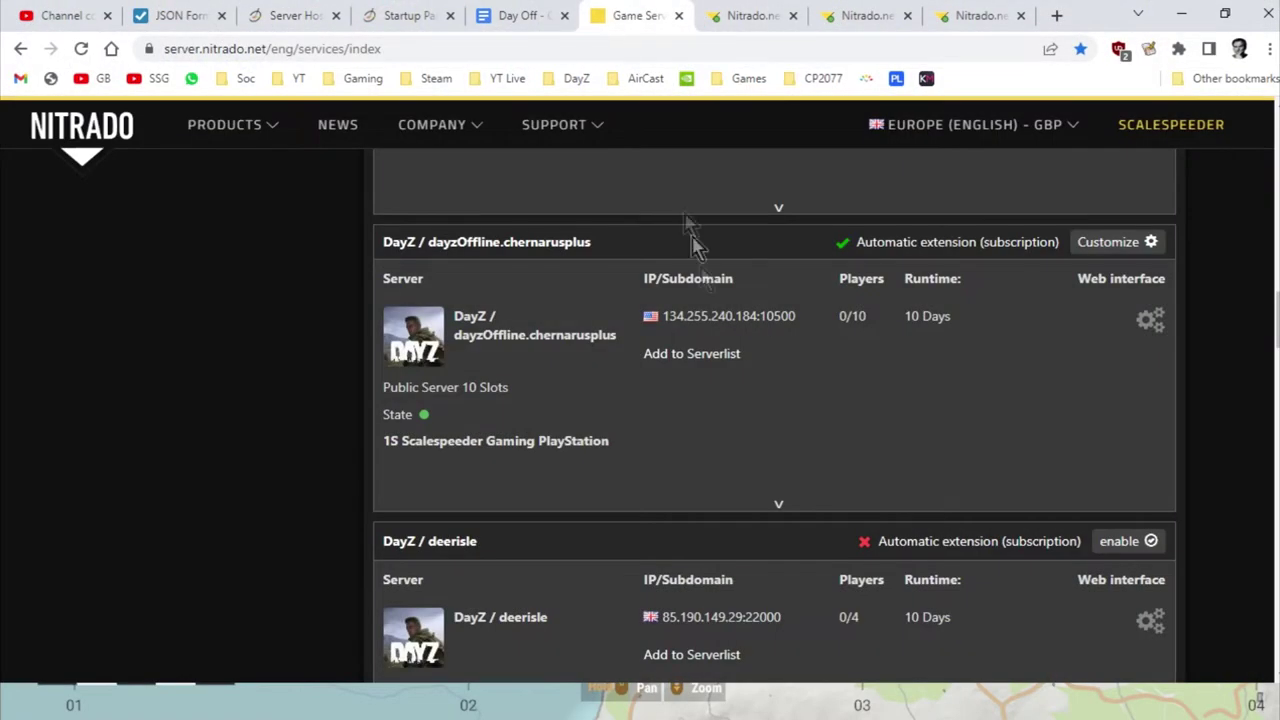
{"action": "scroll", "coordinate": [735, 345], "scroll_direction": "down", "scroll_amount": 2}
{"action": "scroll", "coordinate": [743, 337], "scroll_direction": "down", "scroll_amount": 5}
{"action": "scroll", "coordinate": [800, 237], "scroll_direction": "up", "scroll_amount": 1}
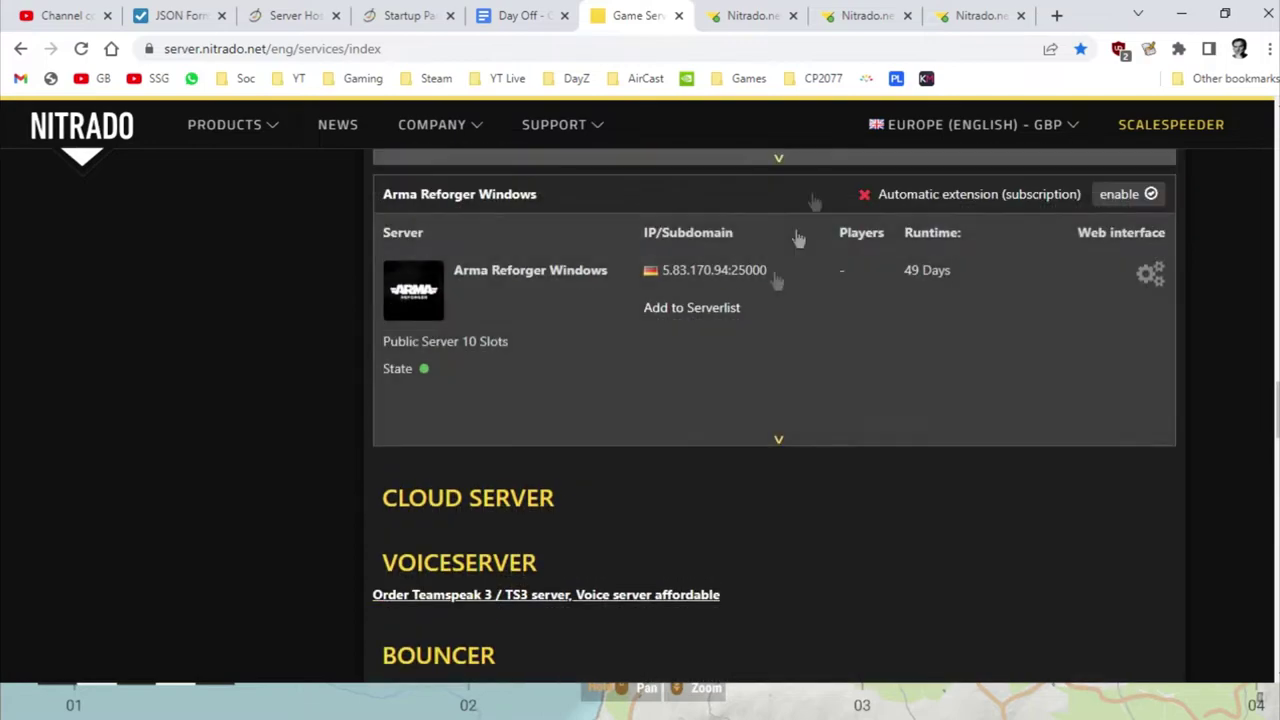
{"action": "left_click", "coordinate": [757, 26]}
Browse to armareforgerwindows > config and open the server's config file editor
{"action": "scroll", "coordinate": [791, 300], "scroll_direction": "down", "scroll_amount": 3}
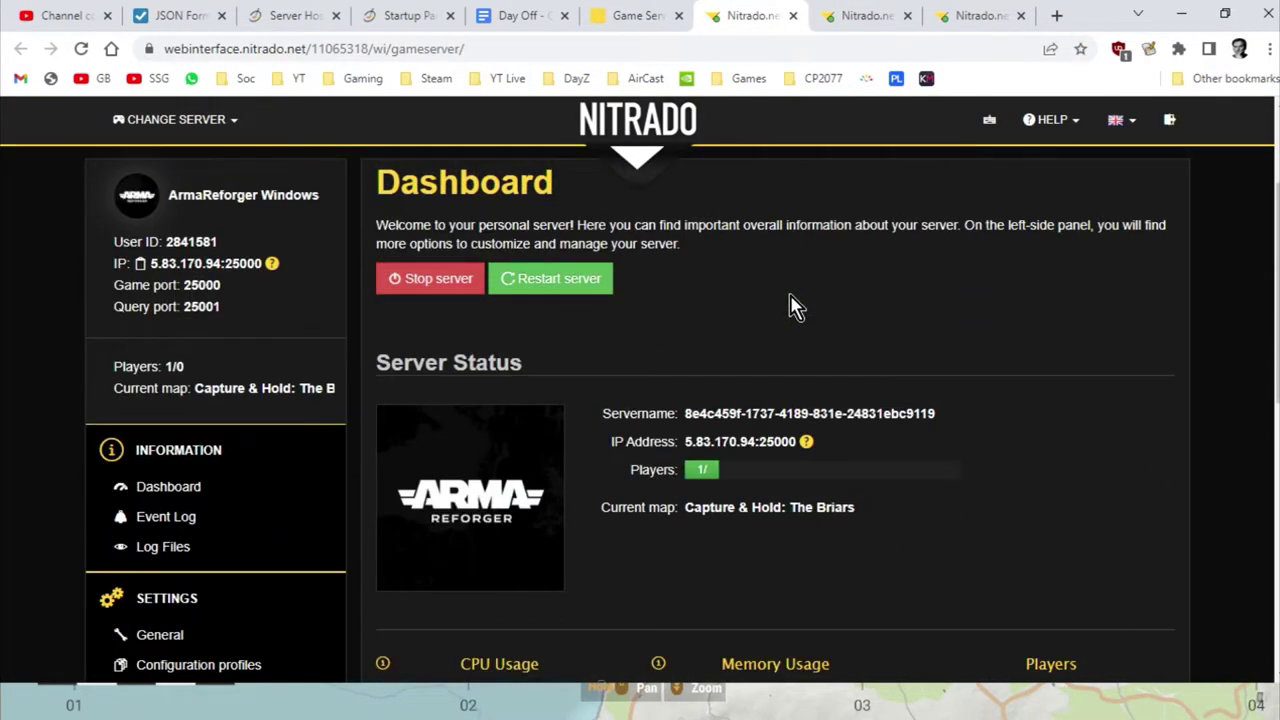
{"action": "left_click", "coordinate": [840, 25]}
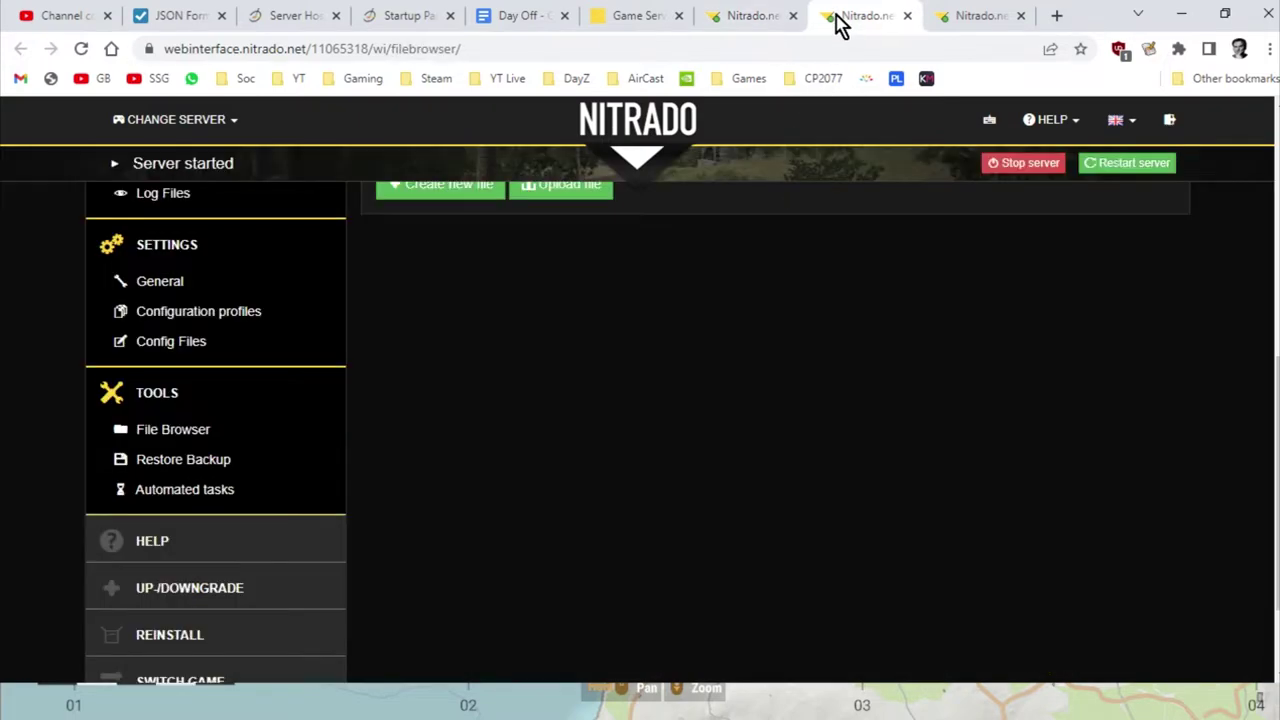
{"action": "scroll", "coordinate": [886, 427], "scroll_direction": "down", "scroll_amount": 1}
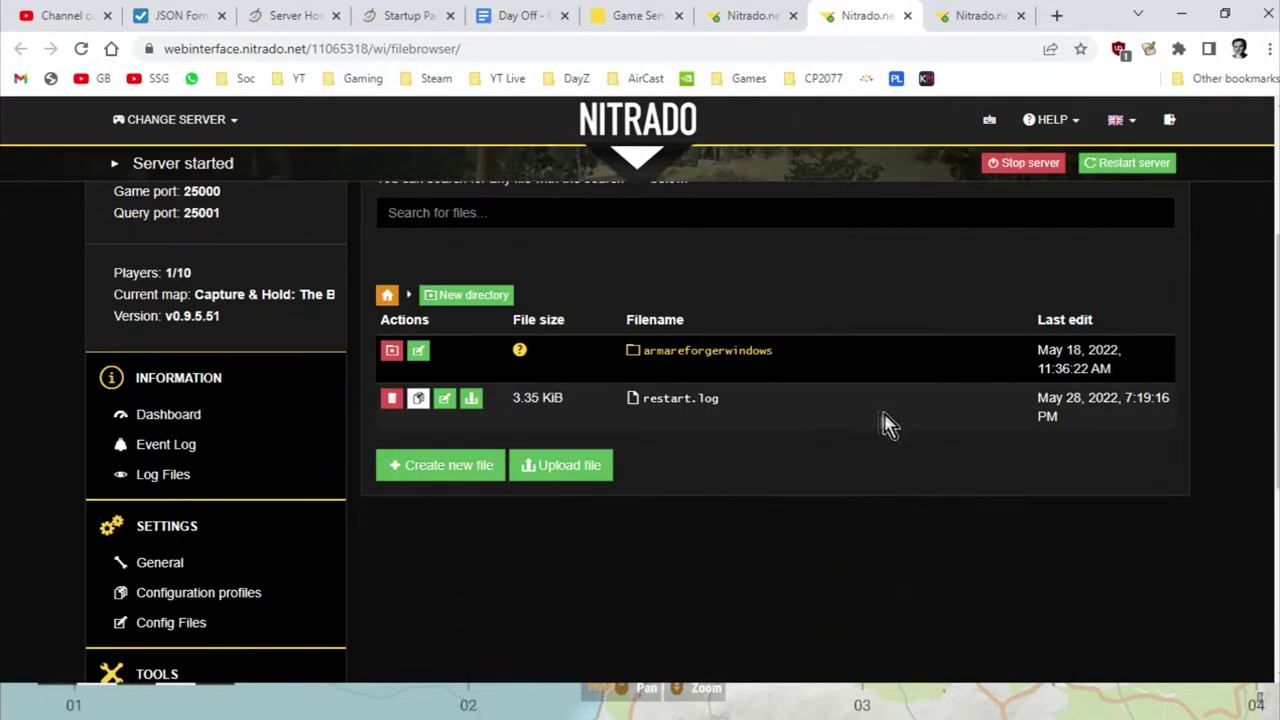
{"action": "left_click", "coordinate": [772, 365]}
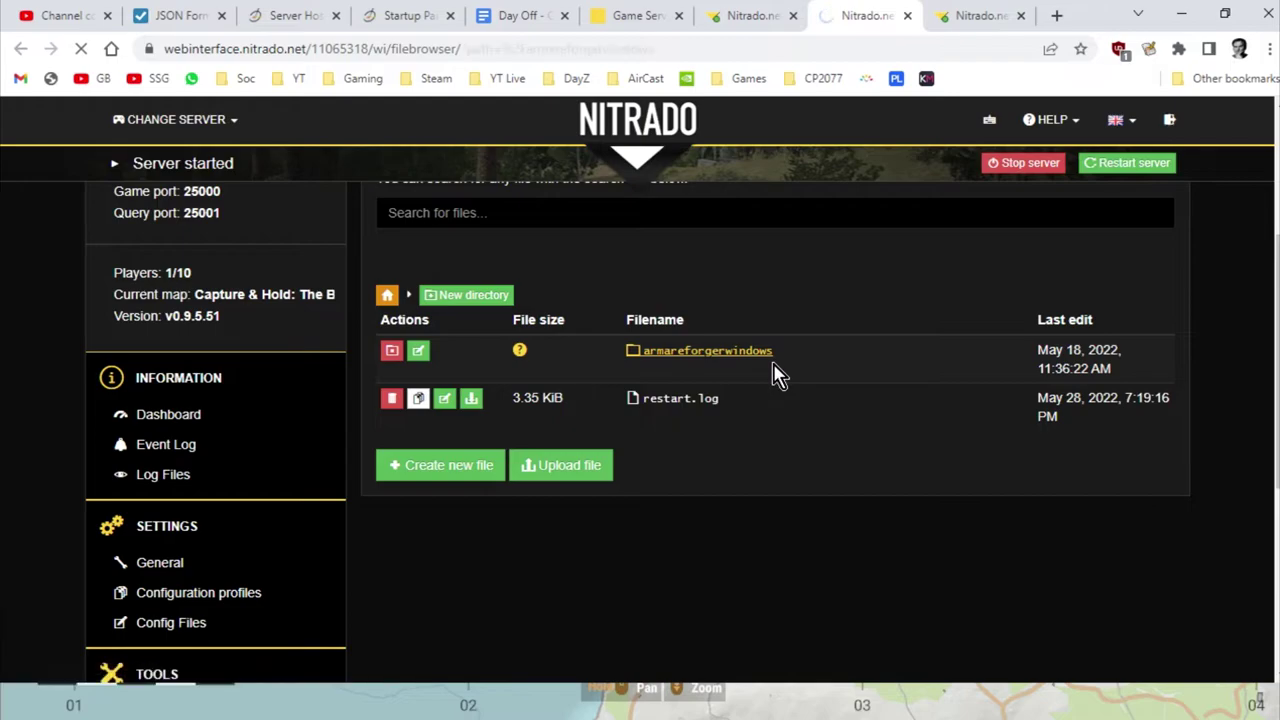
{"action": "scroll", "coordinate": [777, 371], "scroll_direction": "down", "scroll_amount": 2}
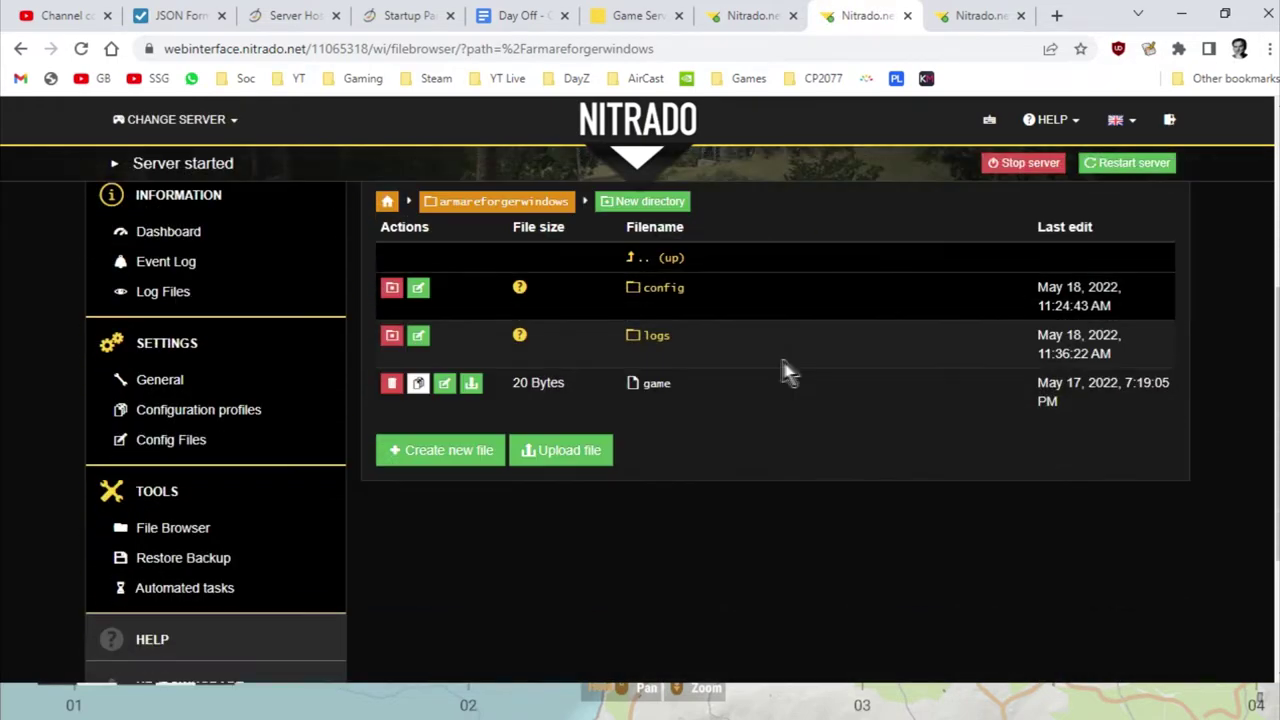
{"action": "left_click", "coordinate": [664, 293]}
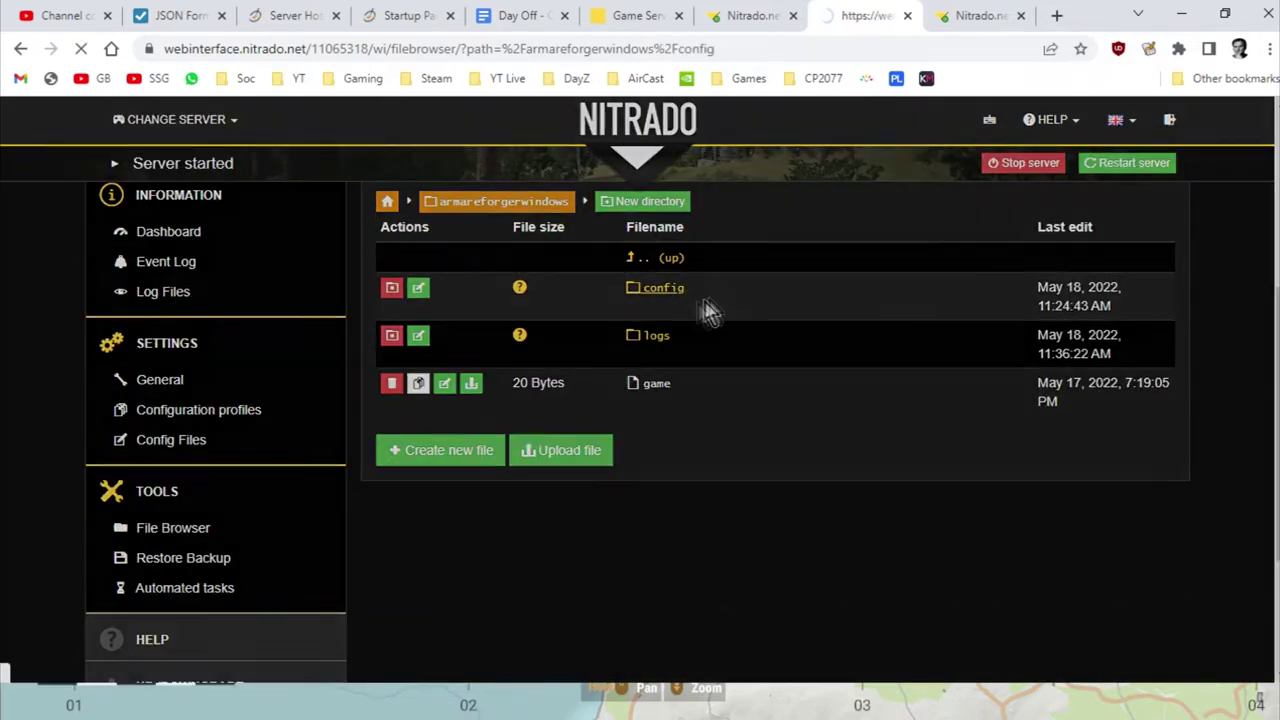
{"action": "scroll", "coordinate": [700, 320], "scroll_direction": "down", "scroll_amount": 5}
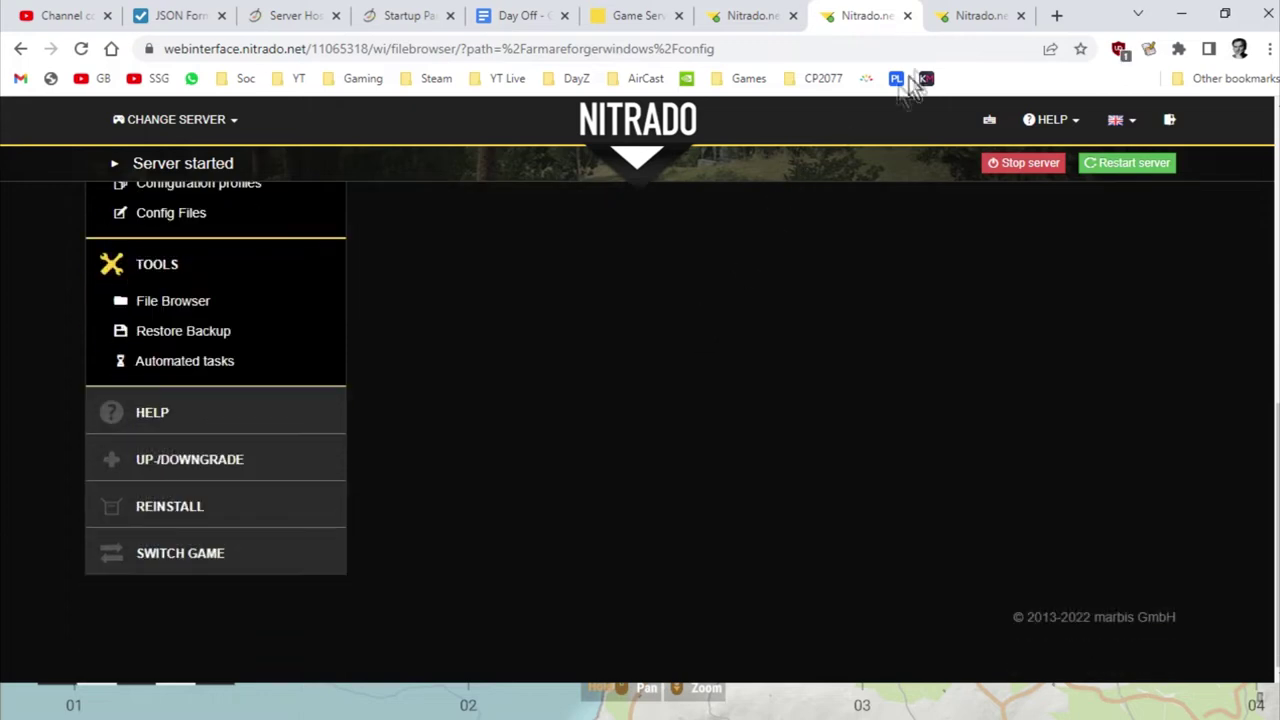
{"action": "left_click", "coordinate": [966, 18]}
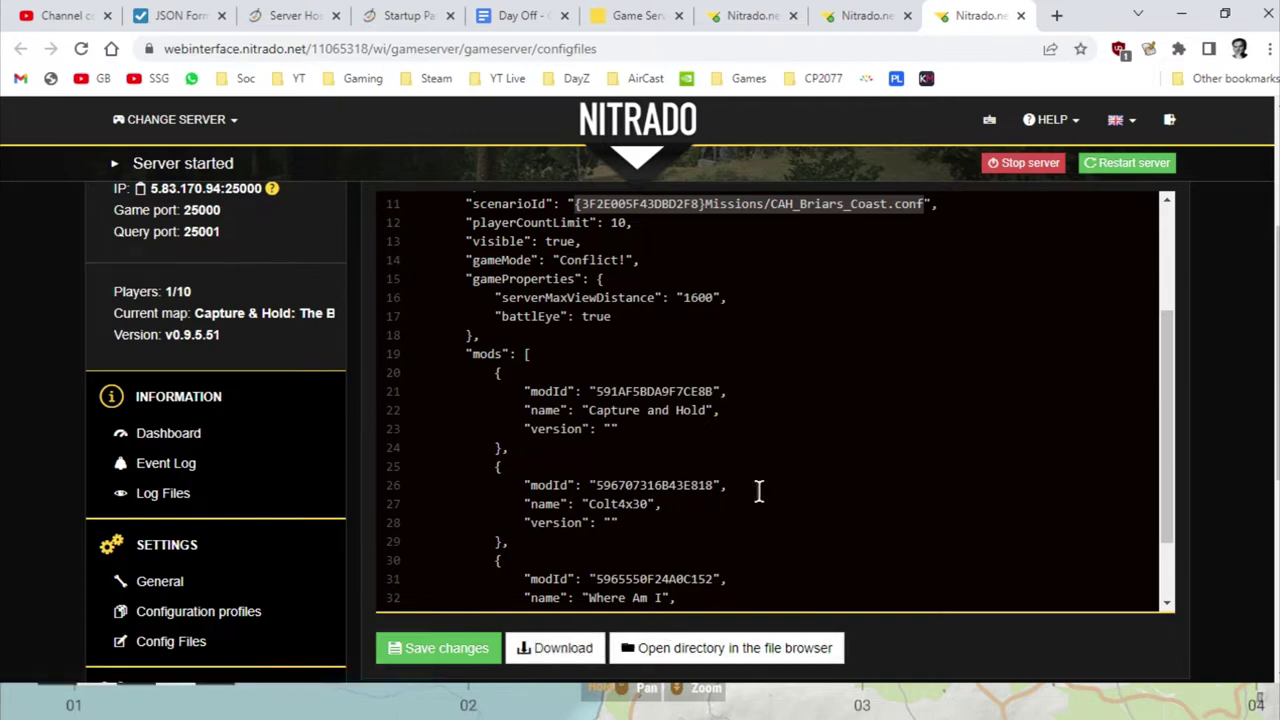
Switch to the local config.json in Notepad++
{"action": "key", "text": "alt+Tab"}
{"action": "key", "text": "alt+Tab"}
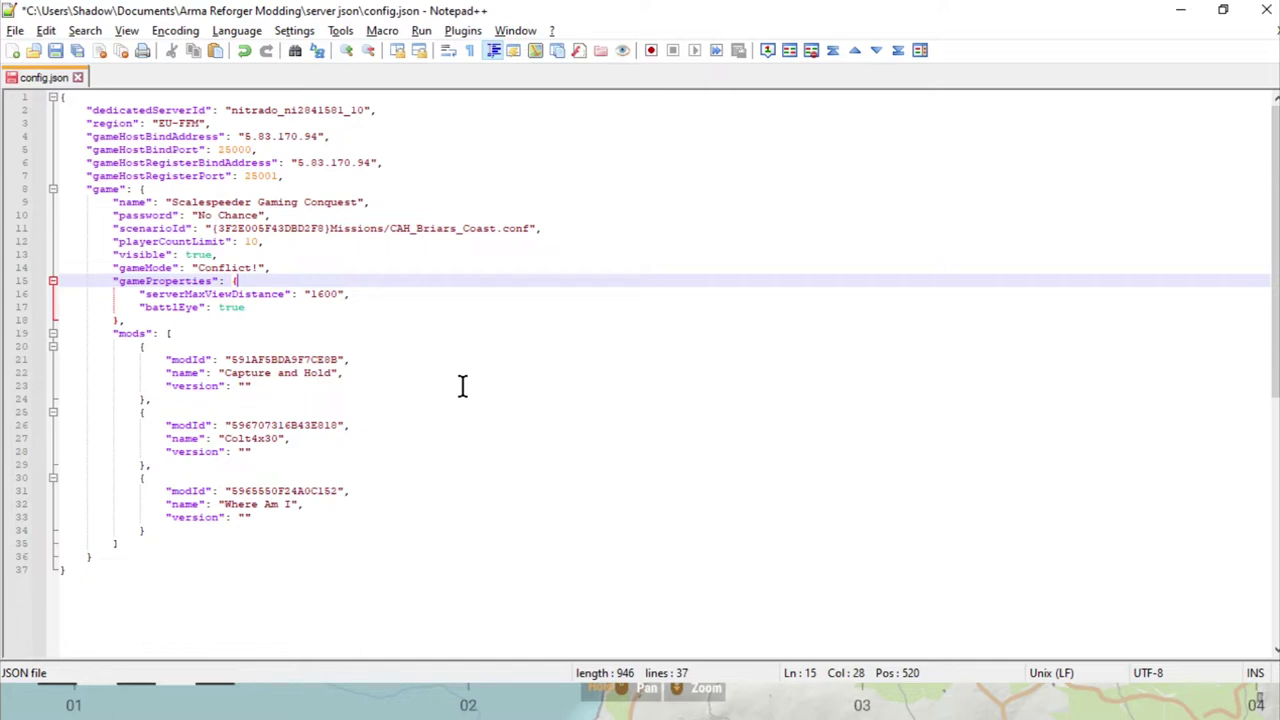
Review config.json's mods block and select the scenarioId line, then return to the browser
{"action": "left_click", "coordinate": [386, 372]}
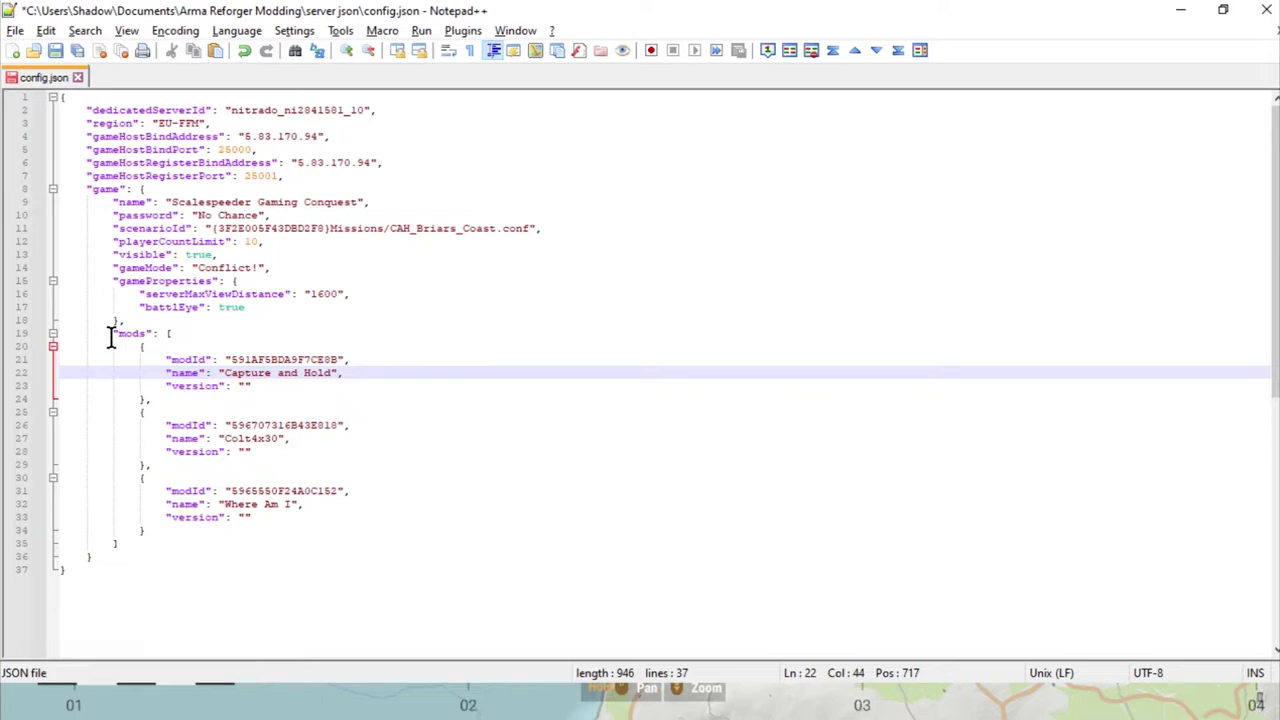
{"action": "left_click_drag", "start_coordinate": [111, 336], "coordinate": [308, 528]}
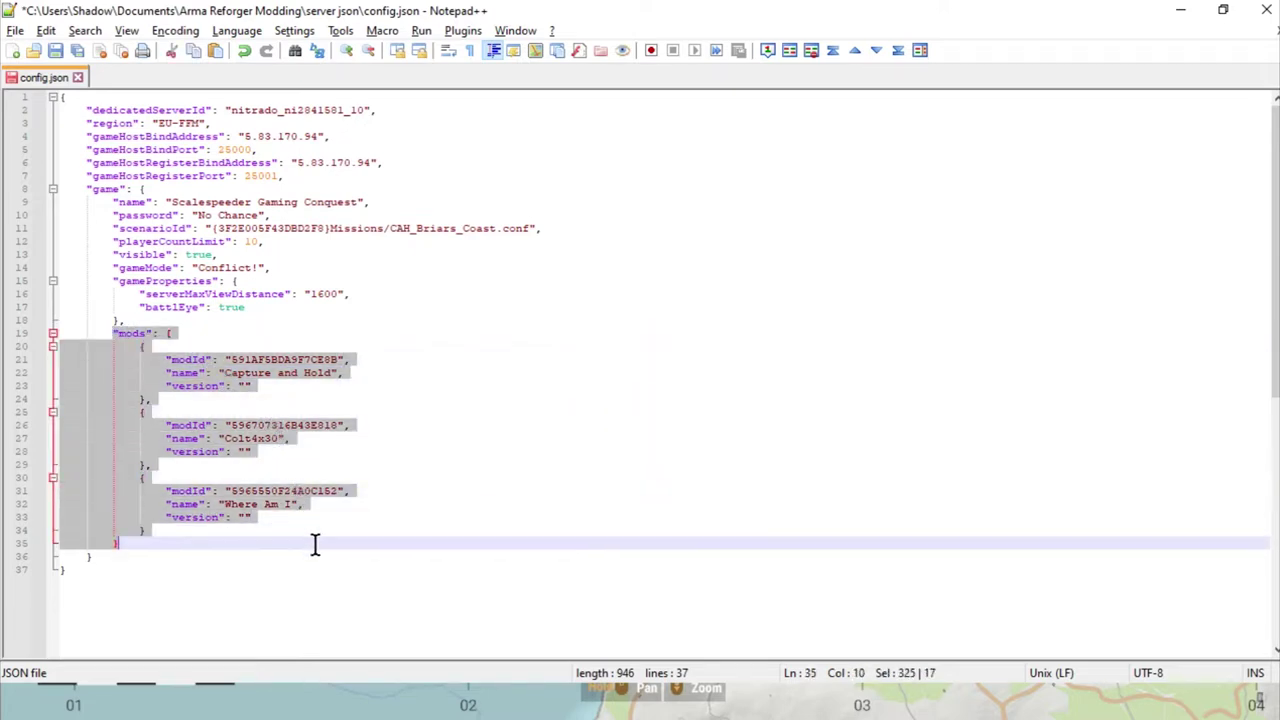
{"action": "left_click", "coordinate": [382, 276]}
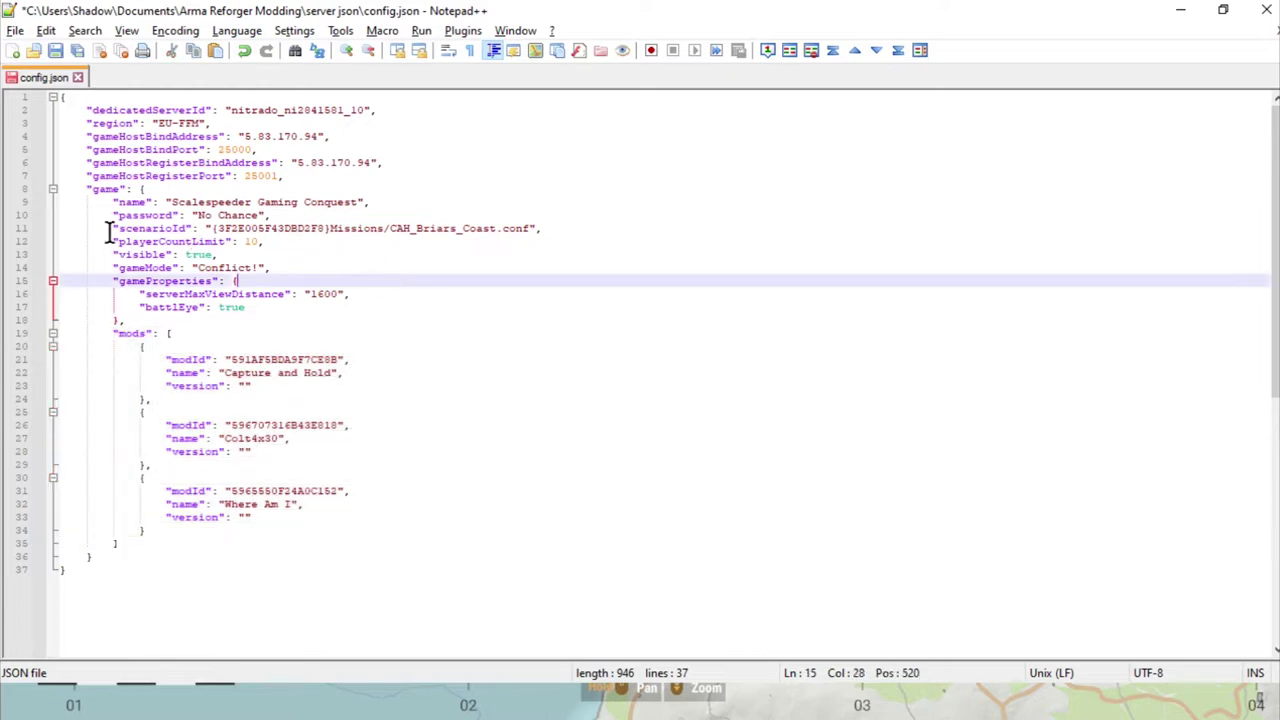
{"action": "left_click_drag", "start_coordinate": [108, 229], "coordinate": [544, 228]}
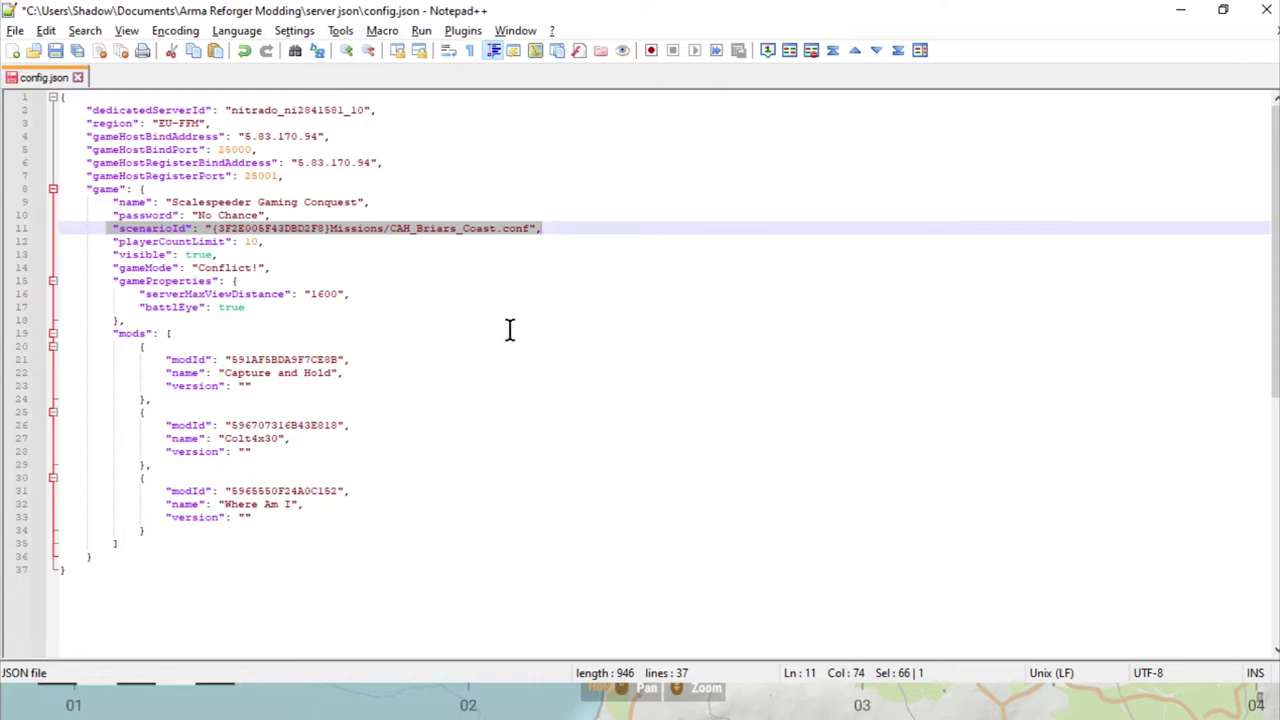
{"action": "key", "text": "alt+Tab"}
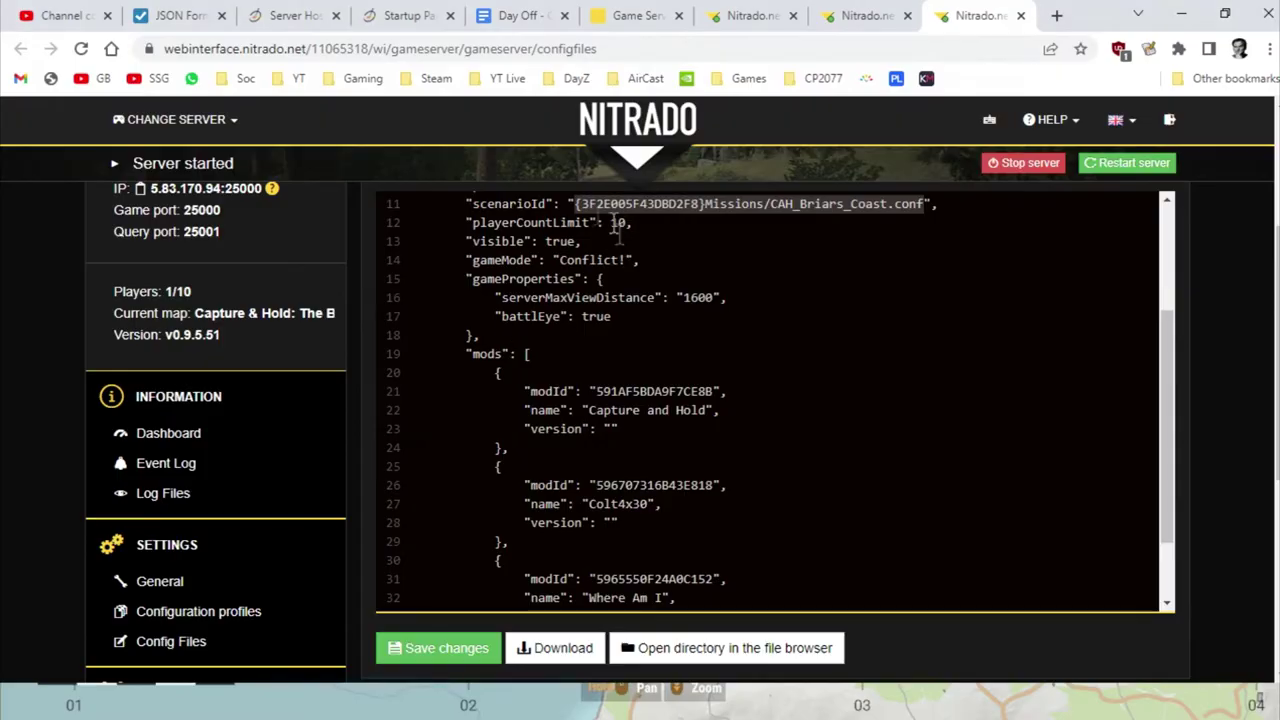
Look over the wiki's Server Hosting and Startup Parameters listScenarios pages
{"action": "left_click", "coordinate": [296, 16]}
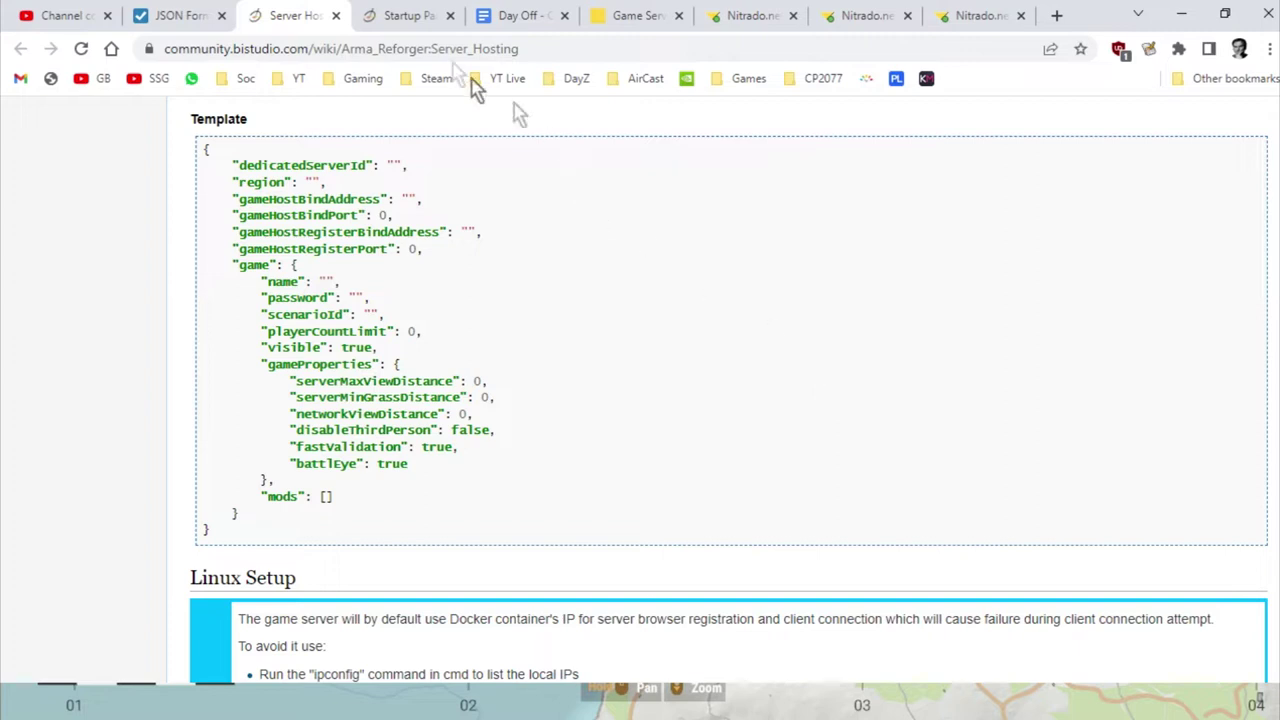
{"action": "left_click", "coordinate": [404, 16]}
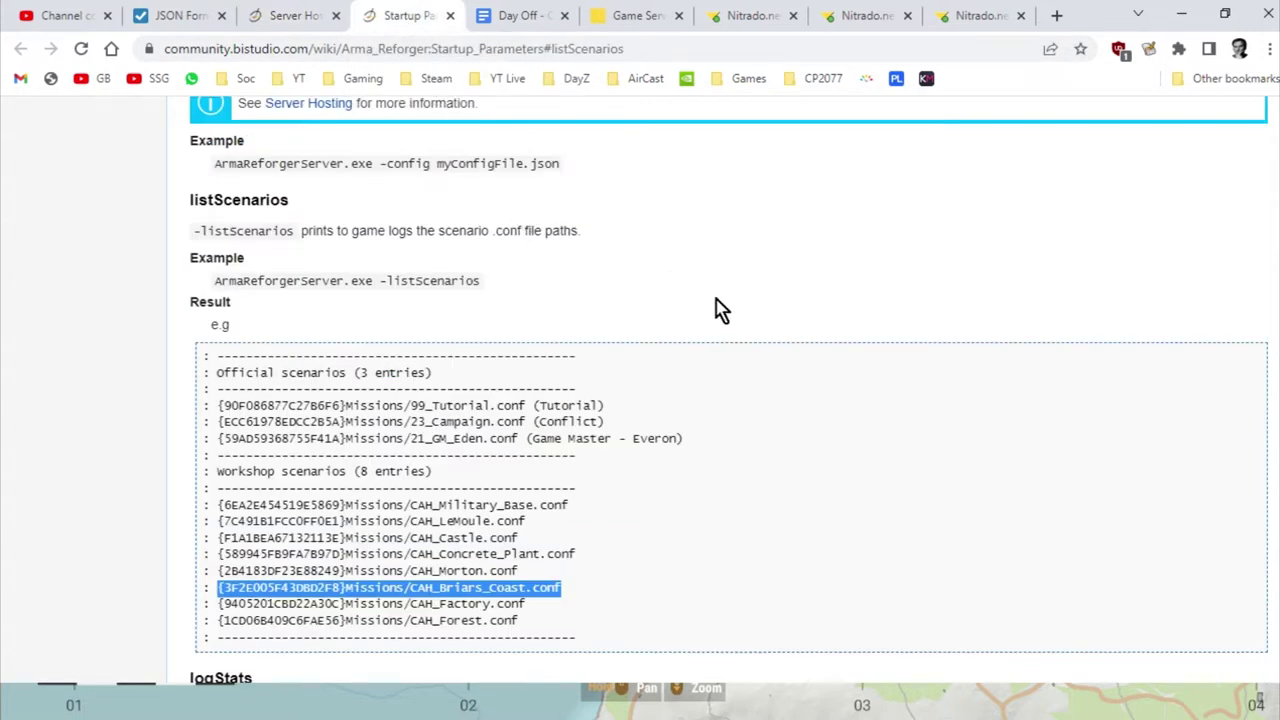
{"action": "scroll", "coordinate": [735, 332], "scroll_direction": "down", "scroll_amount": 1}
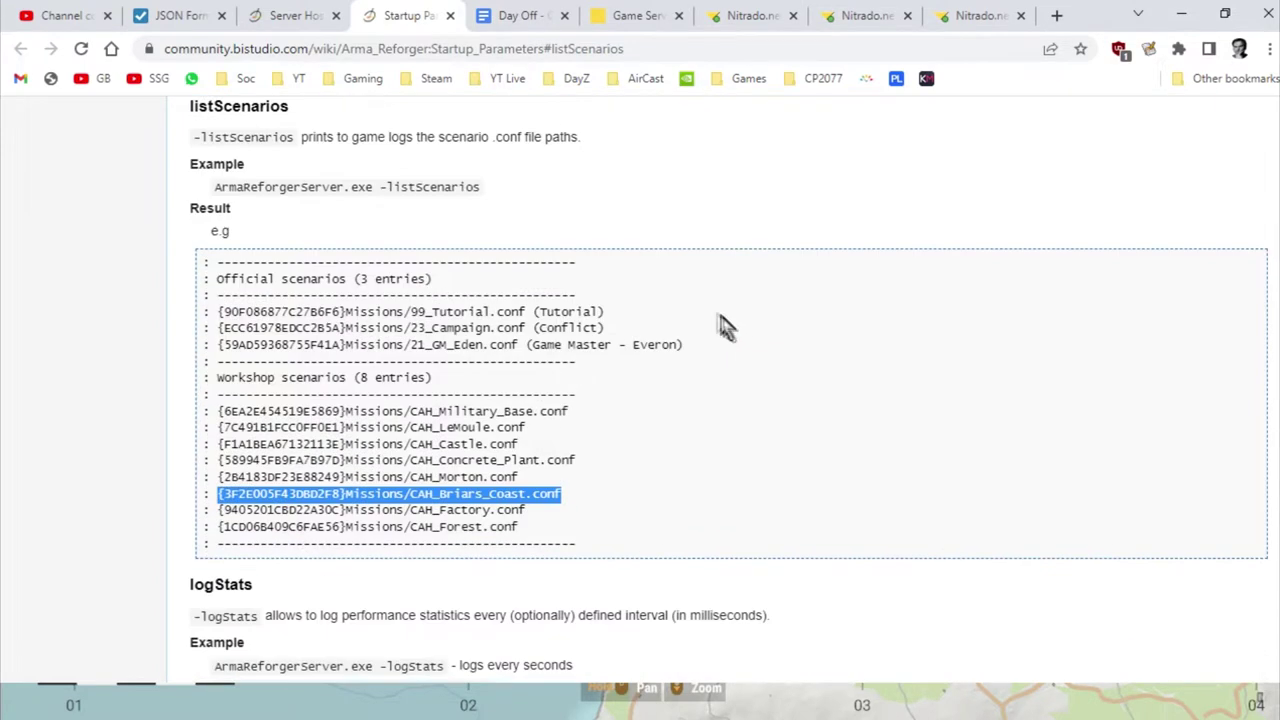
{"action": "scroll", "coordinate": [640, 291], "scroll_direction": "up", "scroll_amount": 1}
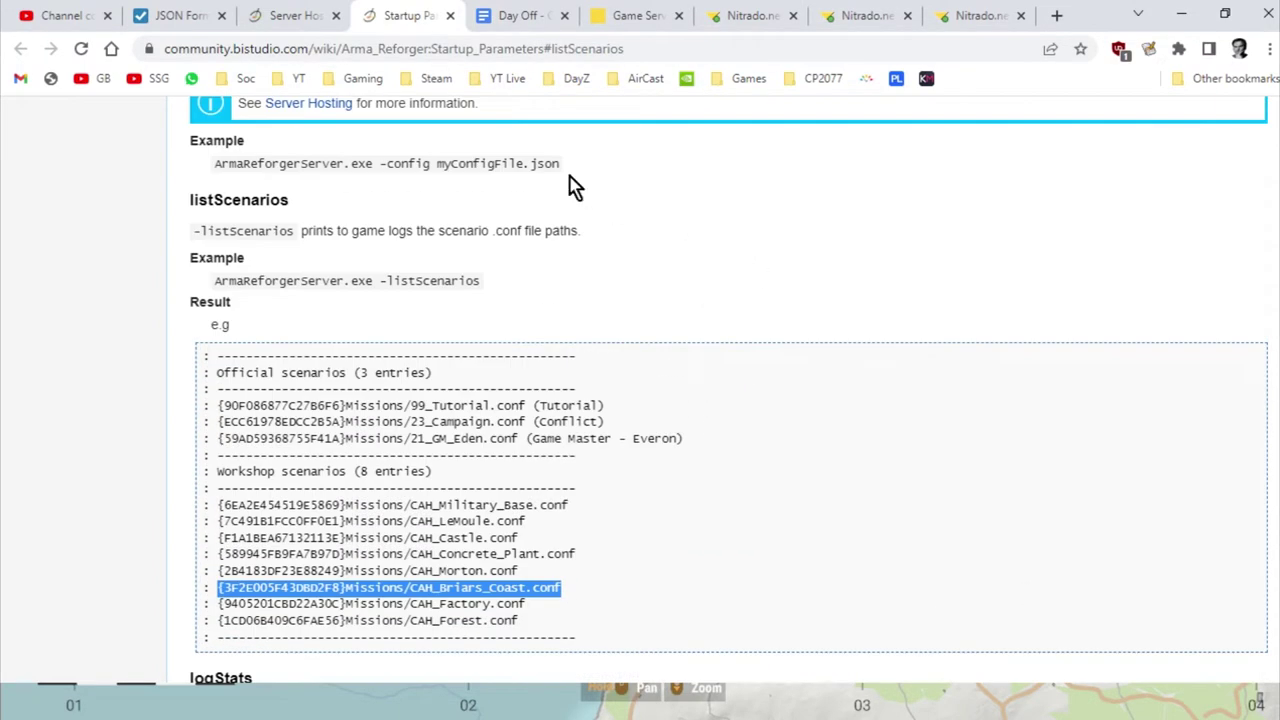
Highlight the empty "mods": [] entry in the Server Hosting config template
{"action": "left_click", "coordinate": [295, 17]}
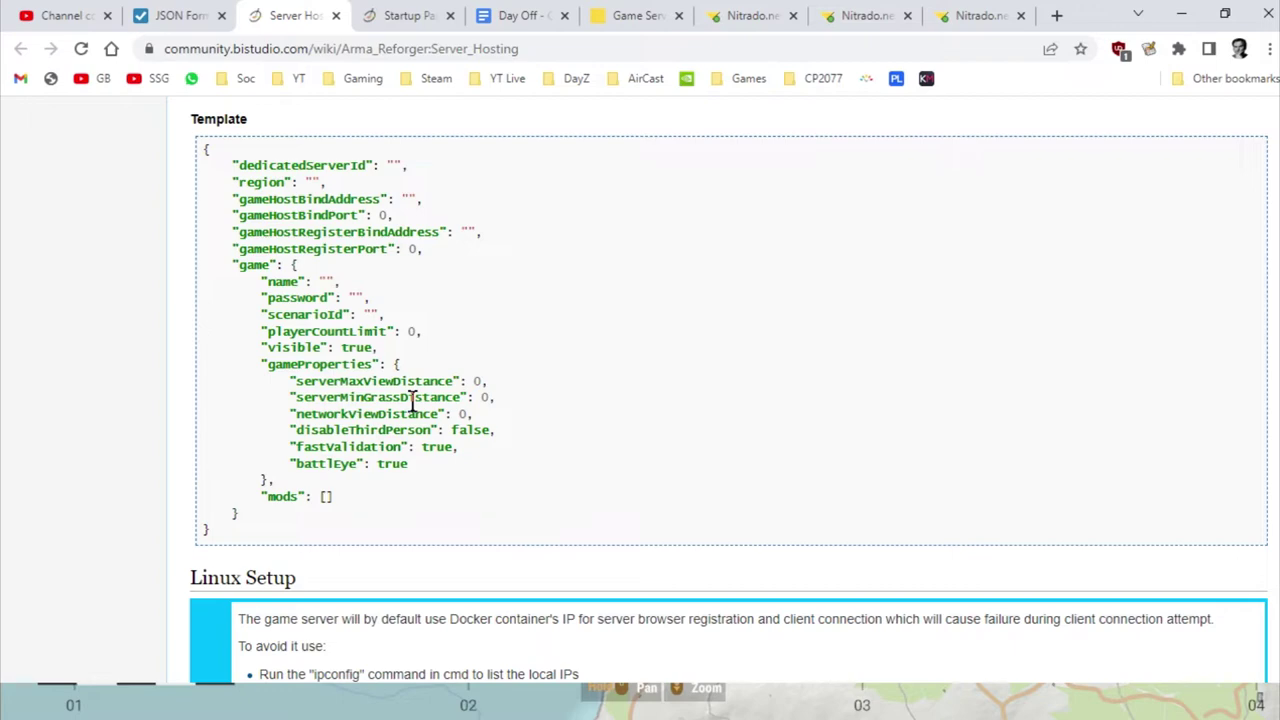
{"action": "scroll", "coordinate": [412, 400], "scroll_direction": "down", "scroll_amount": 1}
{"action": "scroll", "coordinate": [363, 243], "scroll_direction": "up", "scroll_amount": 1}
{"action": "left_click_drag", "start_coordinate": [349, 500], "coordinate": [261, 497]}
Inspect the Tutorial, 23_Campaign and GM_Eden scenario paths in the listScenarios example
{"action": "left_click", "coordinate": [371, 16]}
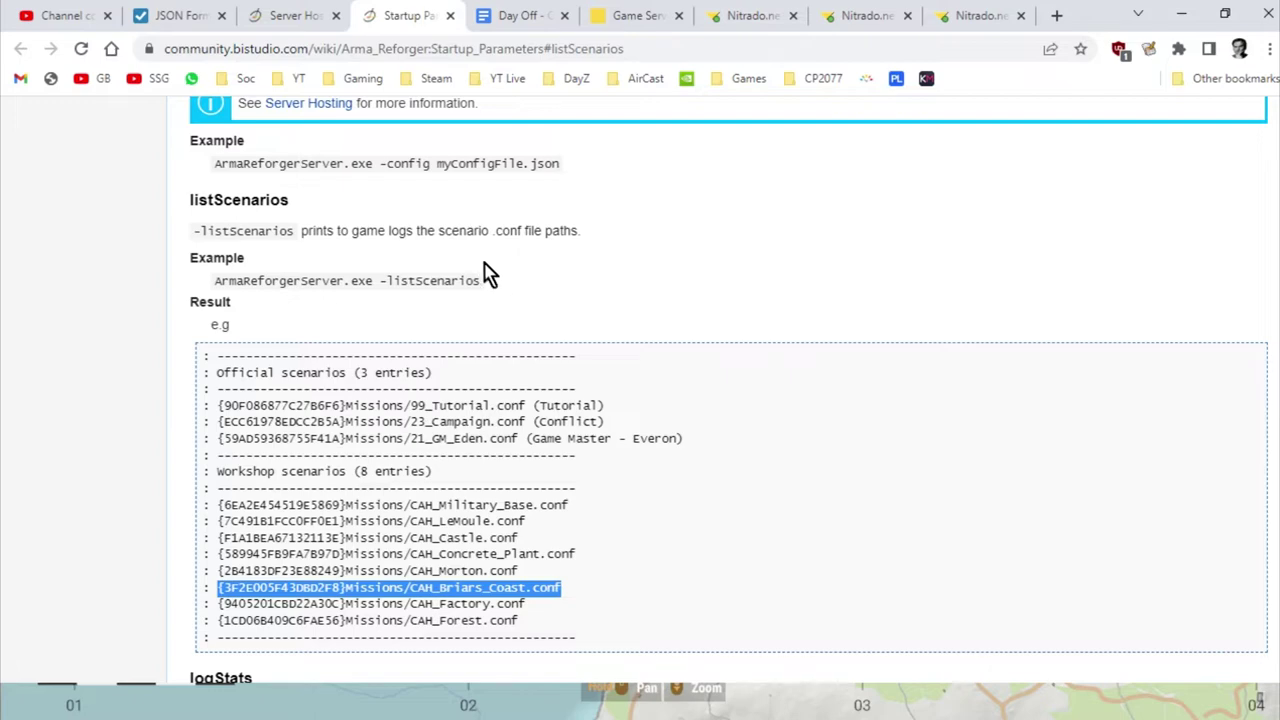
{"action": "scroll", "coordinate": [490, 290], "scroll_direction": "down", "scroll_amount": 1}
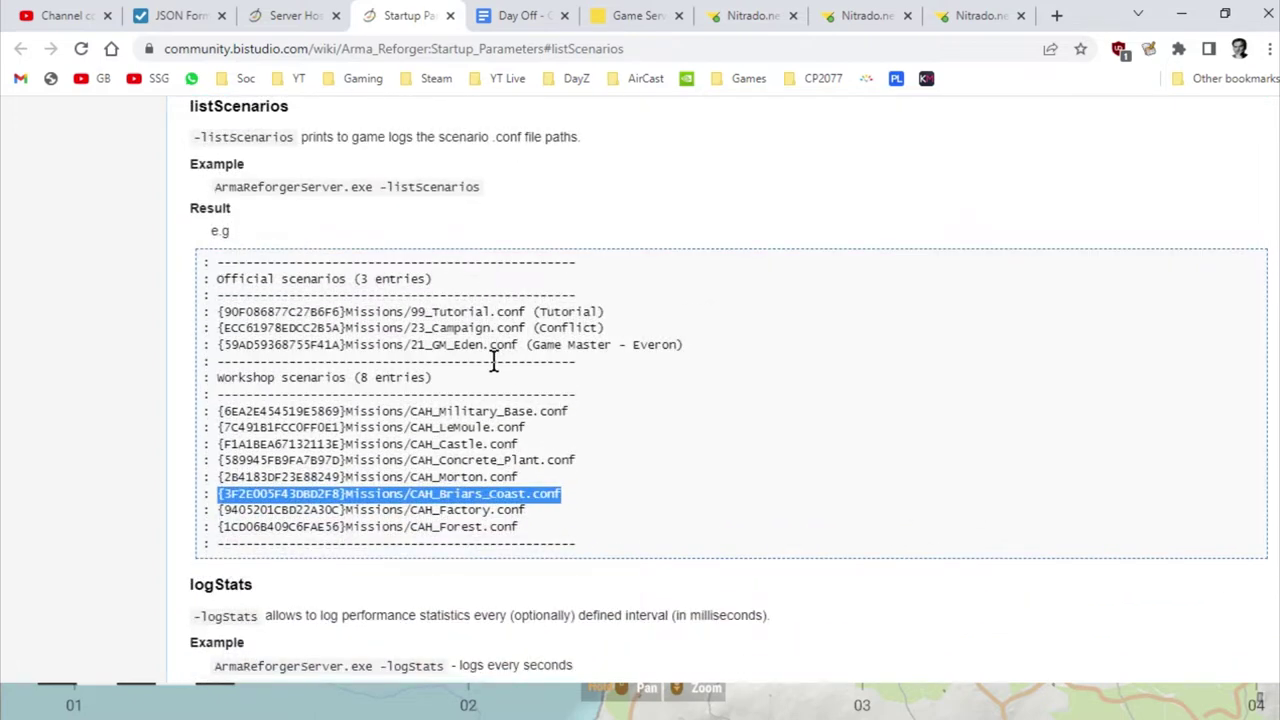
{"action": "left_click_drag", "start_coordinate": [218, 345], "coordinate": [387, 334]}
{"action": "left_click", "coordinate": [425, 316]}
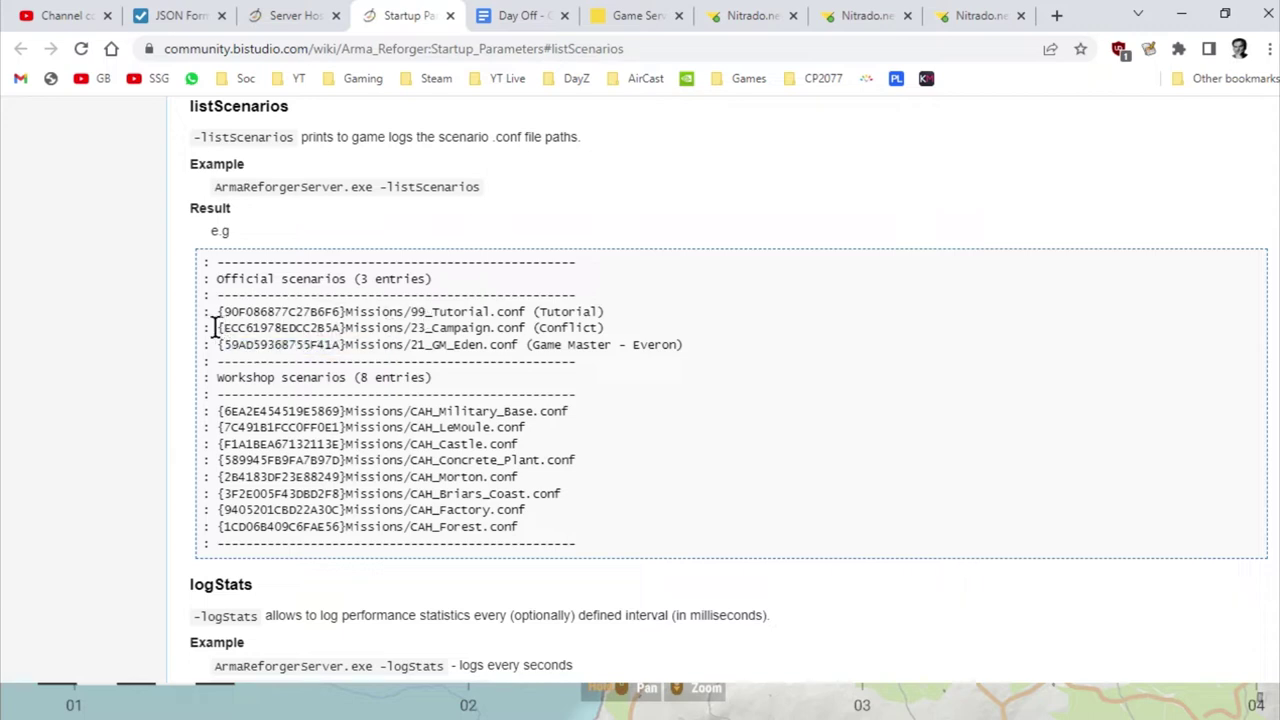
{"action": "left_click_drag", "start_coordinate": [214, 328], "coordinate": [610, 337]}
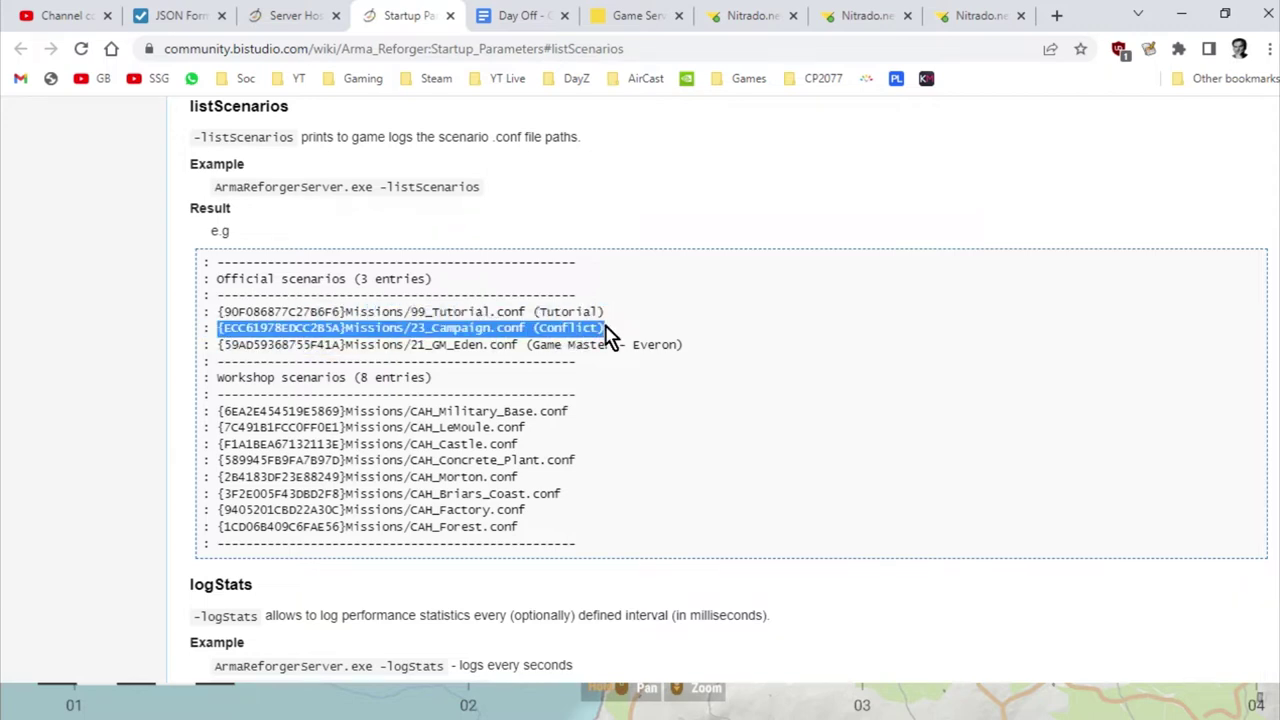
{"action": "left_click", "coordinate": [532, 328]}
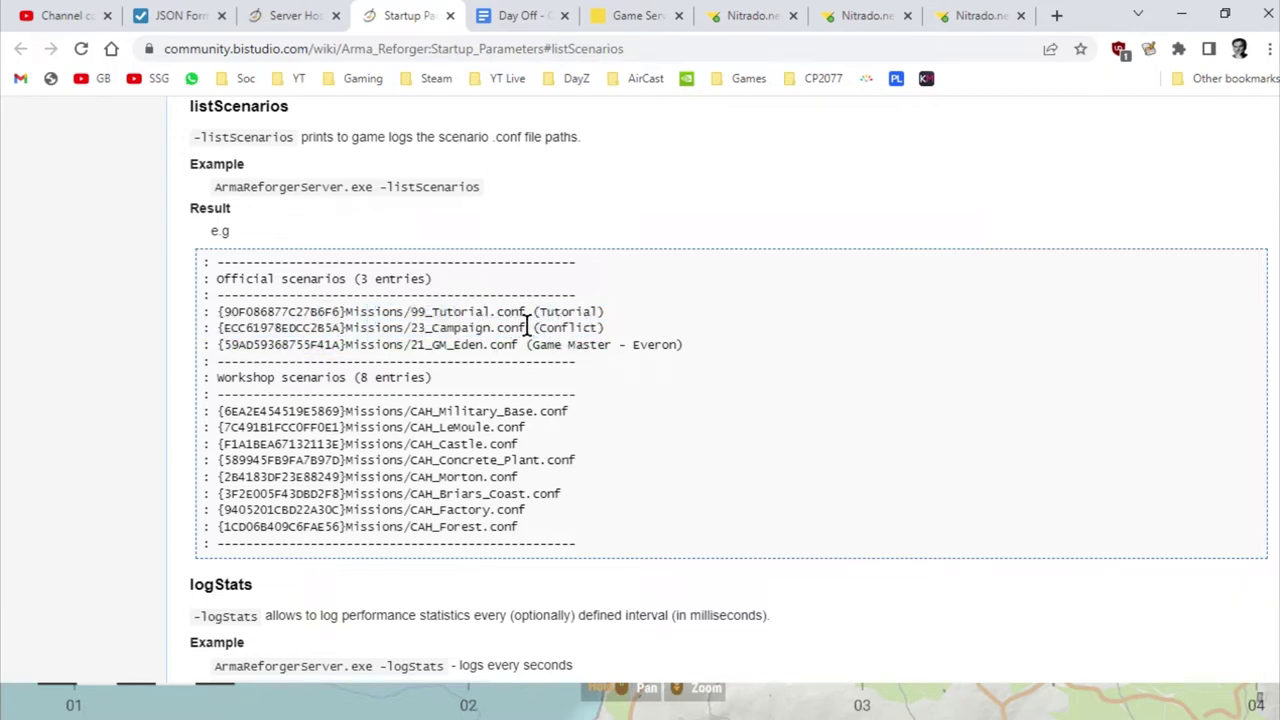
{"action": "left_click_drag", "start_coordinate": [527, 328], "coordinate": [215, 328]}
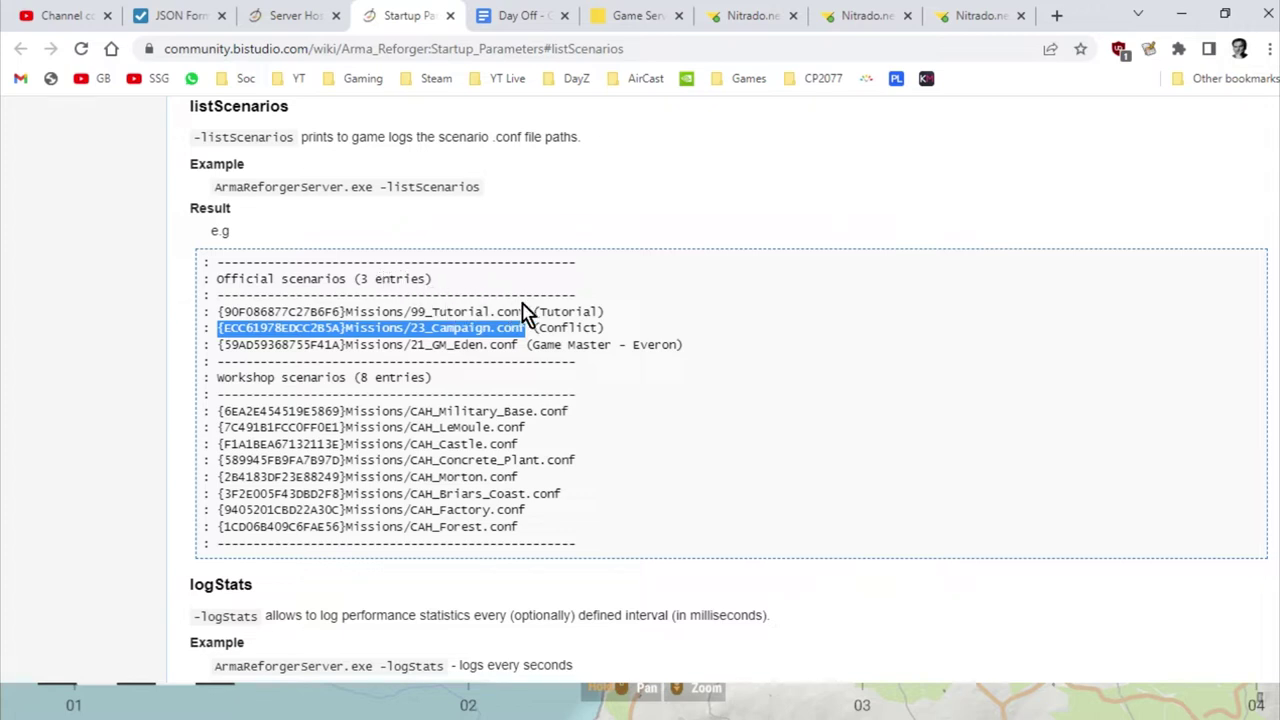
{"action": "left_click_drag", "start_coordinate": [534, 309], "coordinate": [212, 316]}
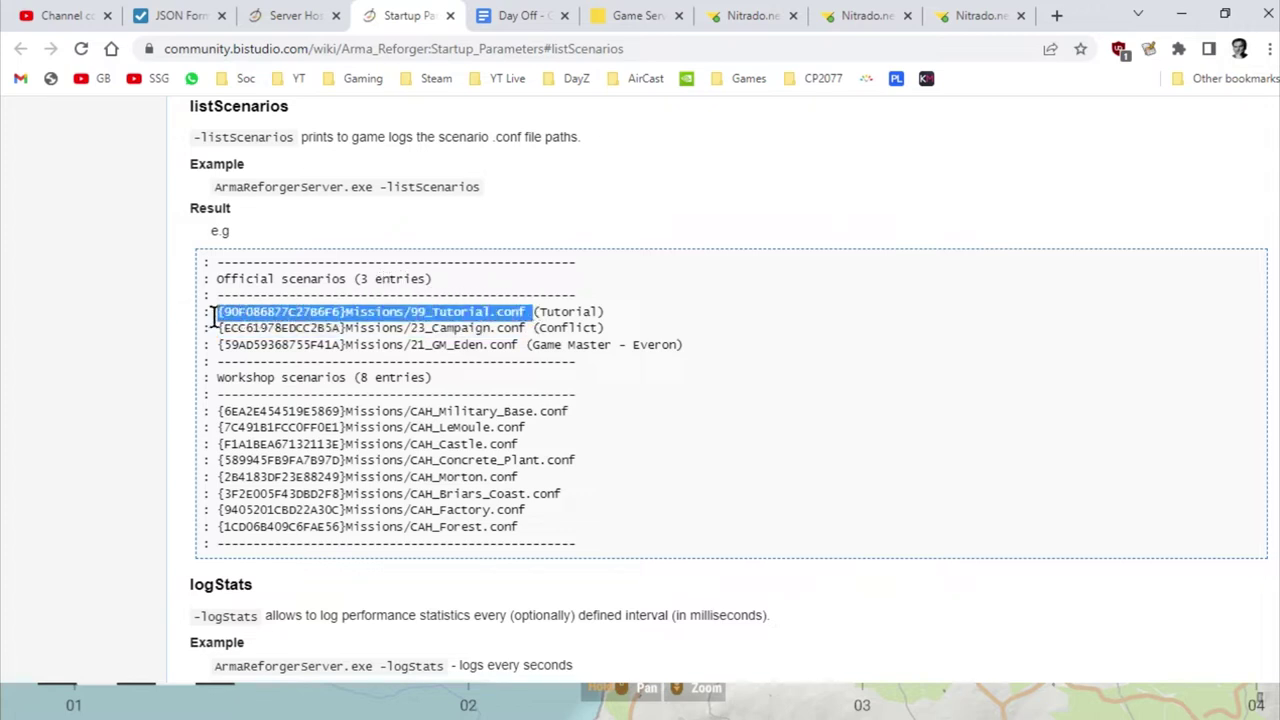
{"action": "left_click", "coordinate": [305, 350]}
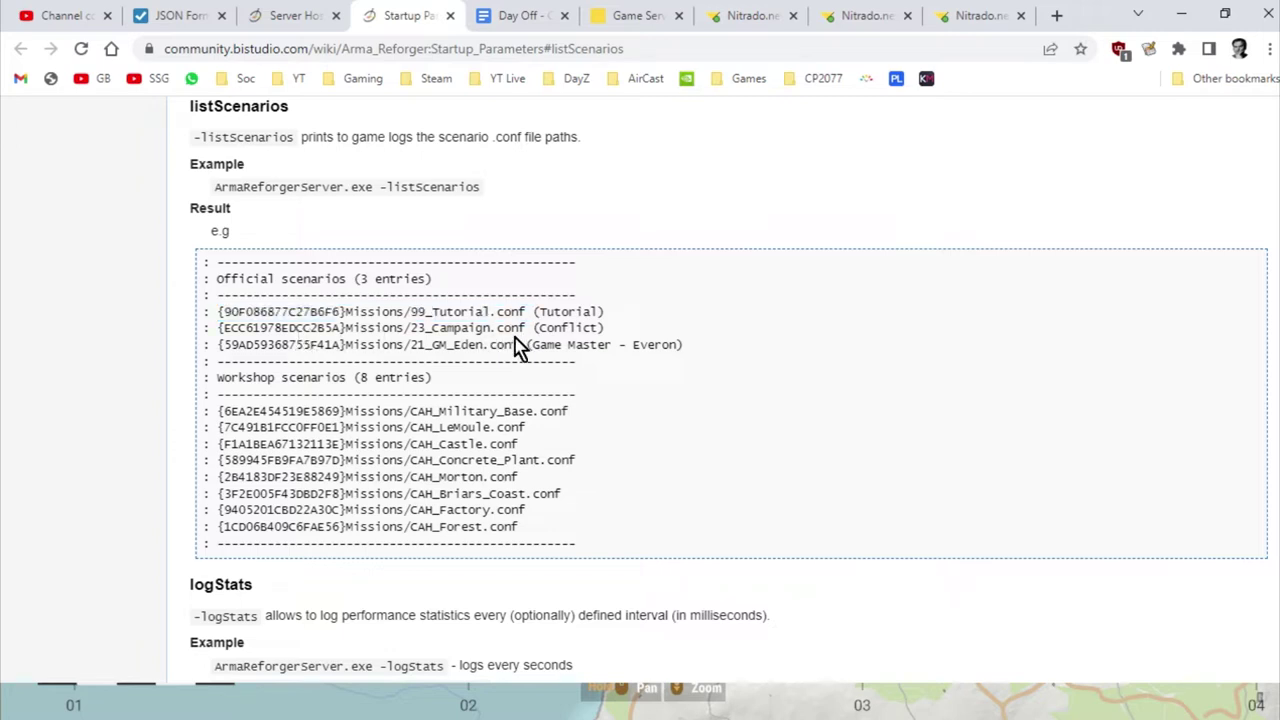
{"action": "left_click_drag", "start_coordinate": [521, 345], "coordinate": [218, 340]}
{"action": "left_click", "coordinate": [330, 396]}
Copy the {3F2E005F43DBD2F8}Missions/CAH_Briars_Coast.conf scenario path
{"action": "scroll", "coordinate": [492, 410], "scroll_direction": "down", "scroll_amount": 1}
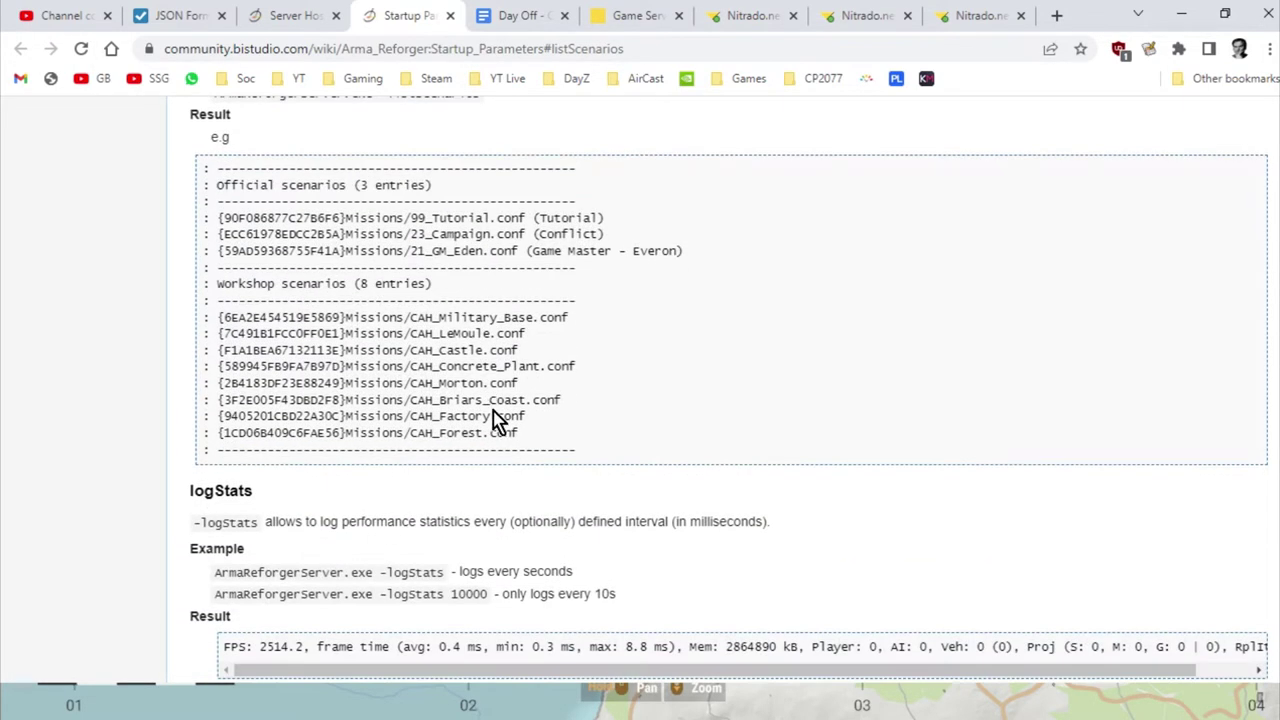
{"action": "left_click_drag", "start_coordinate": [563, 402], "coordinate": [210, 402]}
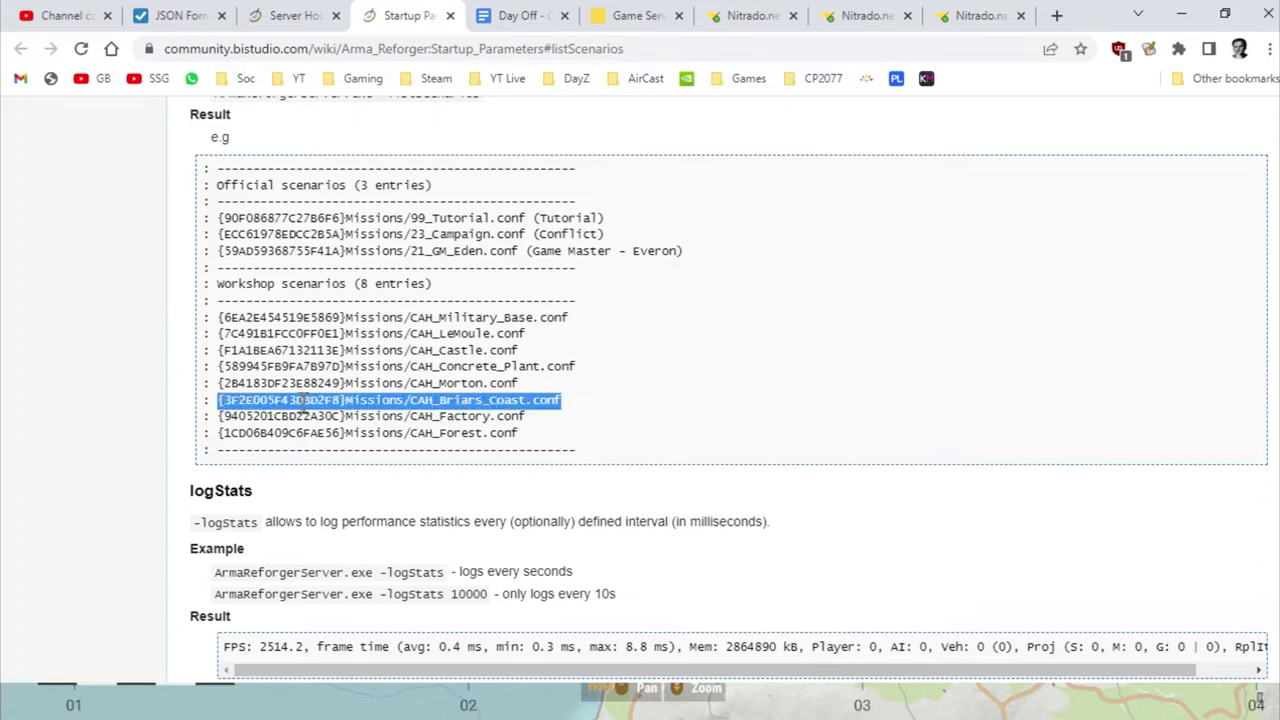
{"action": "left_click", "coordinate": [384, 392]}
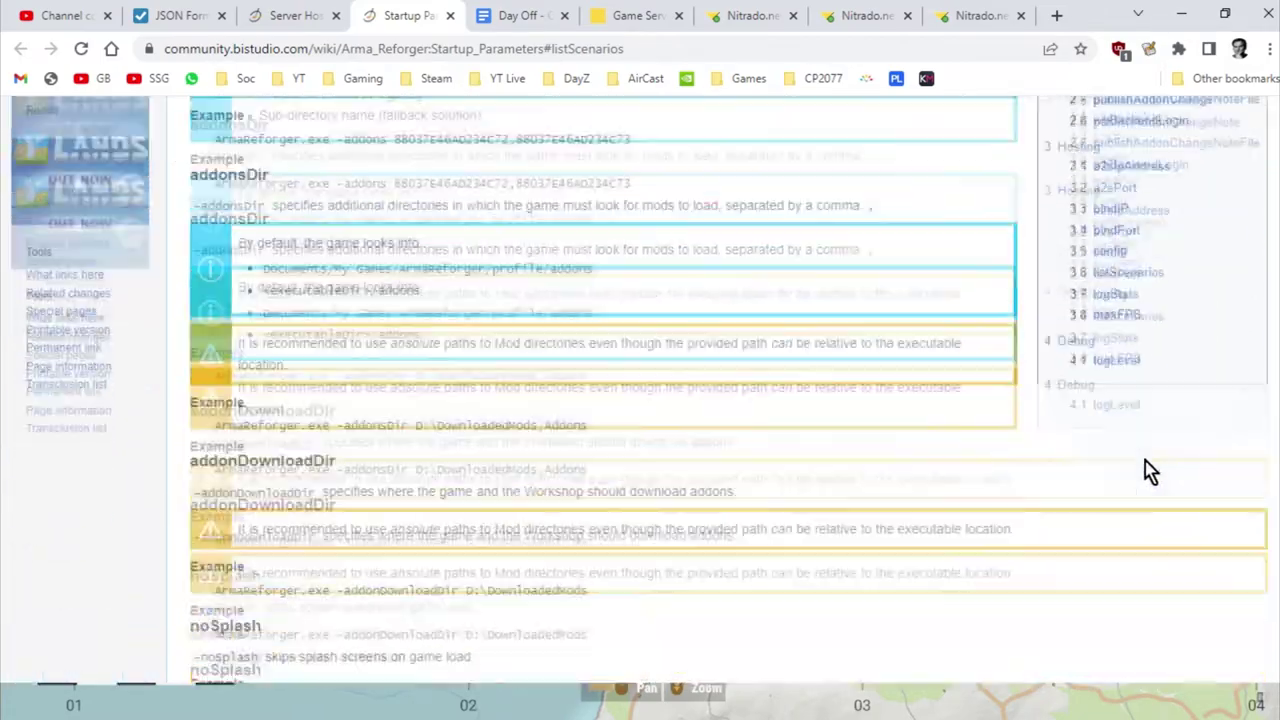
{"action": "scroll", "coordinate": [1115, 460], "scroll_direction": "down", "scroll_amount": 15}
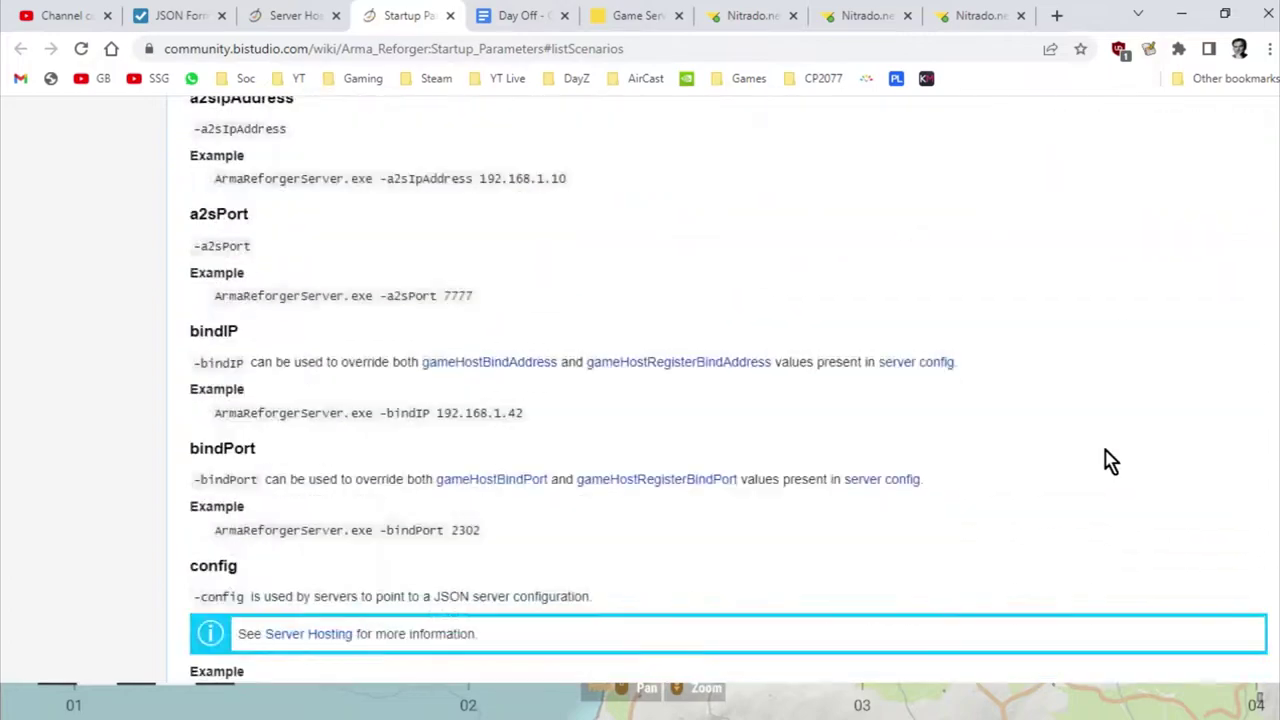
{"action": "scroll", "coordinate": [1100, 458], "scroll_direction": "down", "scroll_amount": 2}
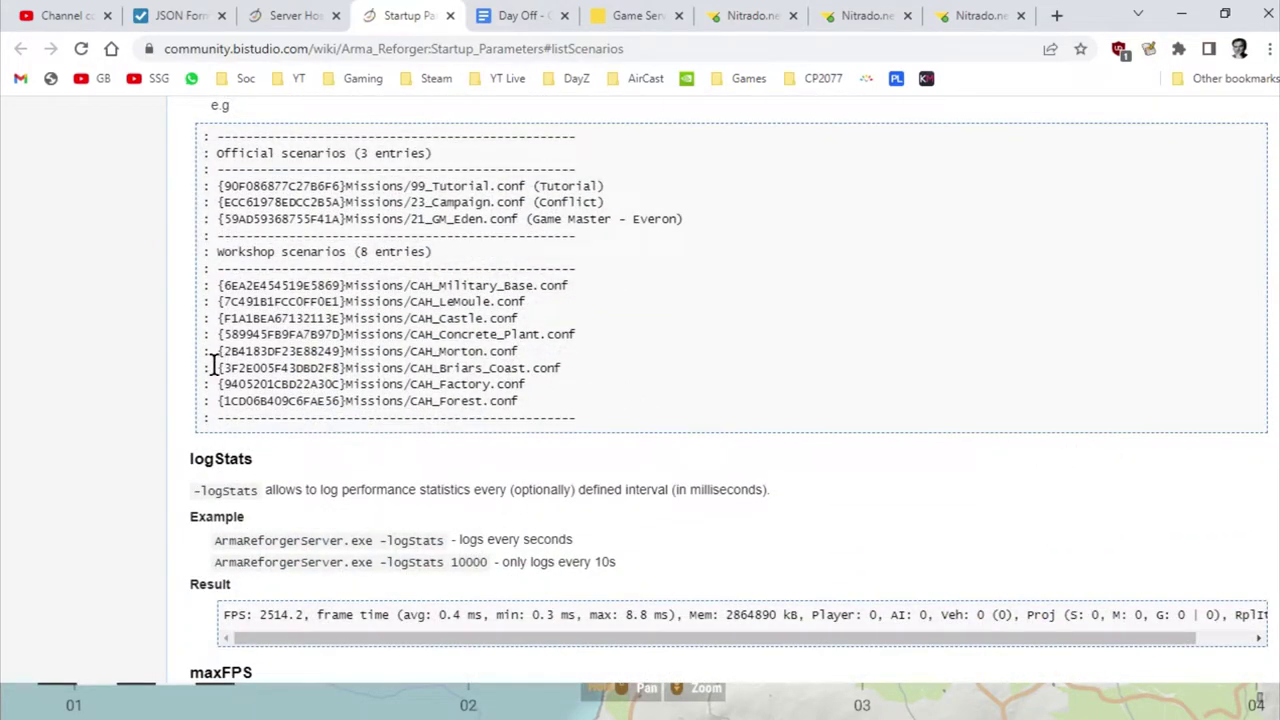
{"action": "left_click_drag", "start_coordinate": [218, 368], "coordinate": [562, 369]}
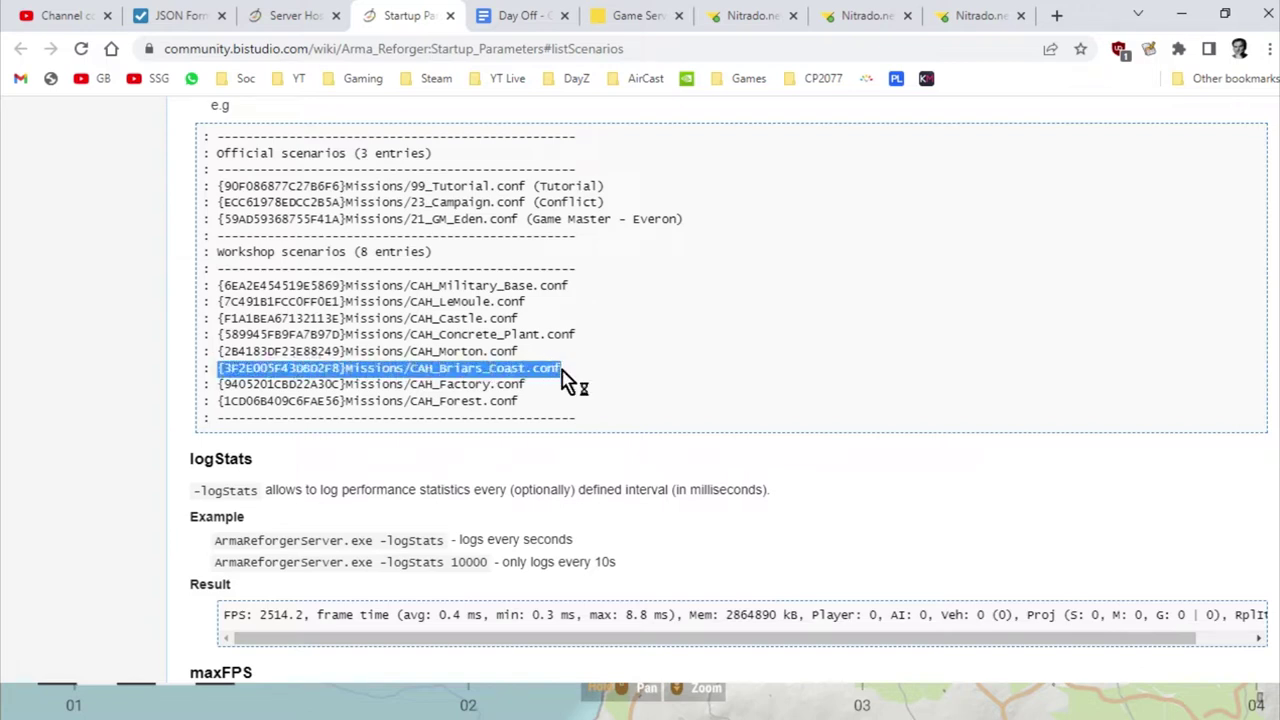
{"action": "right_click", "coordinate": [537, 369]}
{"action": "left_click", "coordinate": [580, 384]}
{"action": "key", "text": "alt+Tab"}
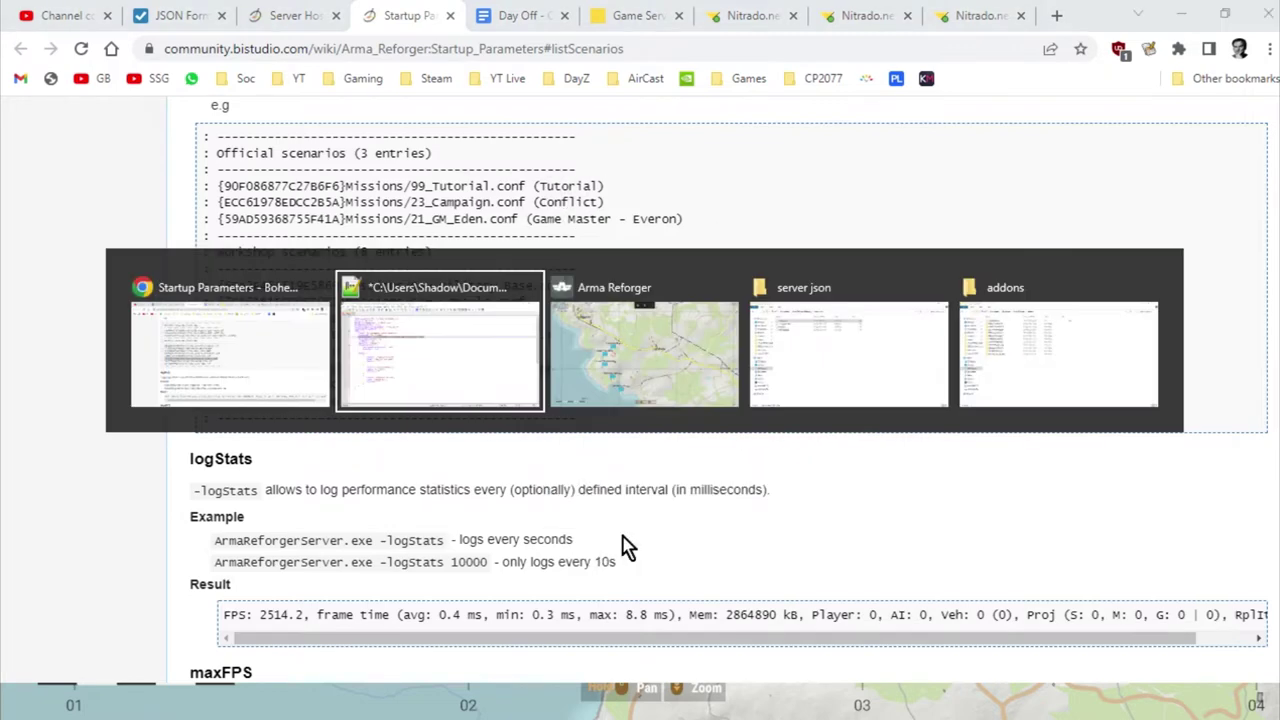
Paste {3F2E005F43DBD2F8}Missions/CAH_Briars_Coast.conf as config.json's scenarioId value and verify it
{"action": "key", "text": "ctrl+v"}
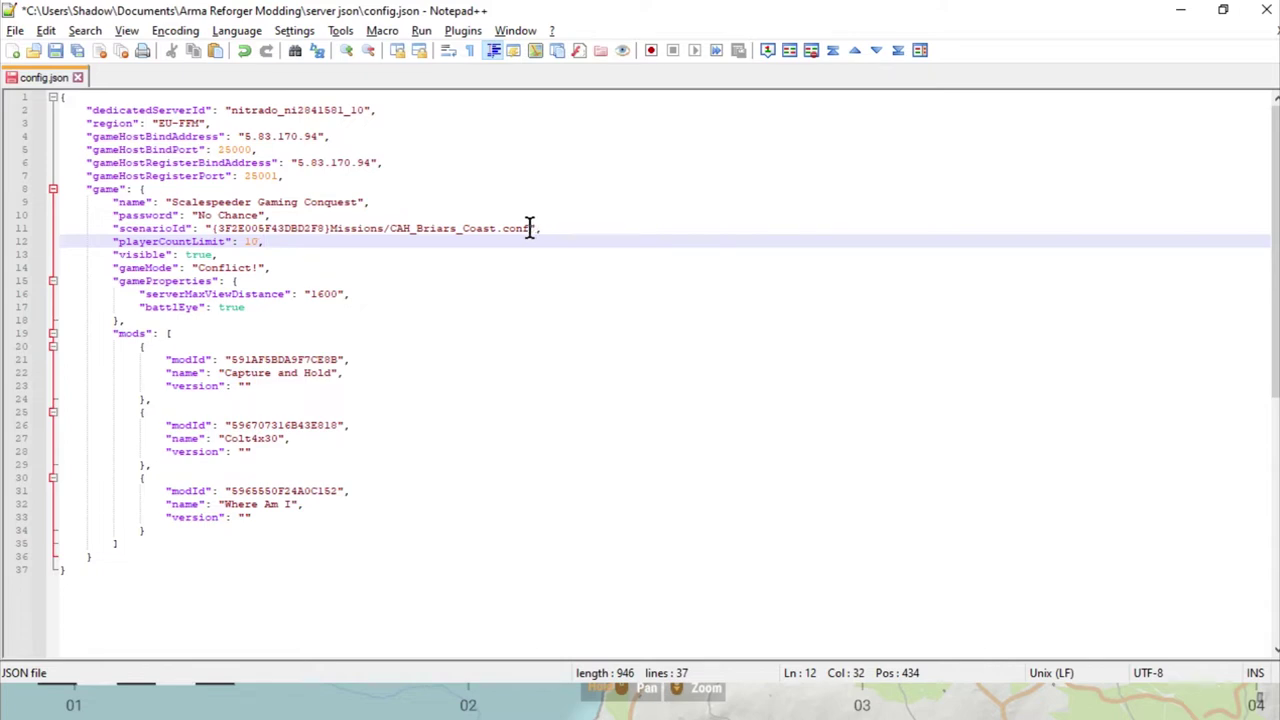
{"action": "left_click_drag", "start_coordinate": [529, 228], "coordinate": [213, 228]}
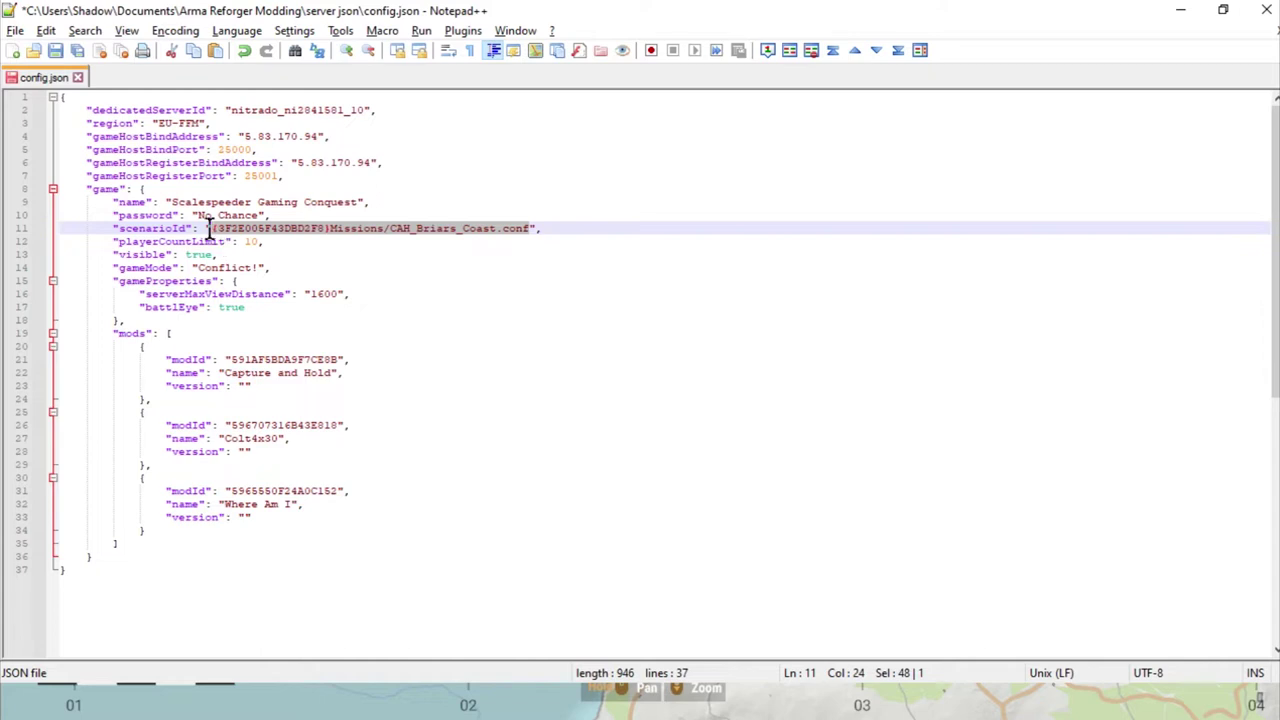
{"action": "left_click", "coordinate": [515, 248]}
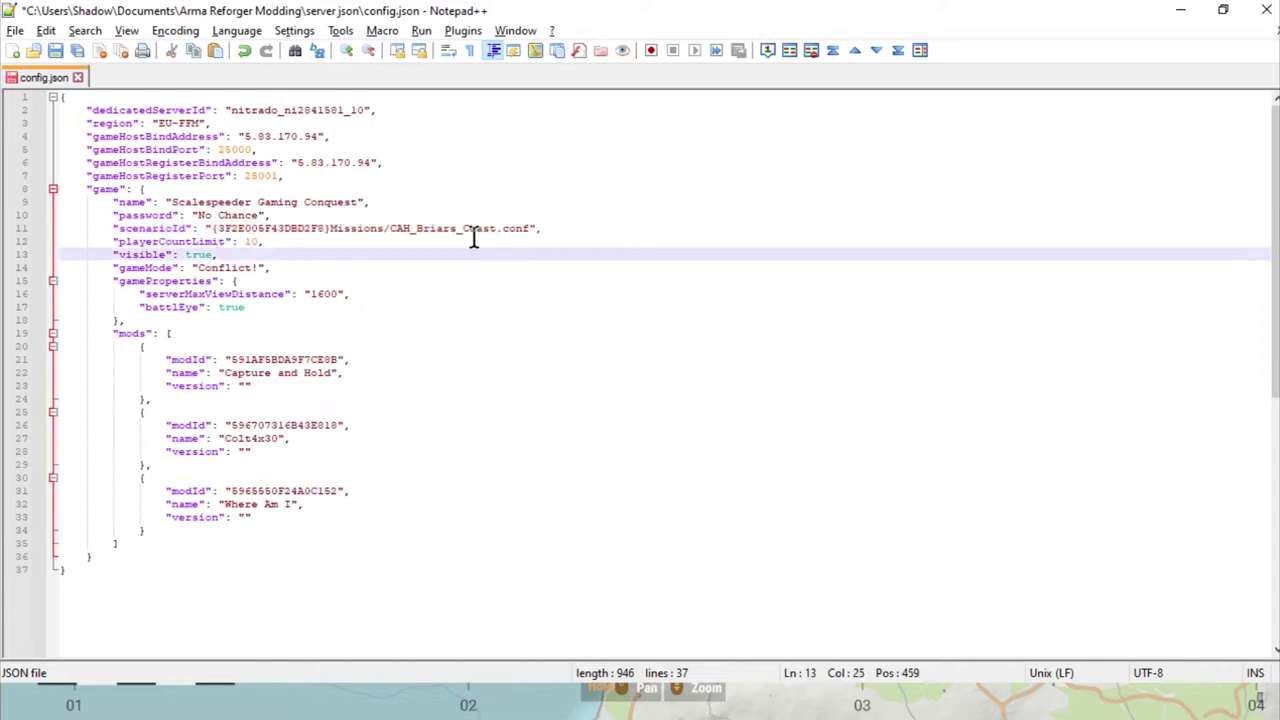
{"action": "left_click", "coordinate": [474, 228]}
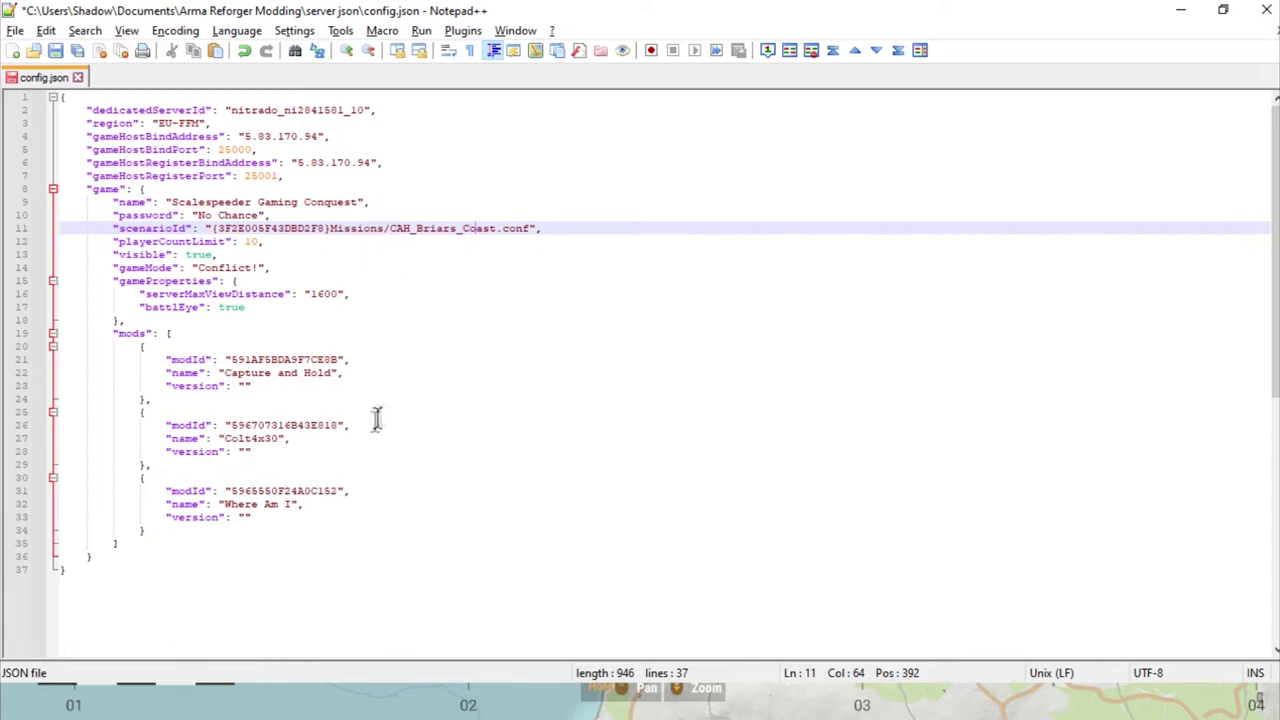
{"action": "key", "text": "alt+Tab"}
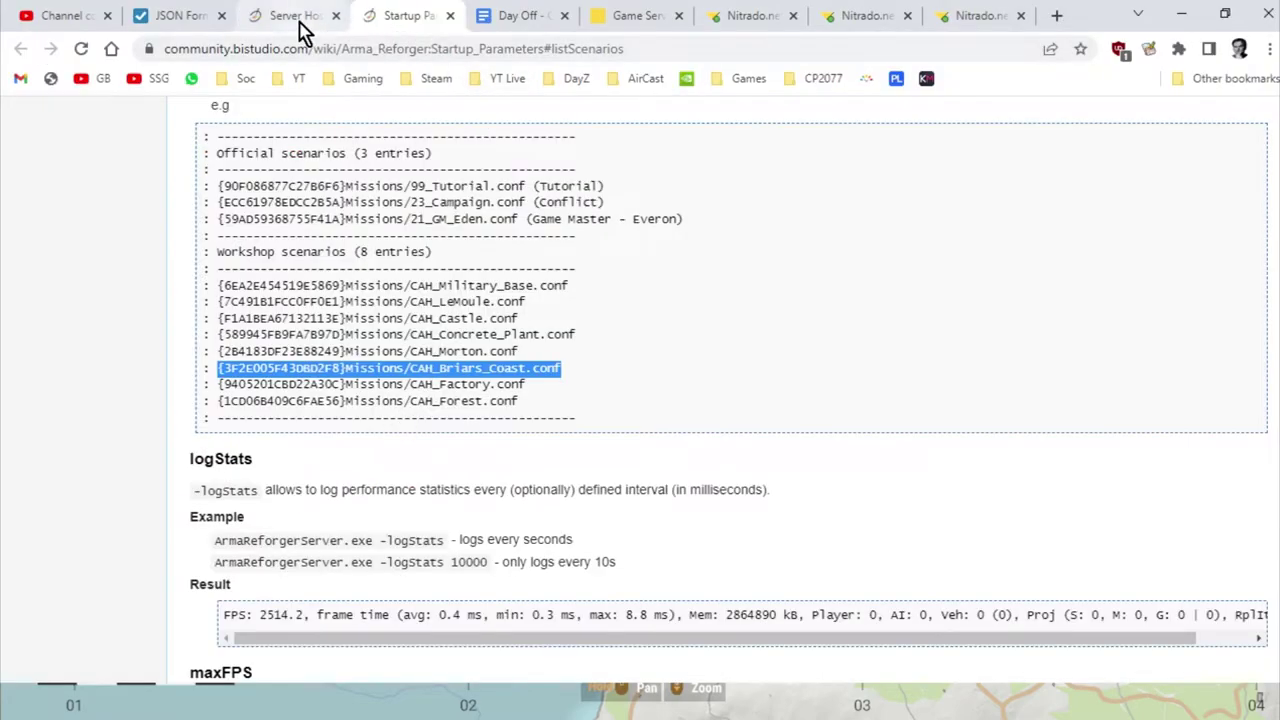
Copy the example mods JSON block from the wiki's Server Hosting page
{"action": "left_click", "coordinate": [300, 20]}
{"action": "scroll", "coordinate": [580, 460], "scroll_direction": "up", "scroll_amount": 15}
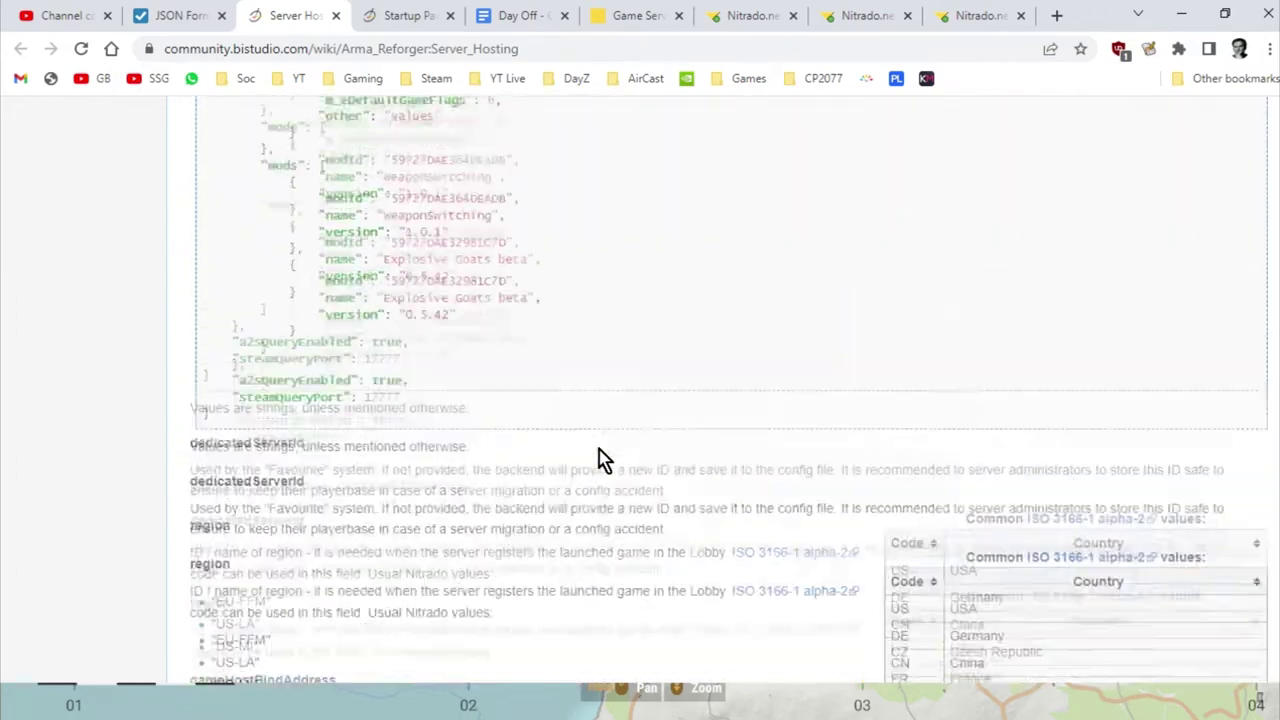
{"action": "scroll", "coordinate": [600, 458], "scroll_direction": "up", "scroll_amount": 15}
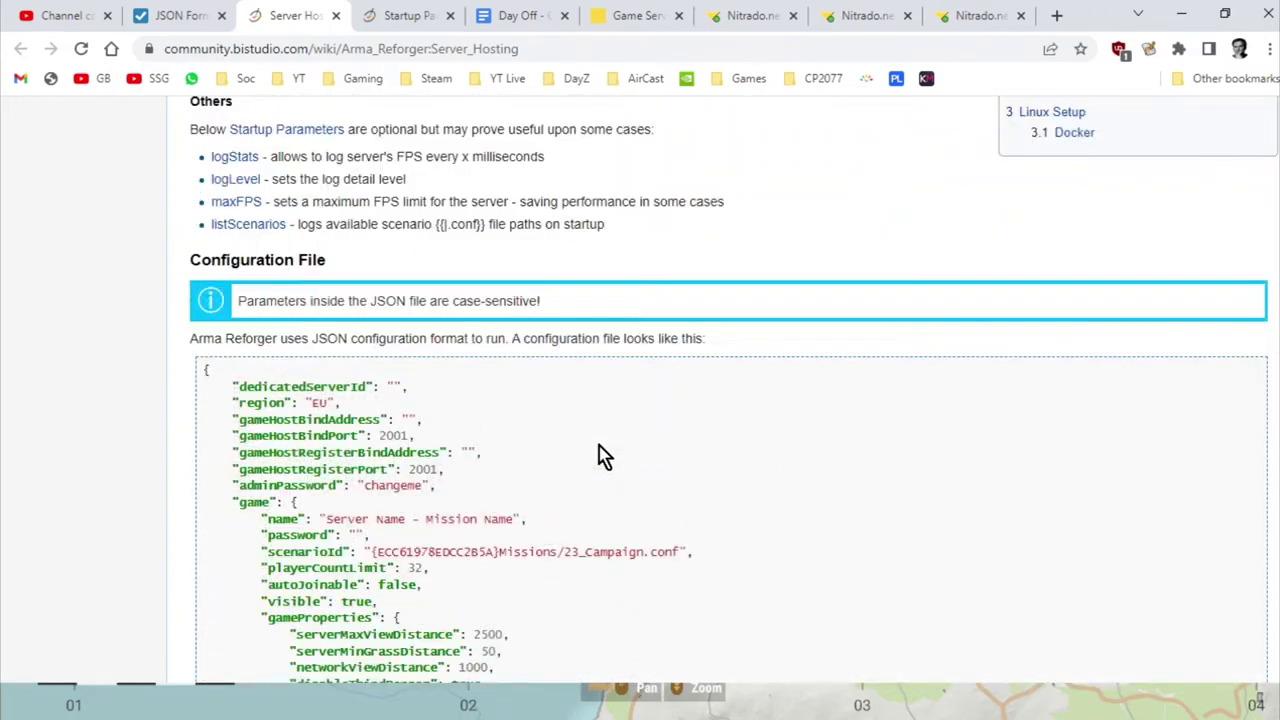
{"action": "scroll", "coordinate": [602, 455], "scroll_direction": "down", "scroll_amount": 2}
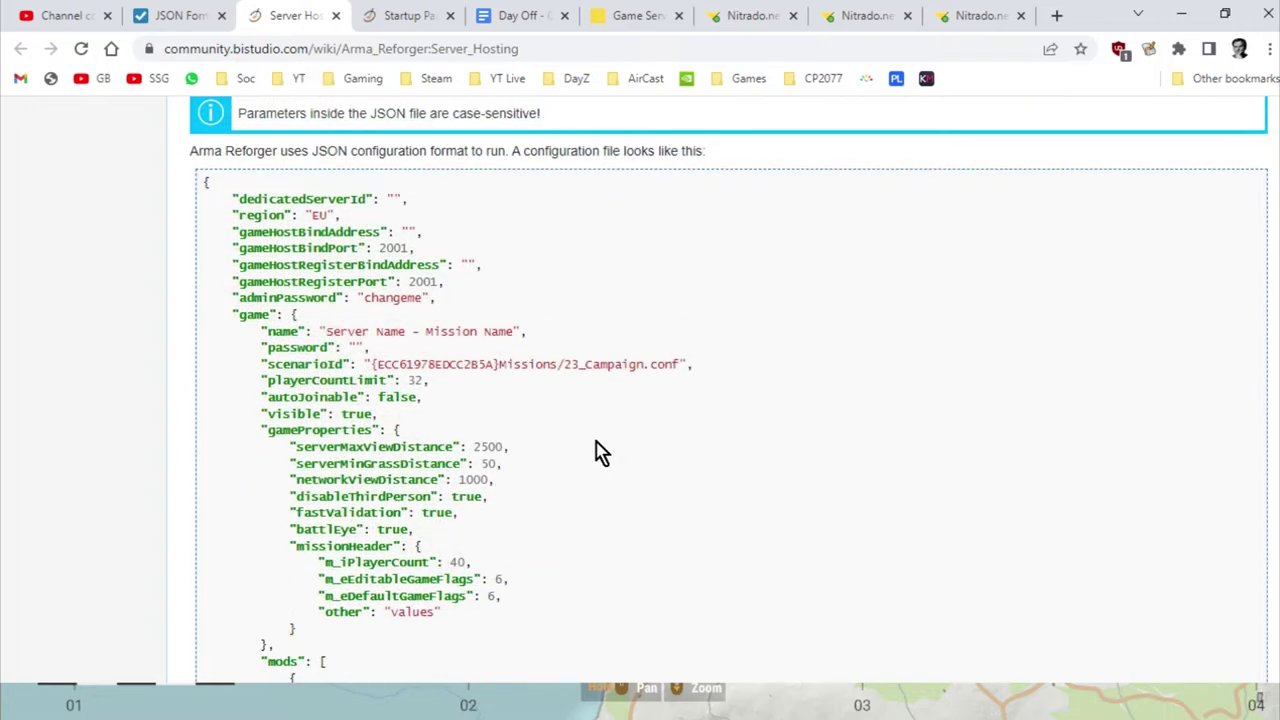
{"action": "scroll", "coordinate": [600, 452], "scroll_direction": "down", "scroll_amount": 5}
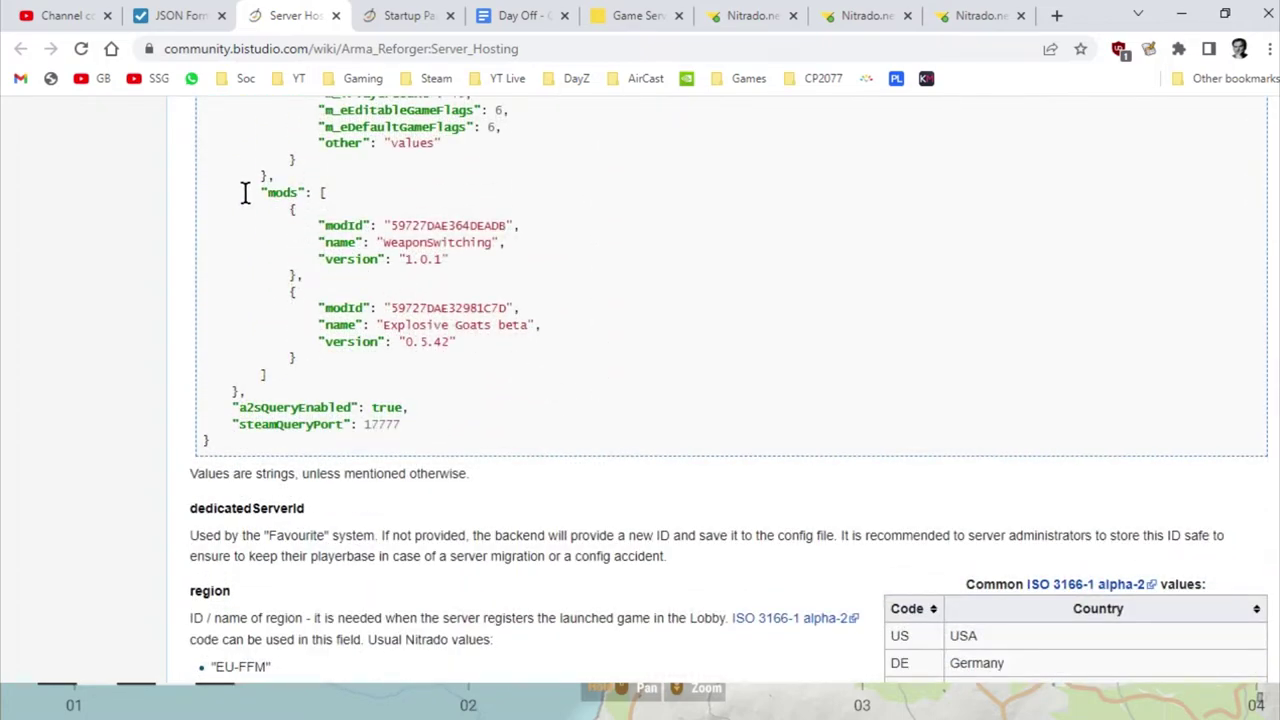
{"action": "left_click_drag", "start_coordinate": [236, 192], "coordinate": [471, 381]}
{"action": "right_click", "coordinate": [290, 322]}
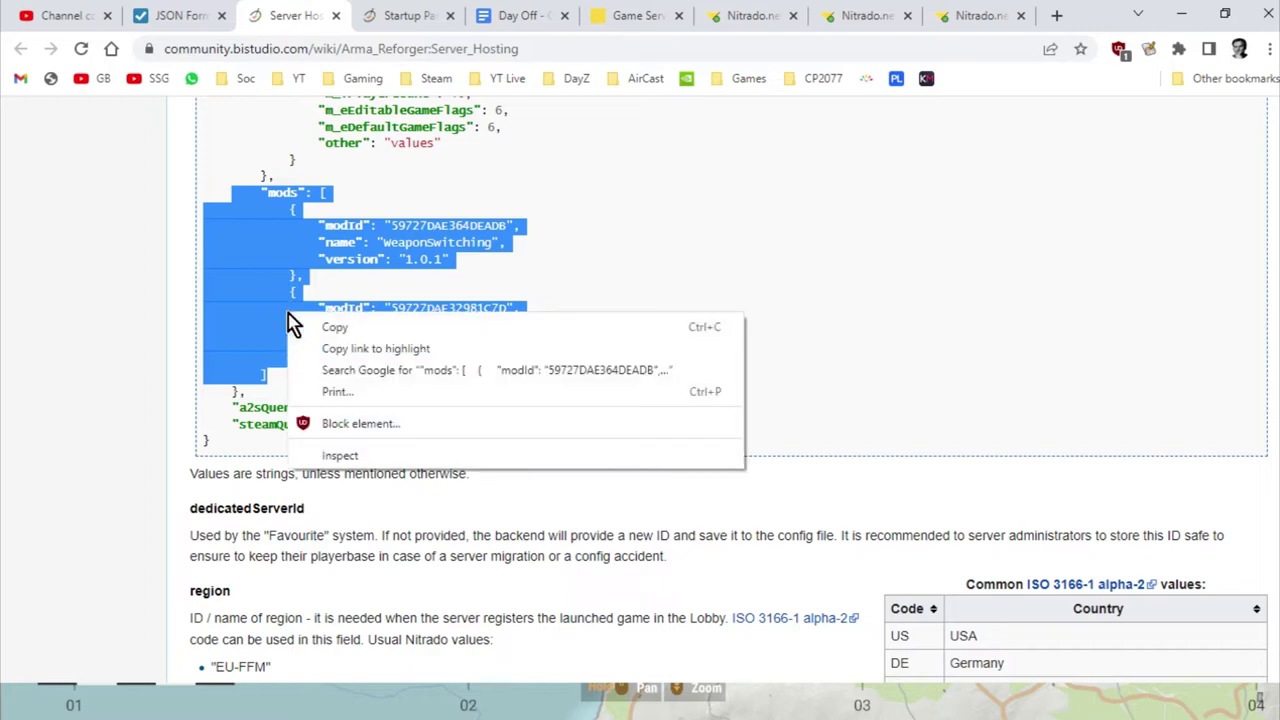
{"action": "left_click", "coordinate": [325, 327]}
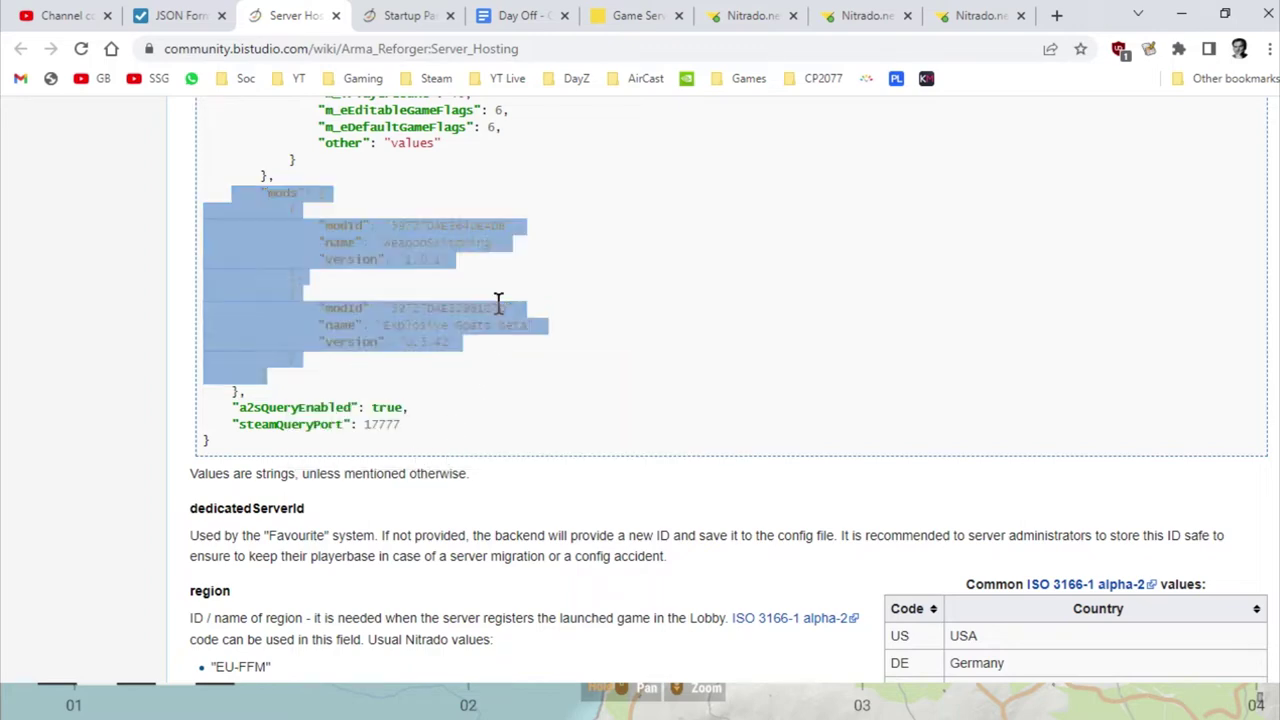
{"action": "key", "text": "alt+Tab"}
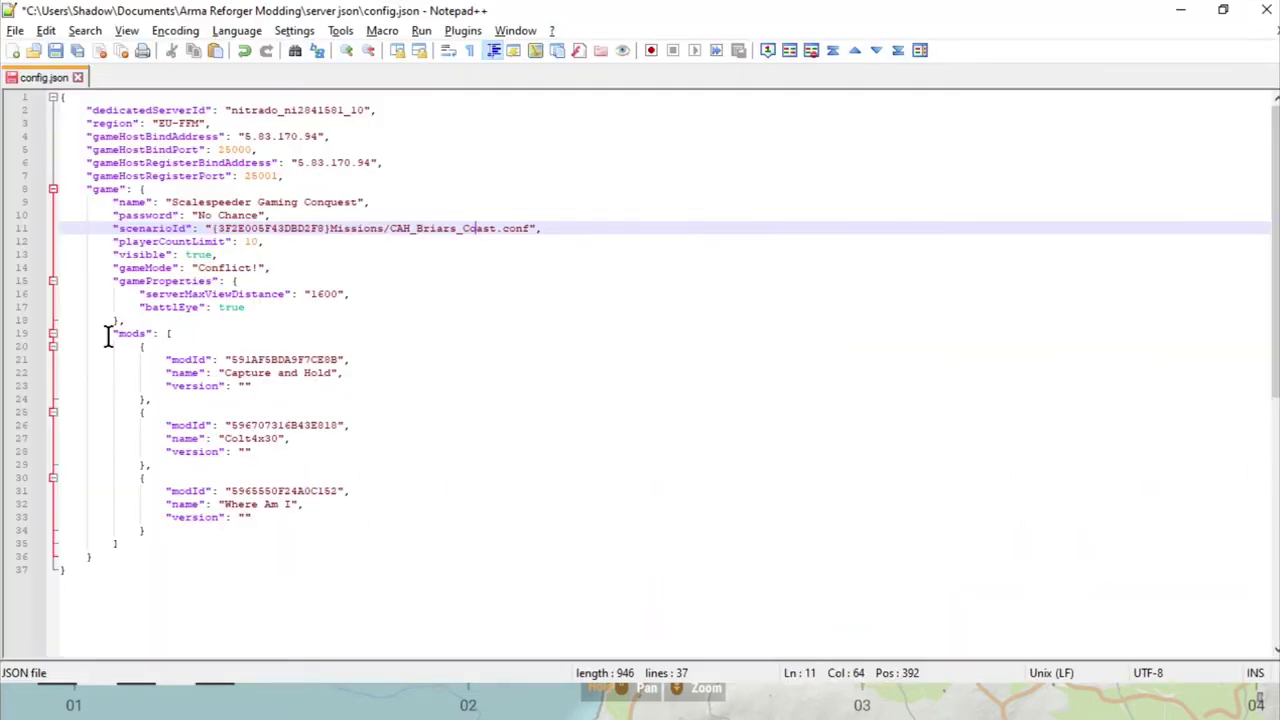
Select the Colt4x30 and Where Am I entries (lines 24–34) in config.json's mods list
{"action": "left_click_drag", "start_coordinate": [108, 336], "coordinate": [185, 334]}
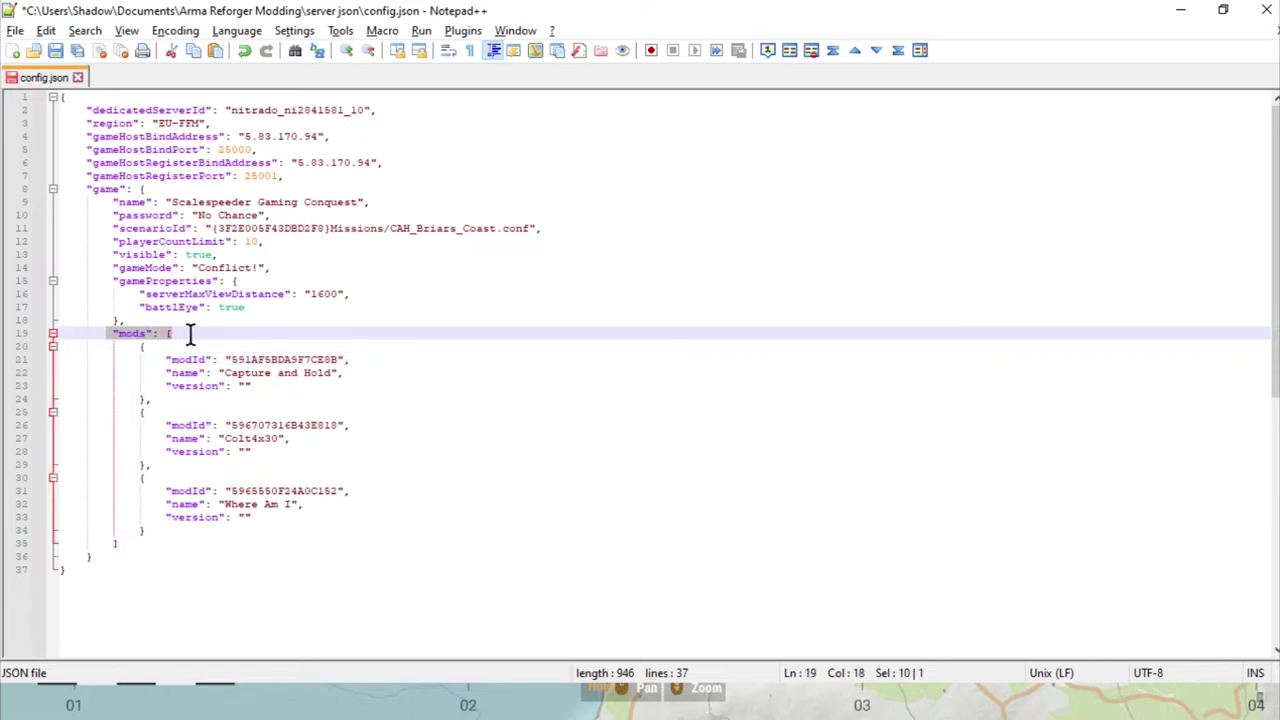
{"action": "left_click", "coordinate": [206, 426]}
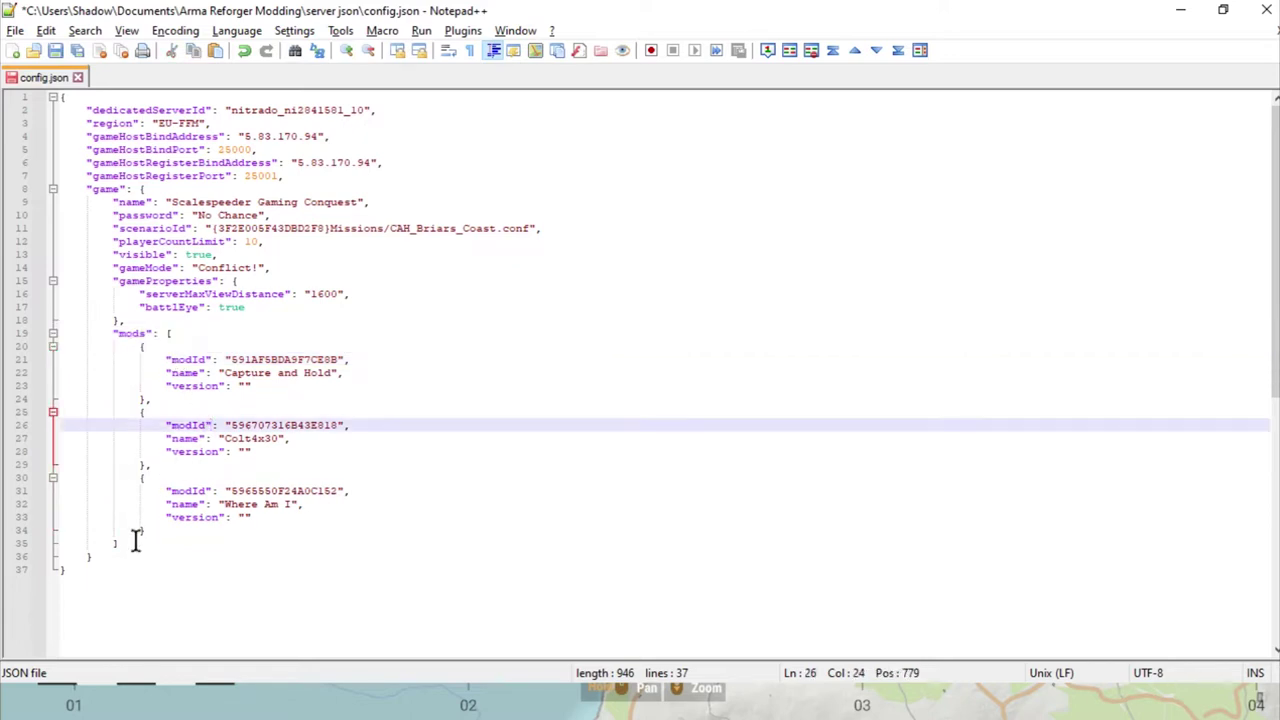
{"action": "left_click_drag", "start_coordinate": [136, 541], "coordinate": [104, 336]}
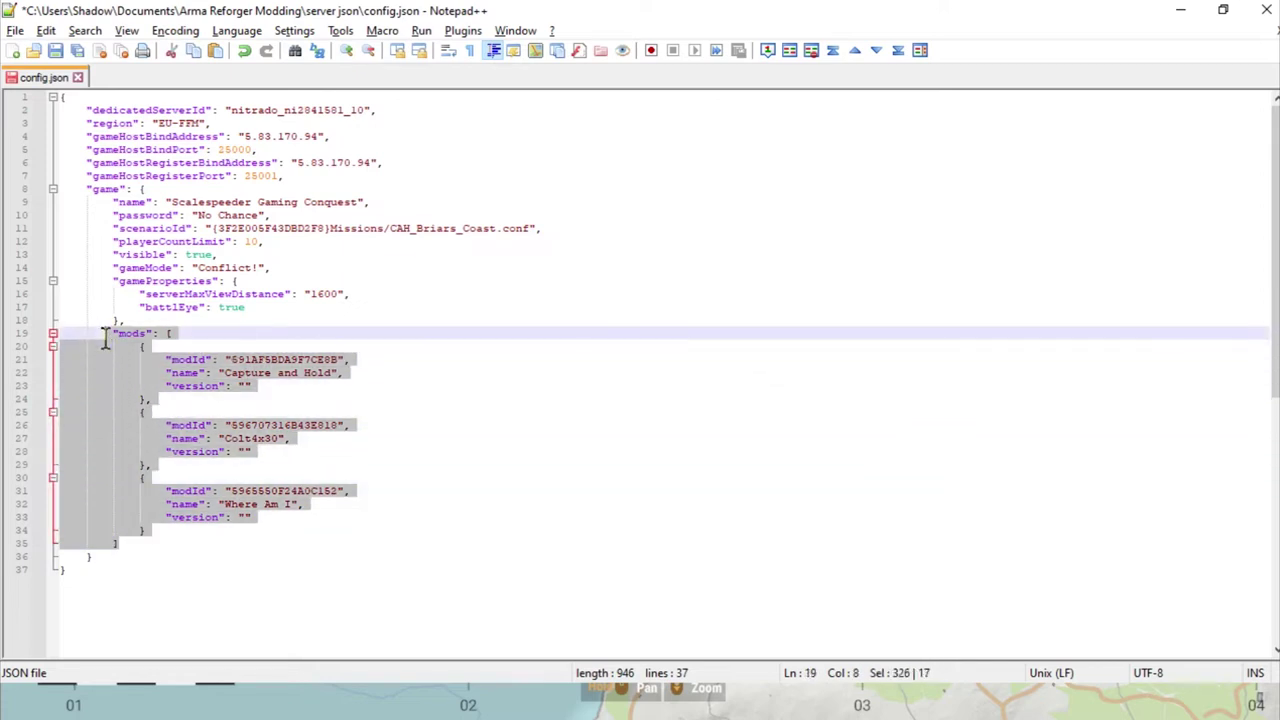
{"action": "left_click", "coordinate": [284, 476]}
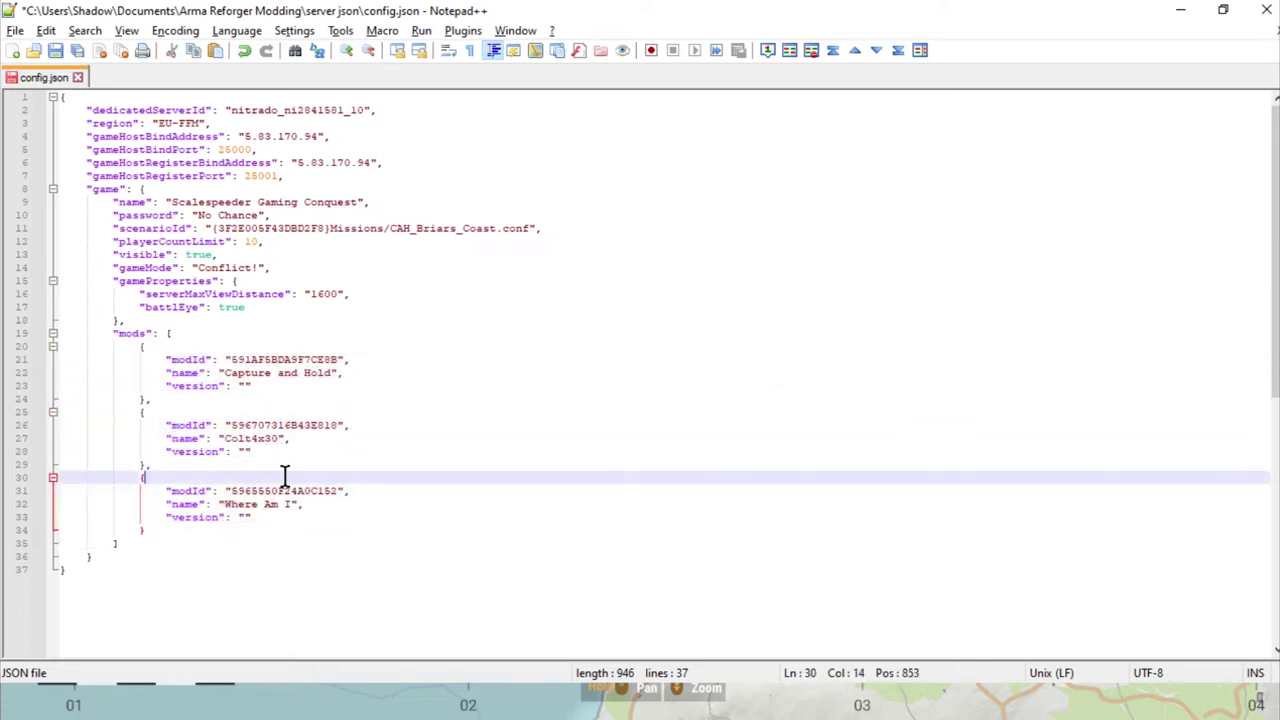
{"action": "left_click", "coordinate": [194, 466]}
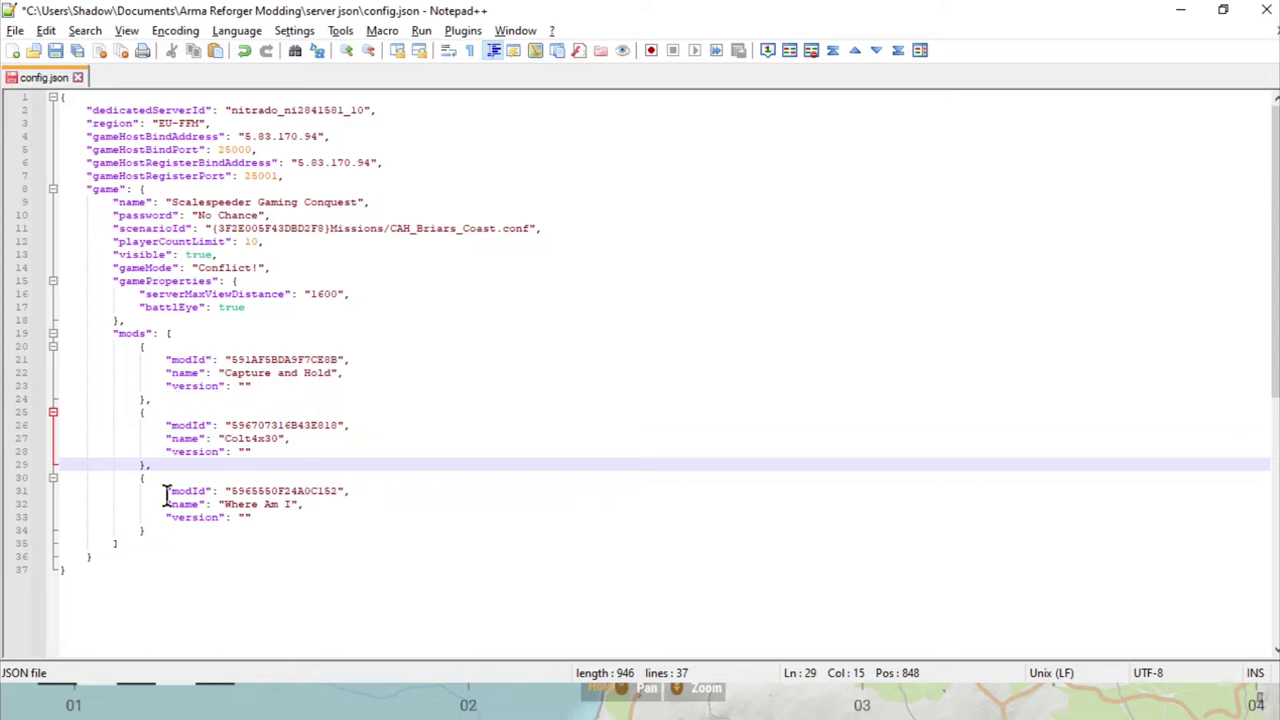
{"action": "left_click_drag", "start_coordinate": [150, 530], "coordinate": [143, 400]}
{"action": "right_click", "coordinate": [178, 437]}
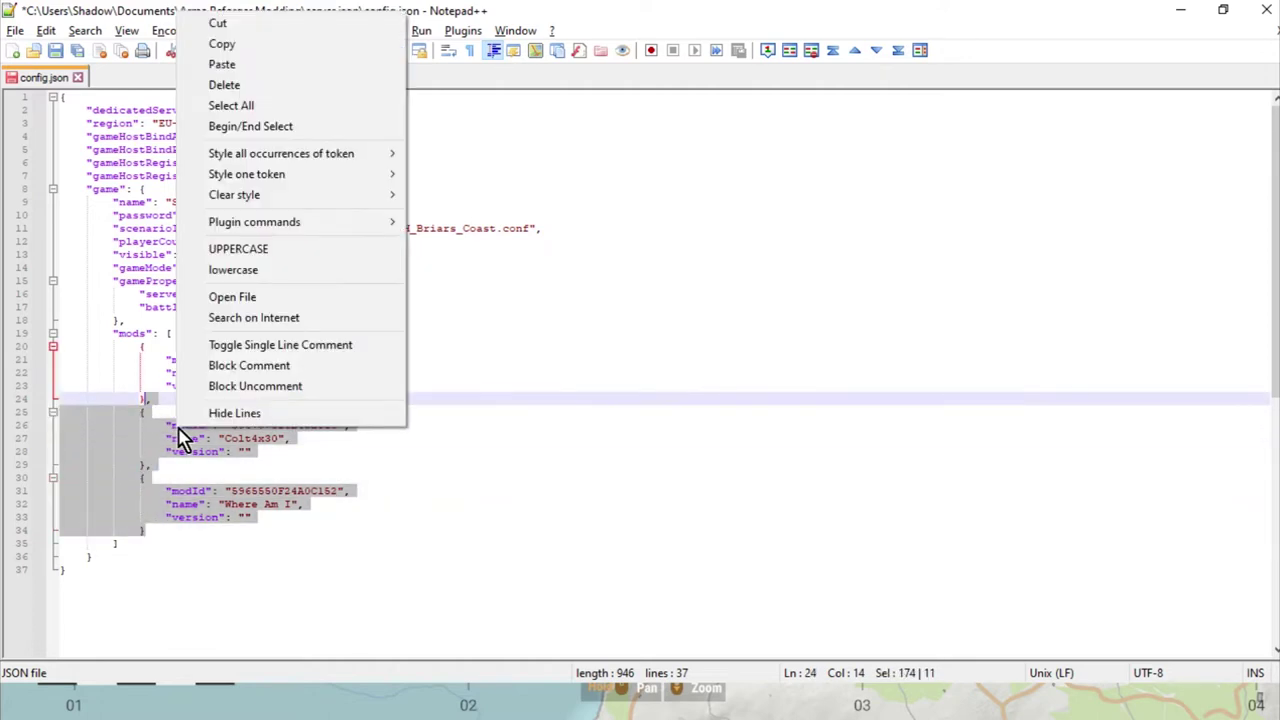
{"action": "left_click", "coordinate": [230, 24]}
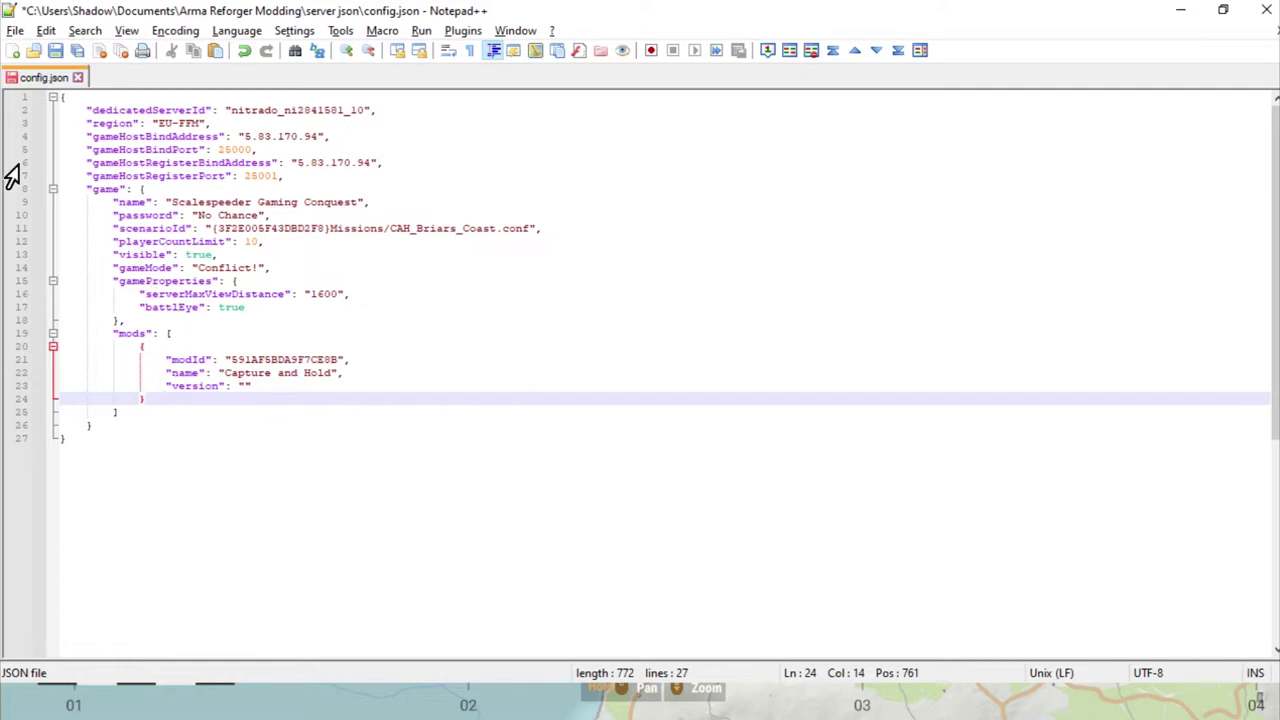
{"action": "left_click", "coordinate": [43, 36]}
{"action": "left_click", "coordinate": [52, 52]}
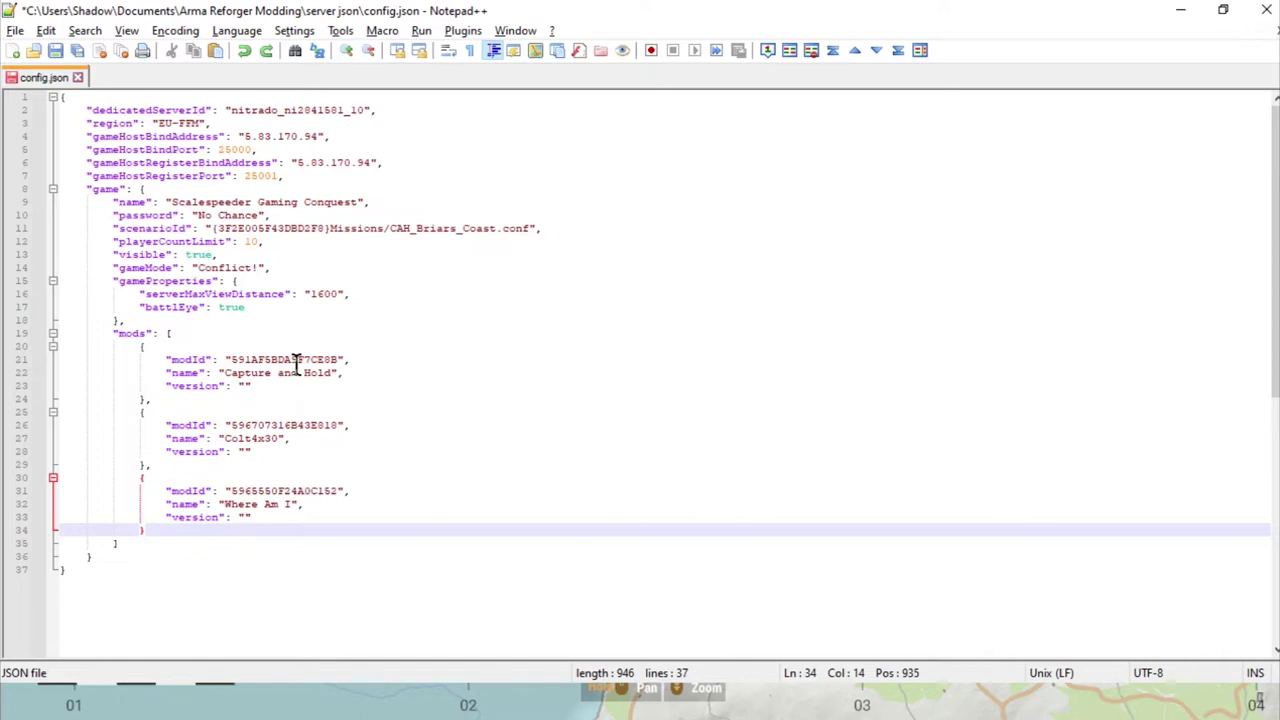
{"action": "key", "text": "alt+Tab"}
{"action": "key", "text": "alt+Tab"}
{"action": "key", "text": "alt+Tab"}
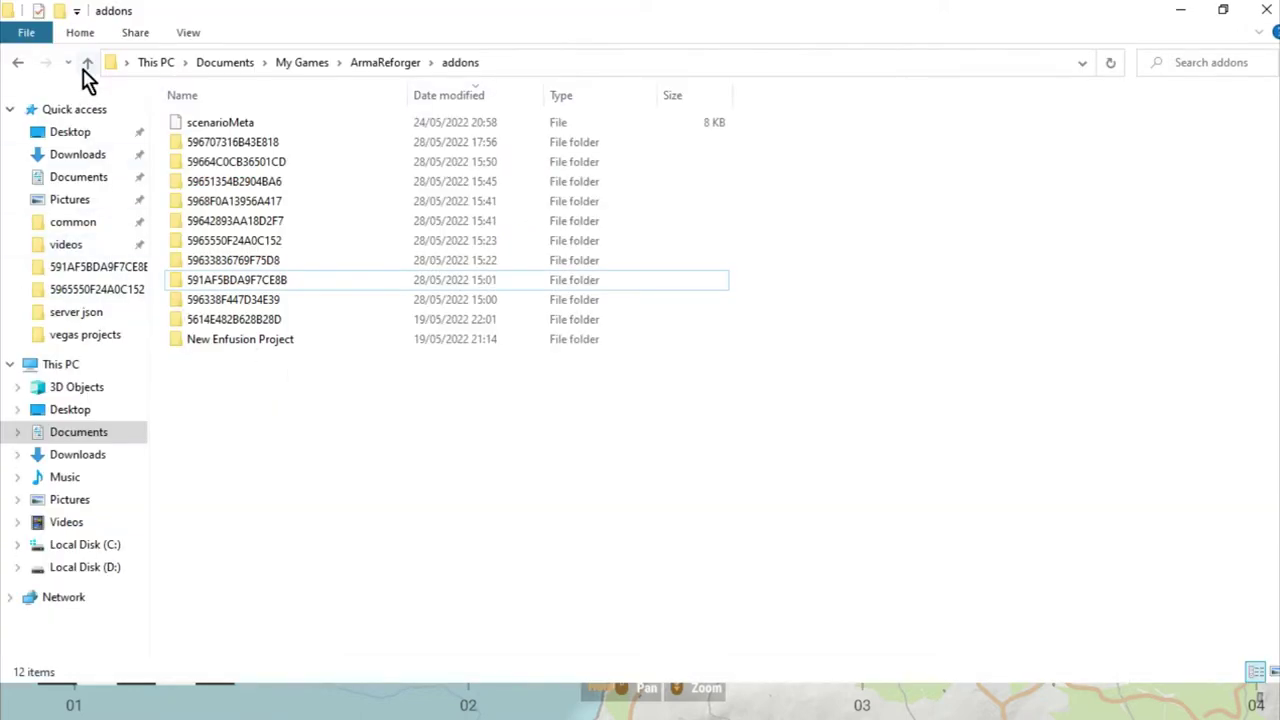
Navigate up from addons to Documents, peek into My Games, and return to Documents
{"action": "left_click", "coordinate": [86, 66]}
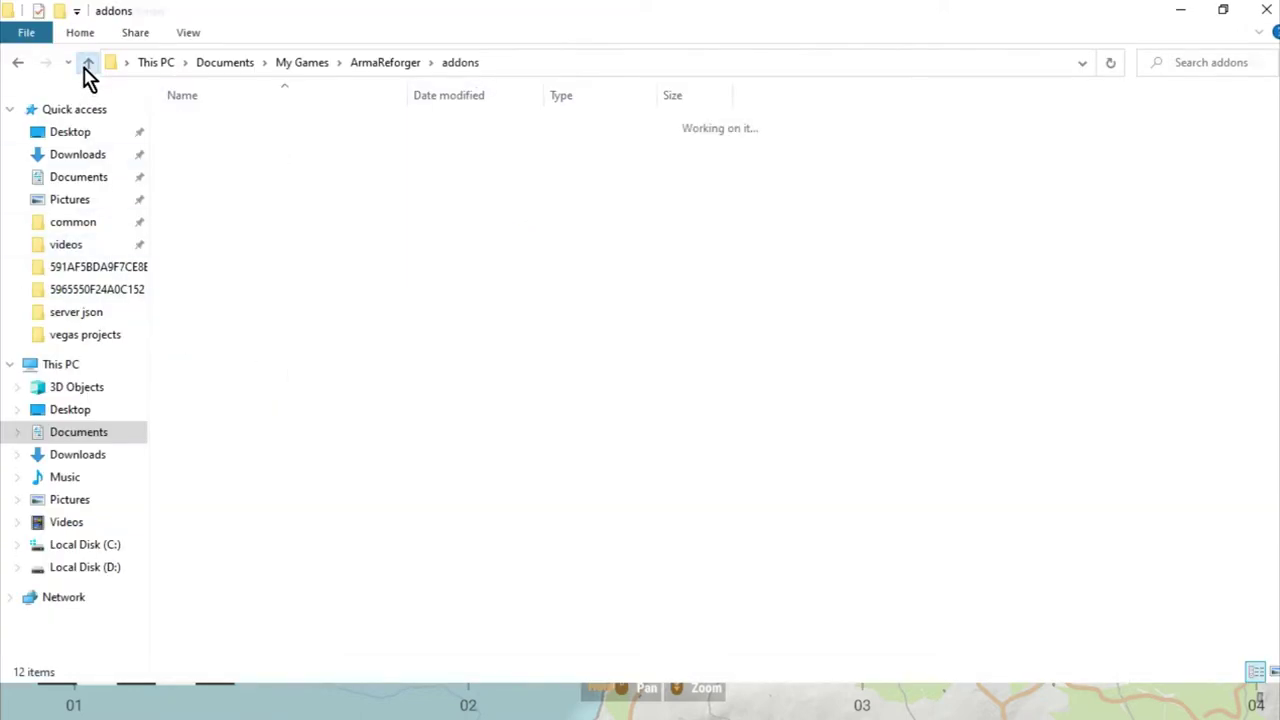
{"action": "left_click", "coordinate": [86, 66]}
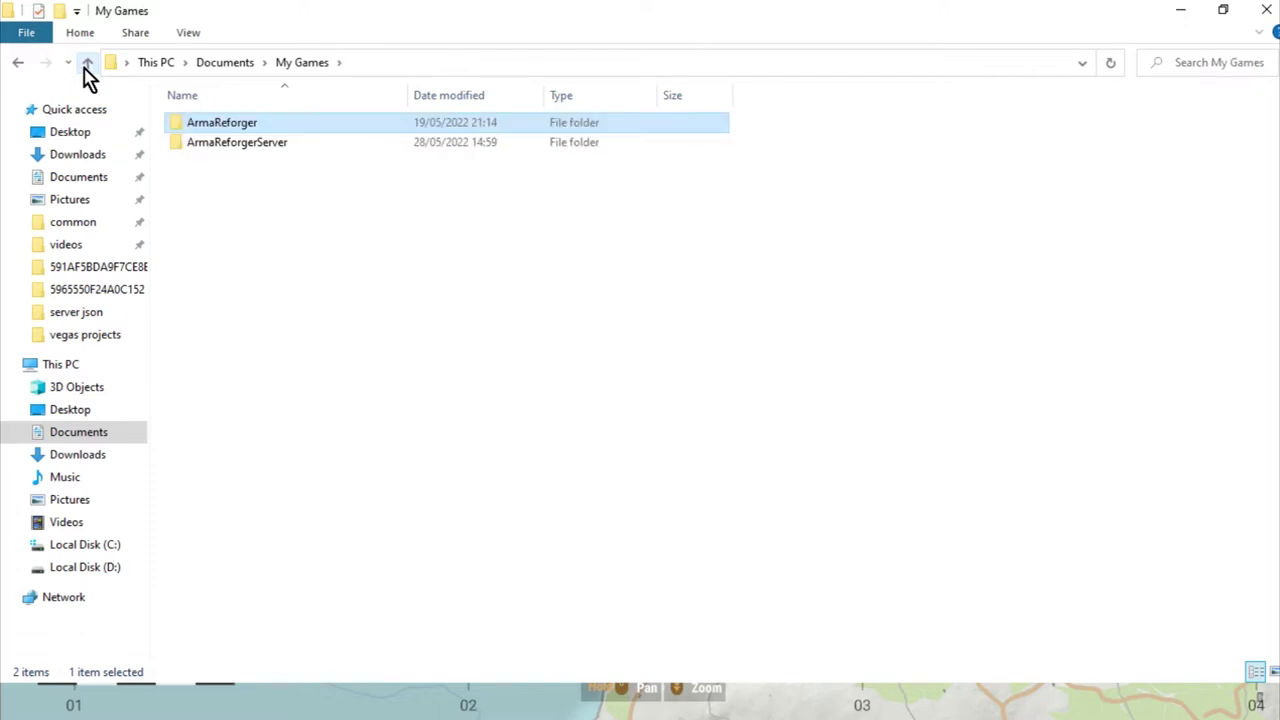
{"action": "left_click", "coordinate": [86, 66]}
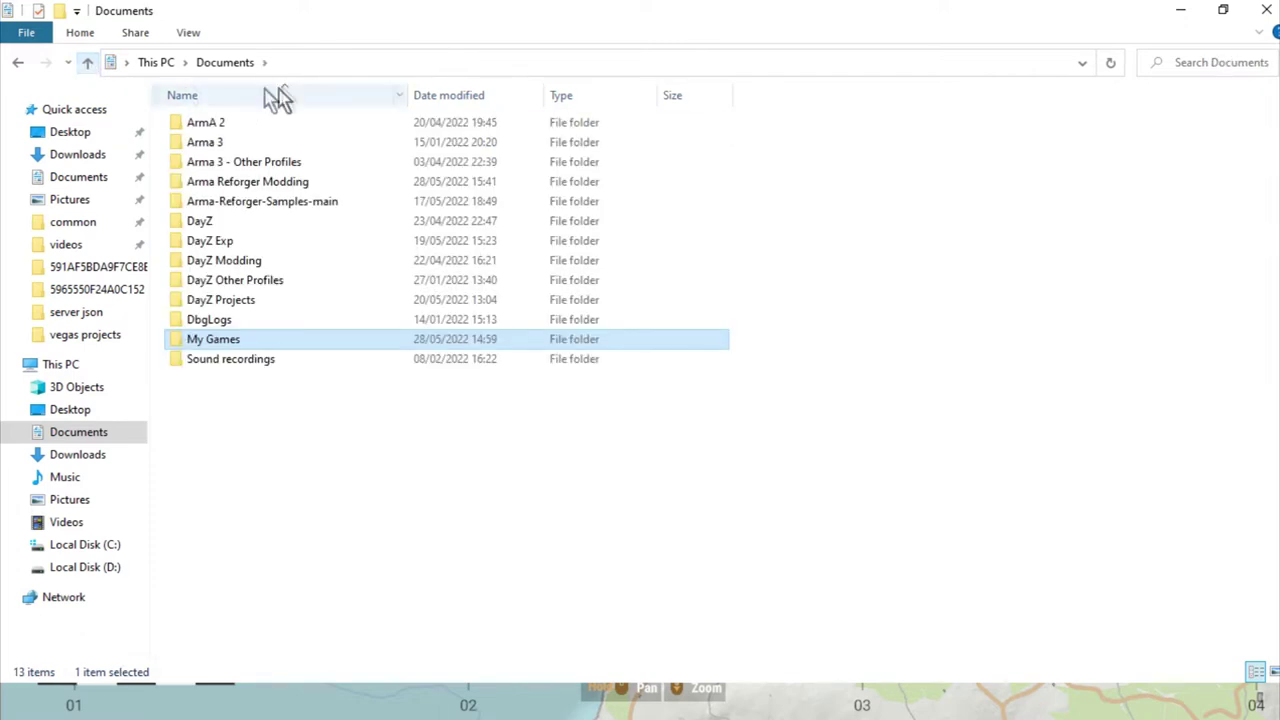
{"action": "left_click", "coordinate": [329, 62]}
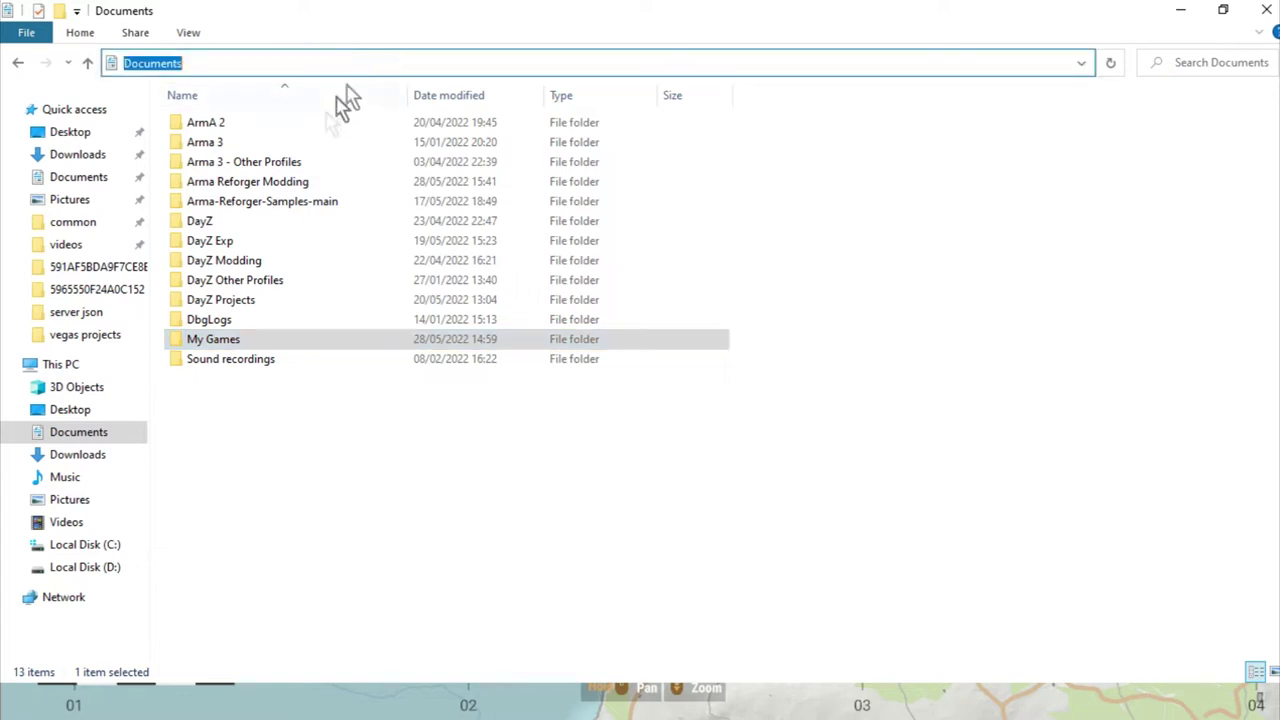
{"action": "double_click", "coordinate": [228, 340]}
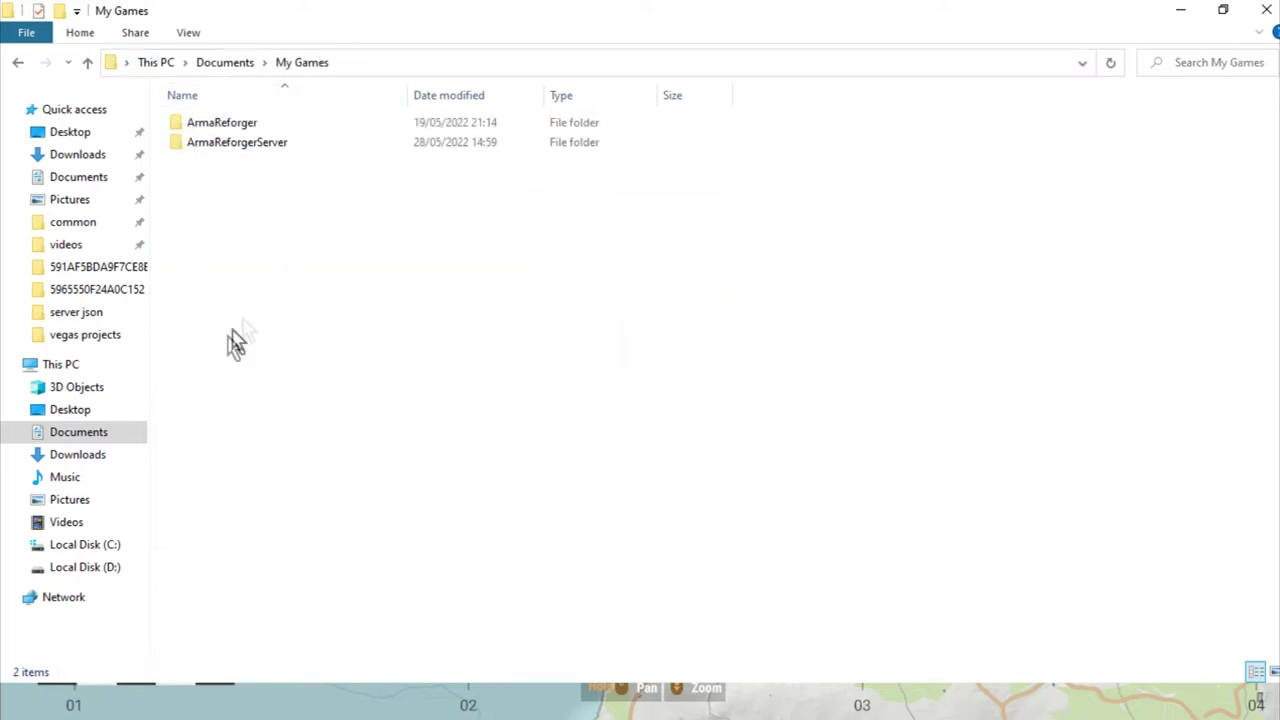
{"action": "left_click", "coordinate": [410, 62]}
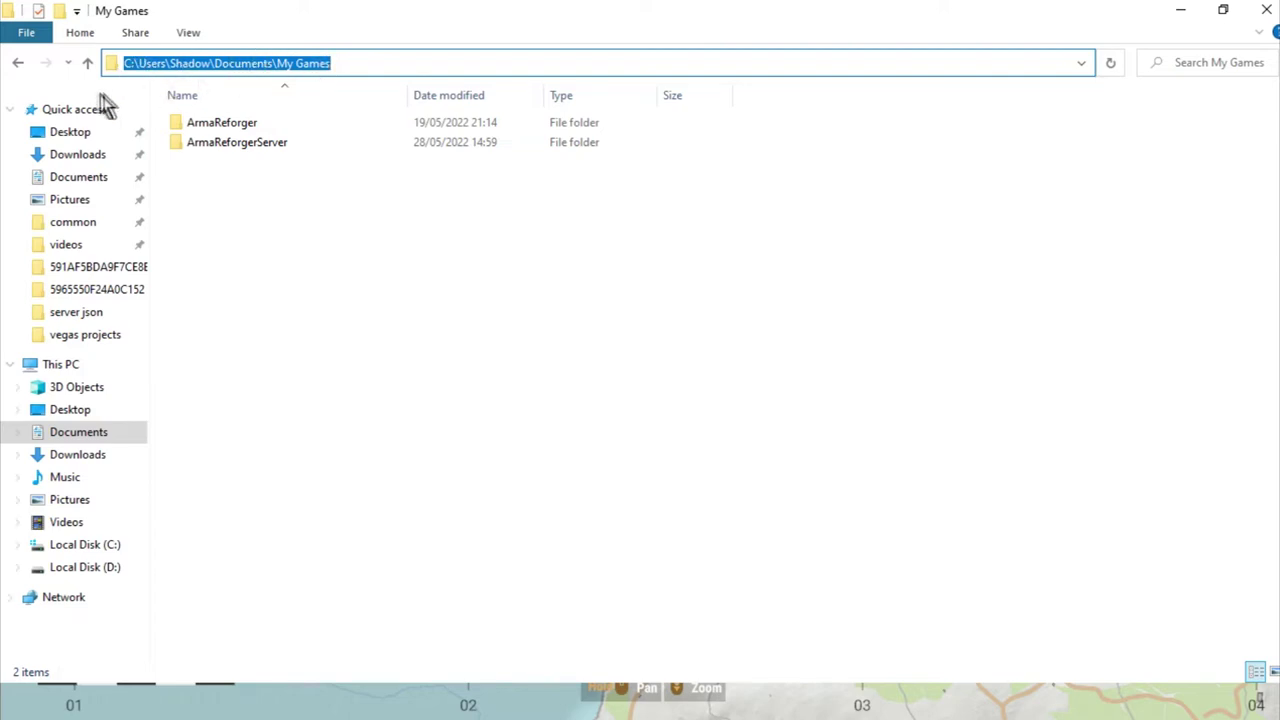
{"action": "left_click", "coordinate": [86, 63]}
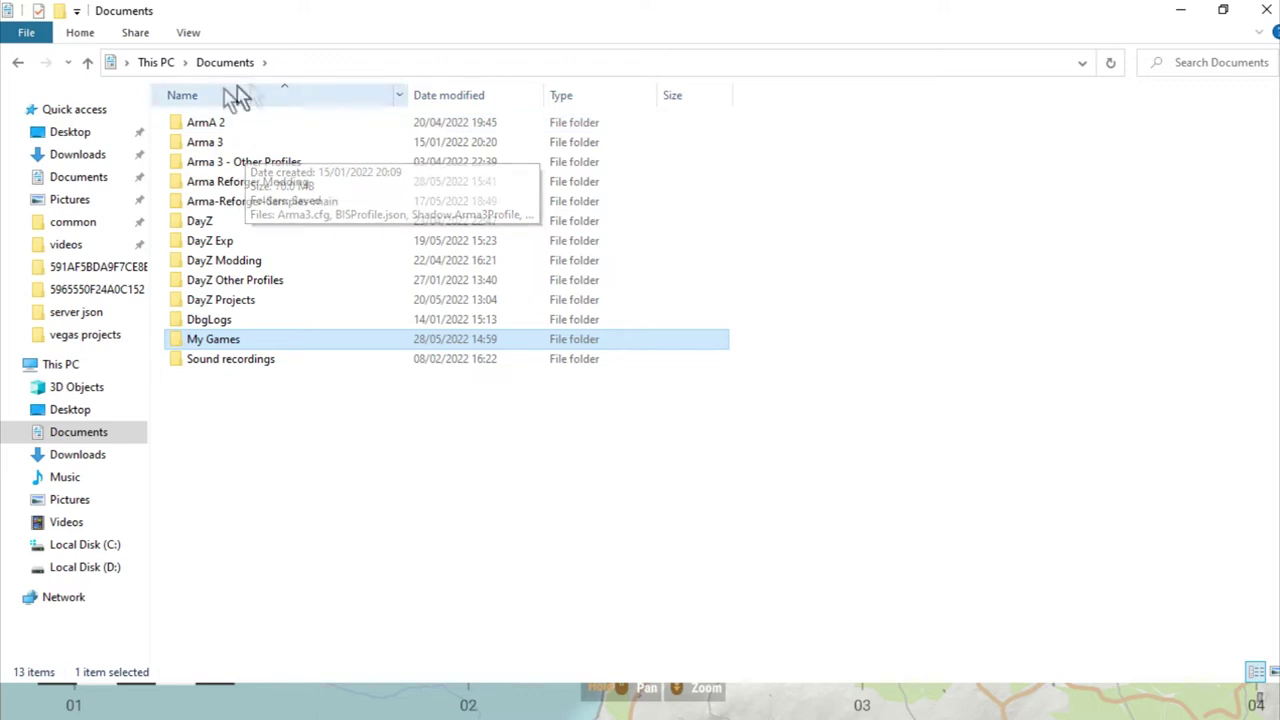
Open My Games > ArmaReforger > addons > 591AF5BDA9F7CE8B, cancelling an accidental folder rename
{"action": "left_click", "coordinate": [358, 62]}
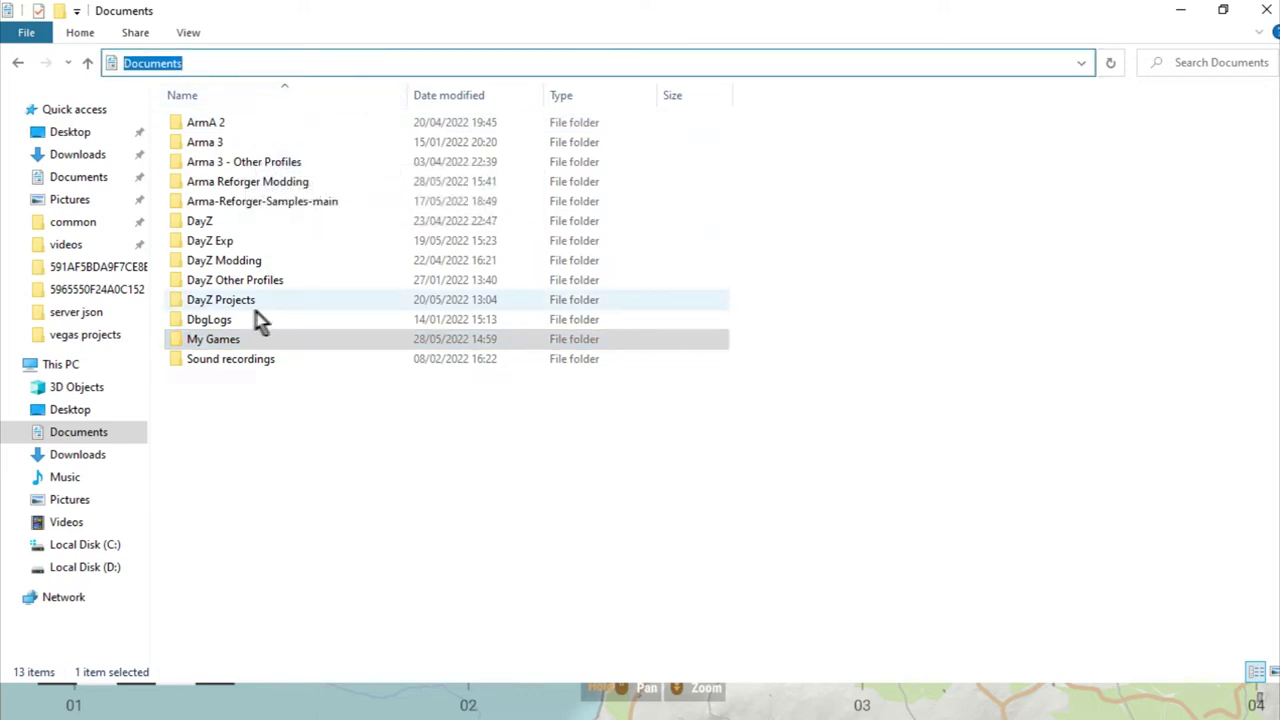
{"action": "double_click", "coordinate": [216, 341]}
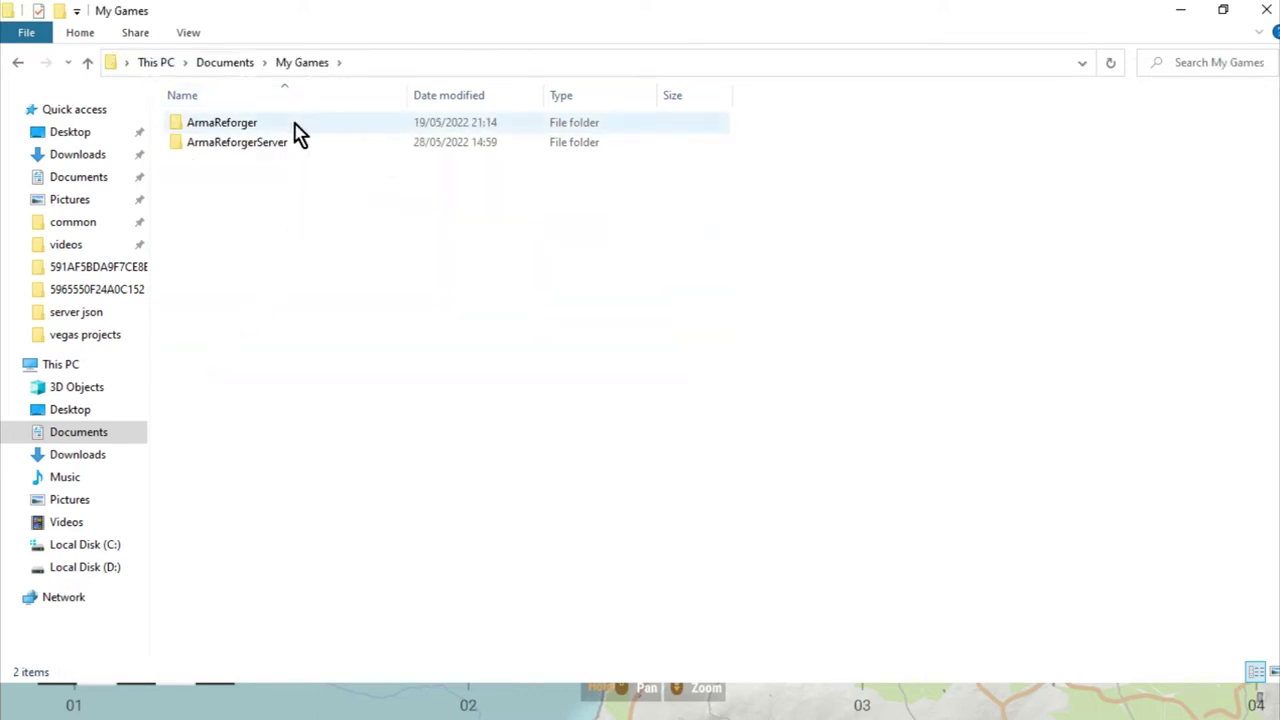
{"action": "double_click", "coordinate": [297, 126]}
{"action": "left_click", "coordinate": [505, 68]}
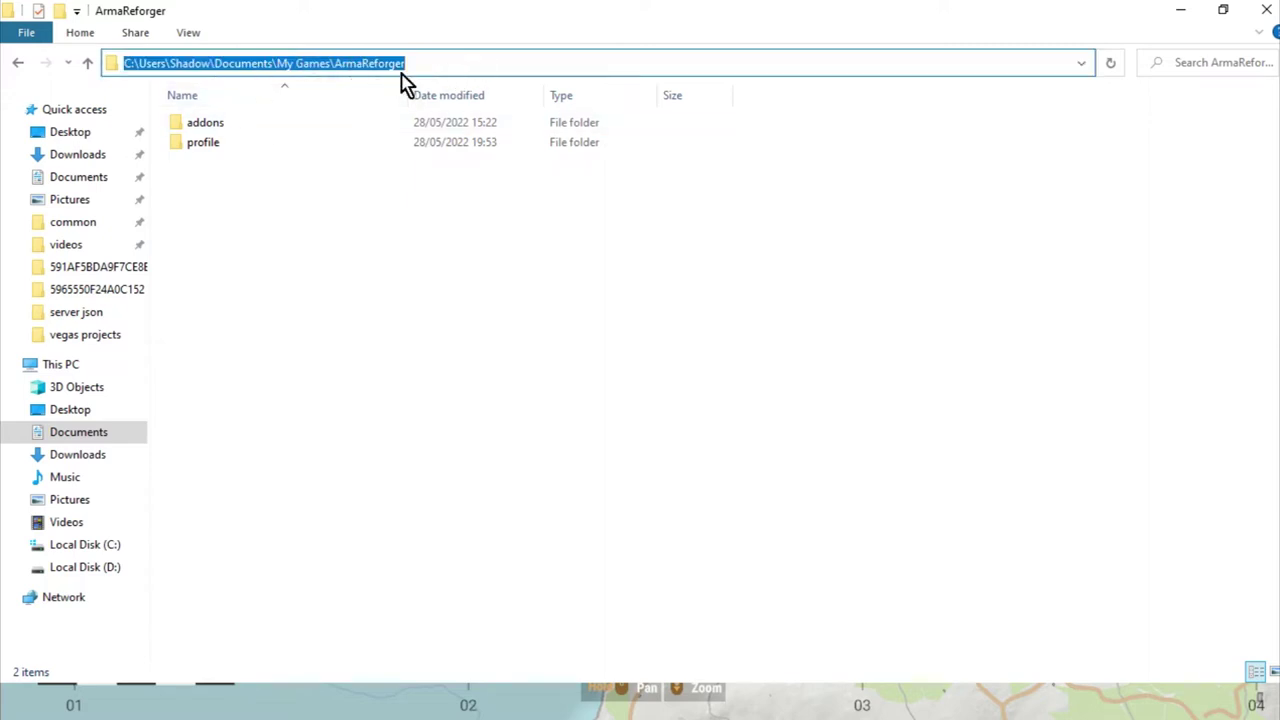
{"action": "double_click", "coordinate": [217, 128]}
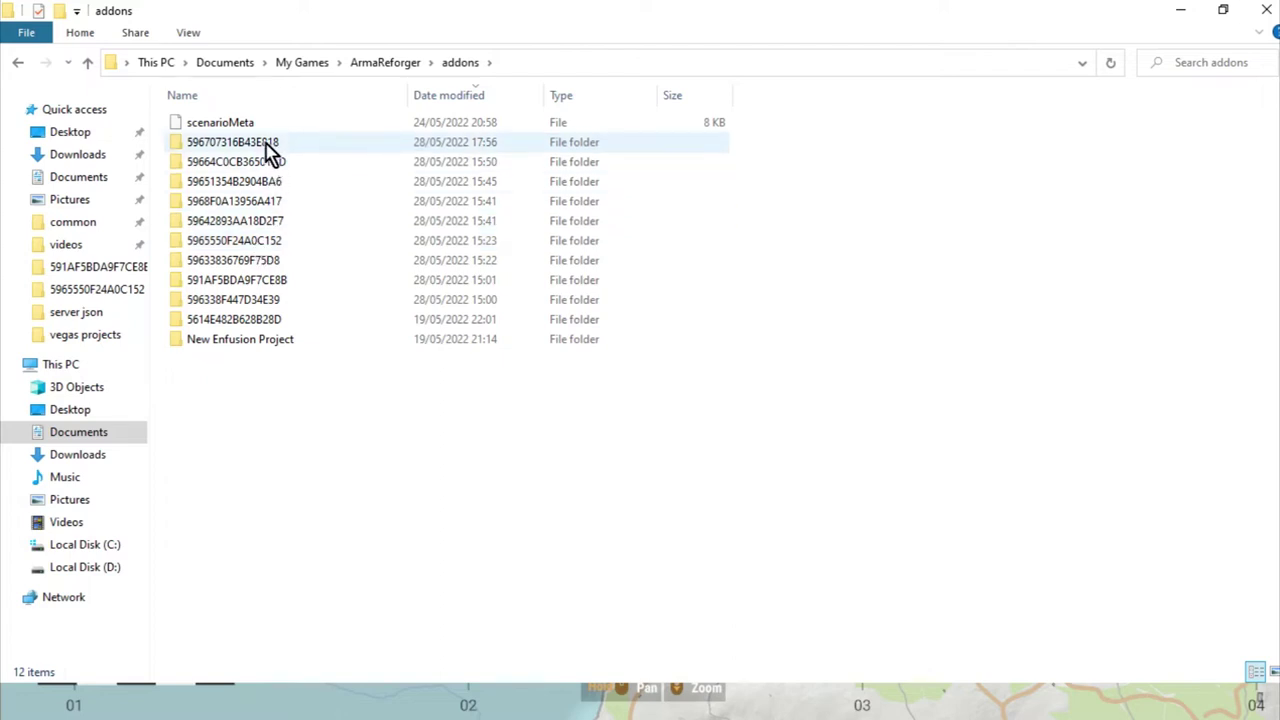
{"action": "left_click", "coordinate": [250, 289]}
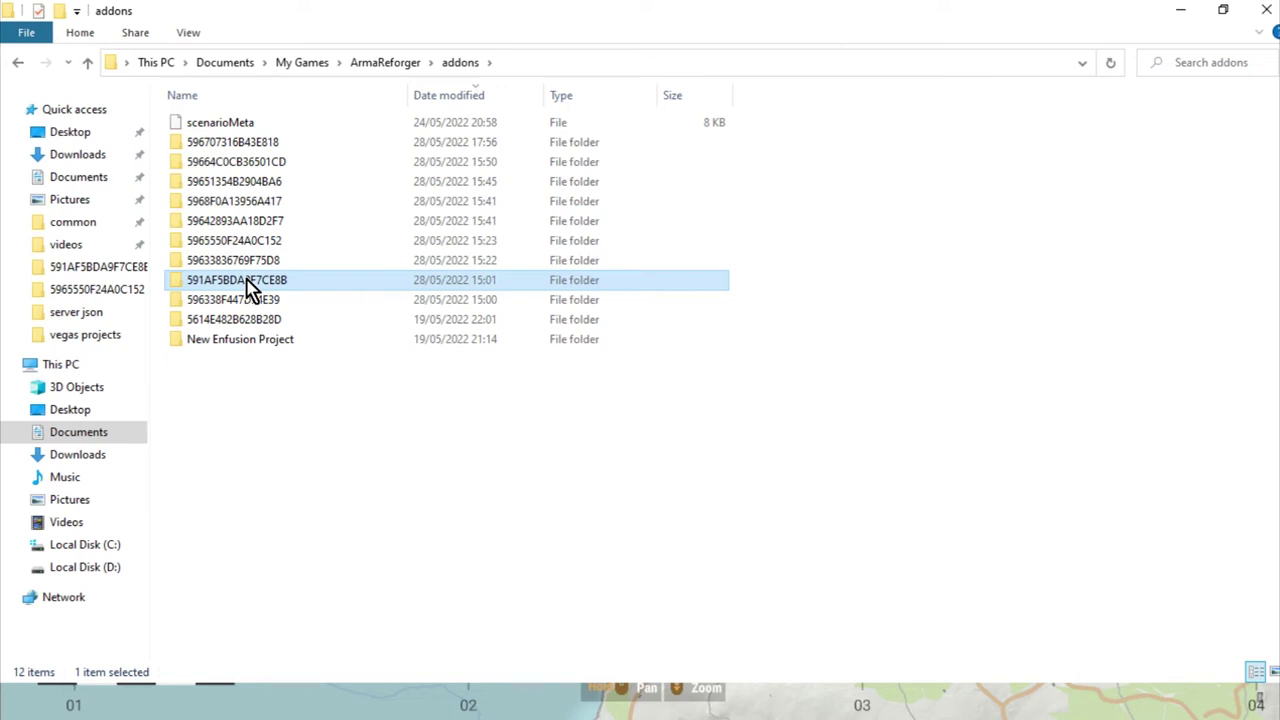
{"action": "left_click", "coordinate": [250, 289]}
{"action": "left_click", "coordinate": [337, 320]}
{"action": "double_click", "coordinate": [243, 286]}
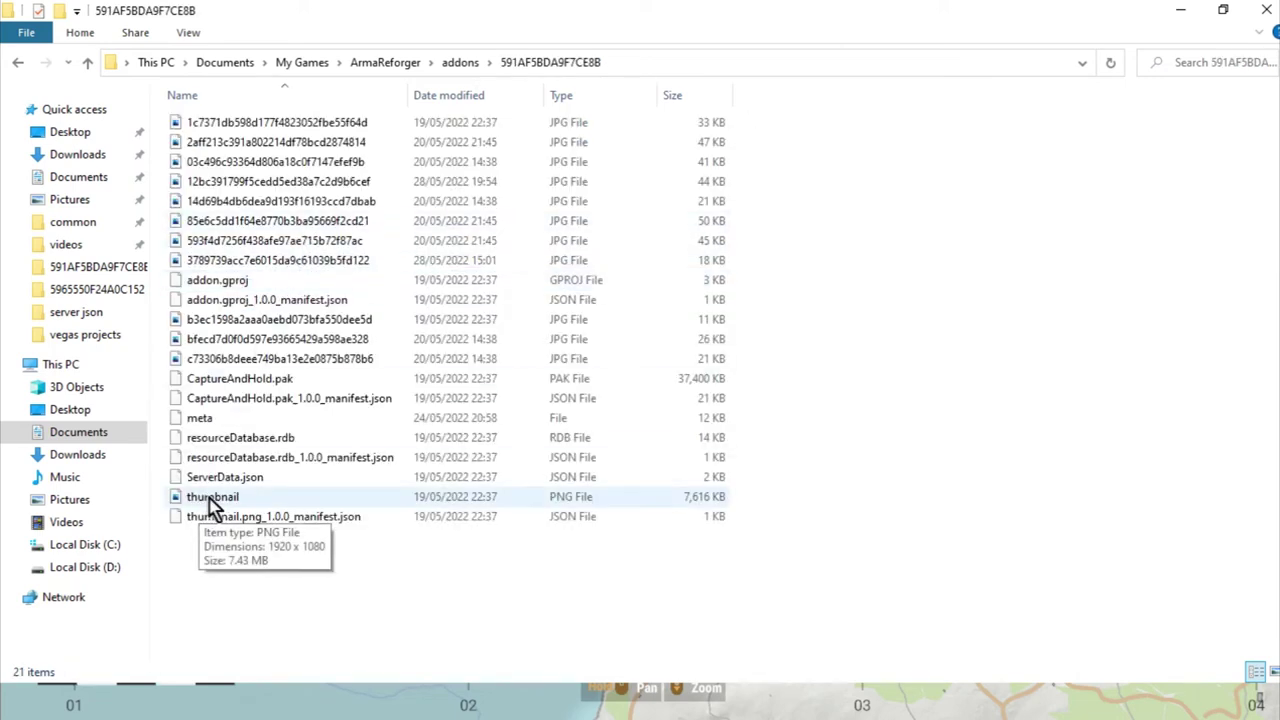
{"action": "double_click", "coordinate": [215, 500]}
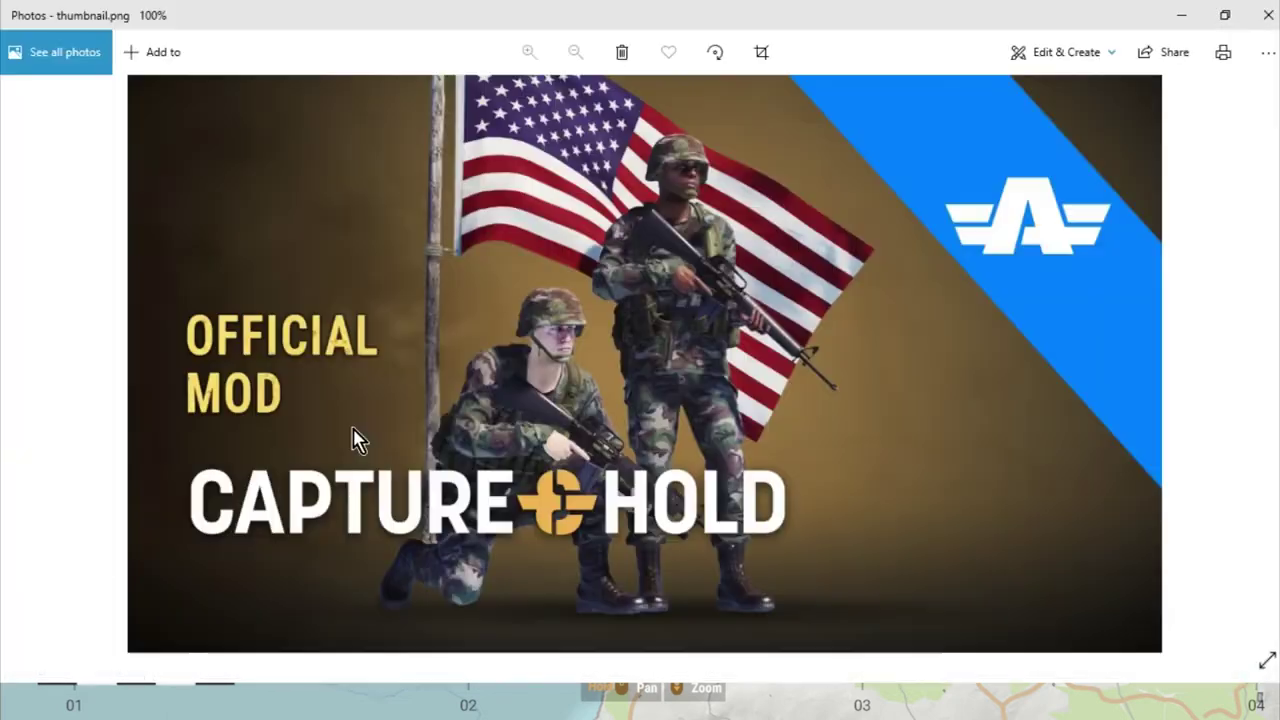
{"action": "left_click", "coordinate": [1262, 18]}
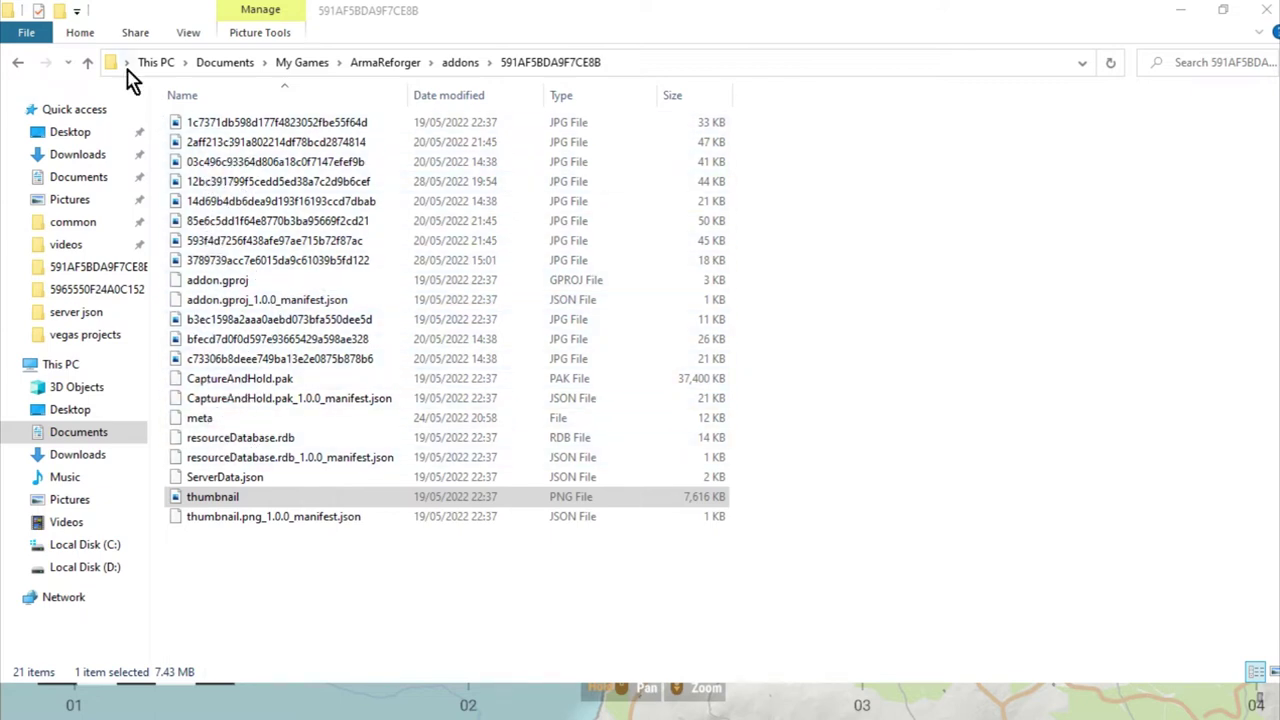
Copy the folder name 591AF5BDA9F7CE8B from its rename field without renaming it, then return to Notepad++
{"action": "left_click", "coordinate": [87, 62]}
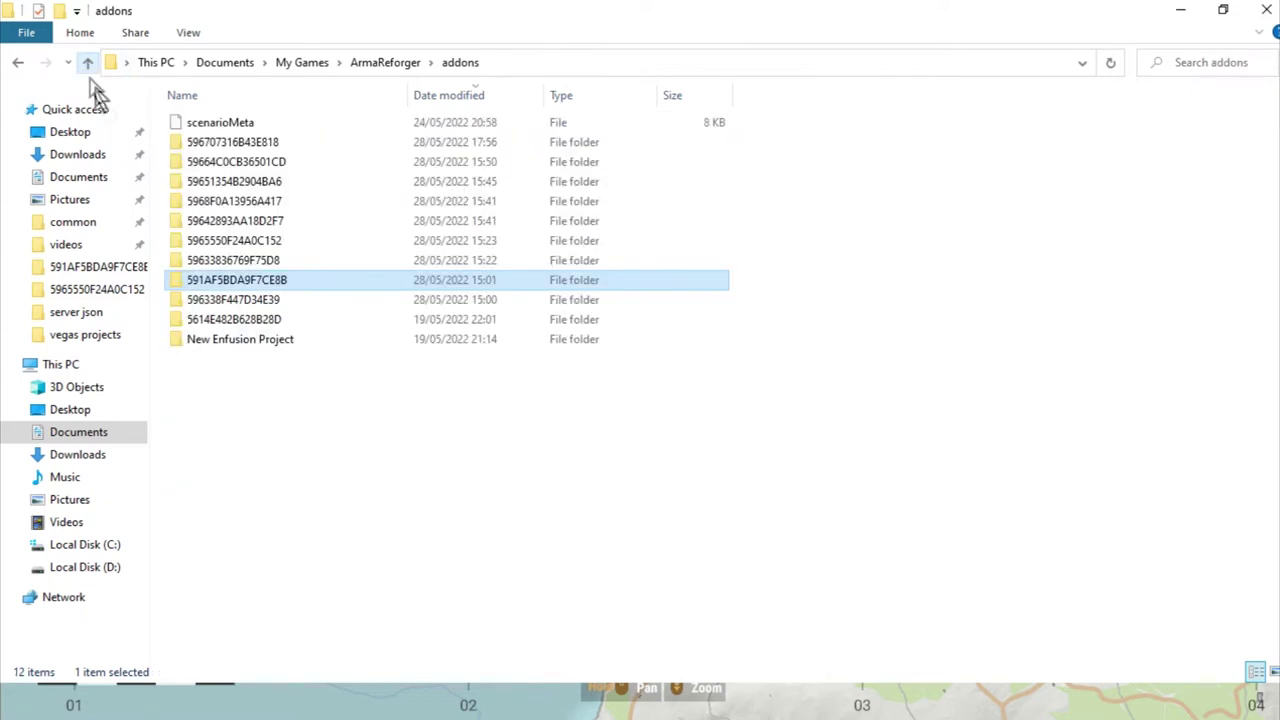
{"action": "left_click", "coordinate": [281, 287]}
{"action": "right_click", "coordinate": [257, 290]}
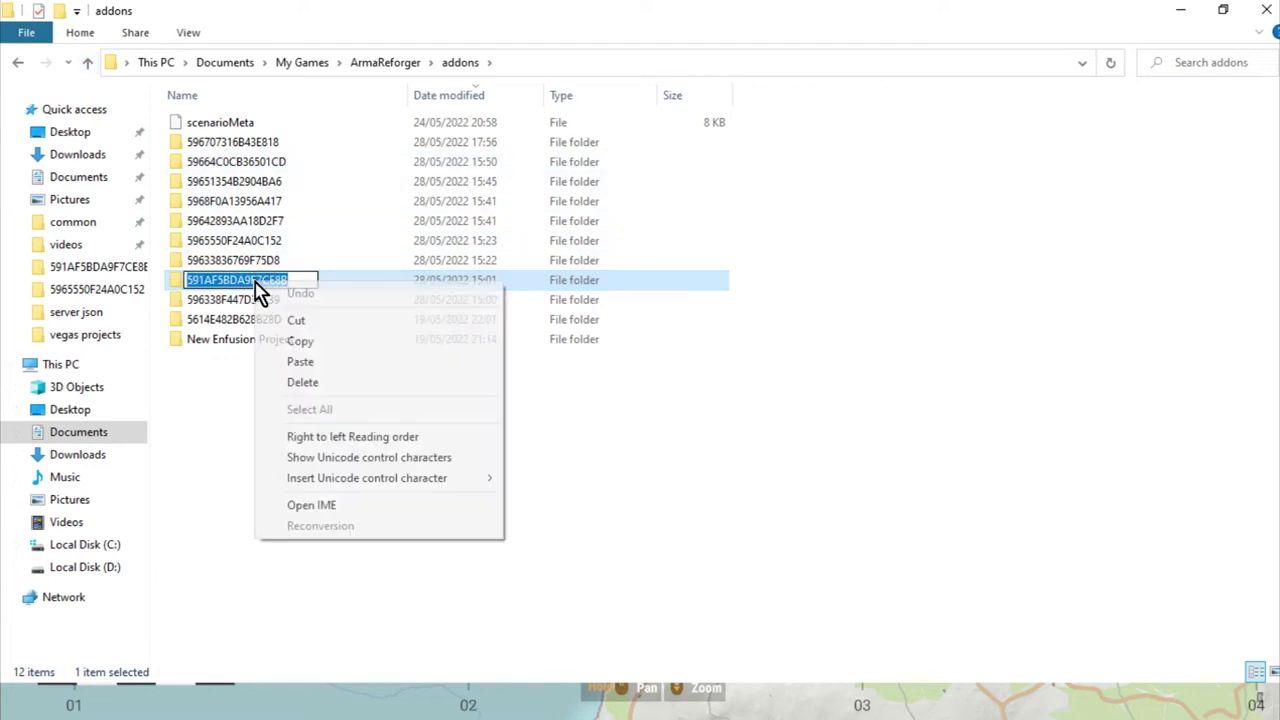
{"action": "left_click", "coordinate": [296, 341]}
{"action": "left_click", "coordinate": [300, 360]}
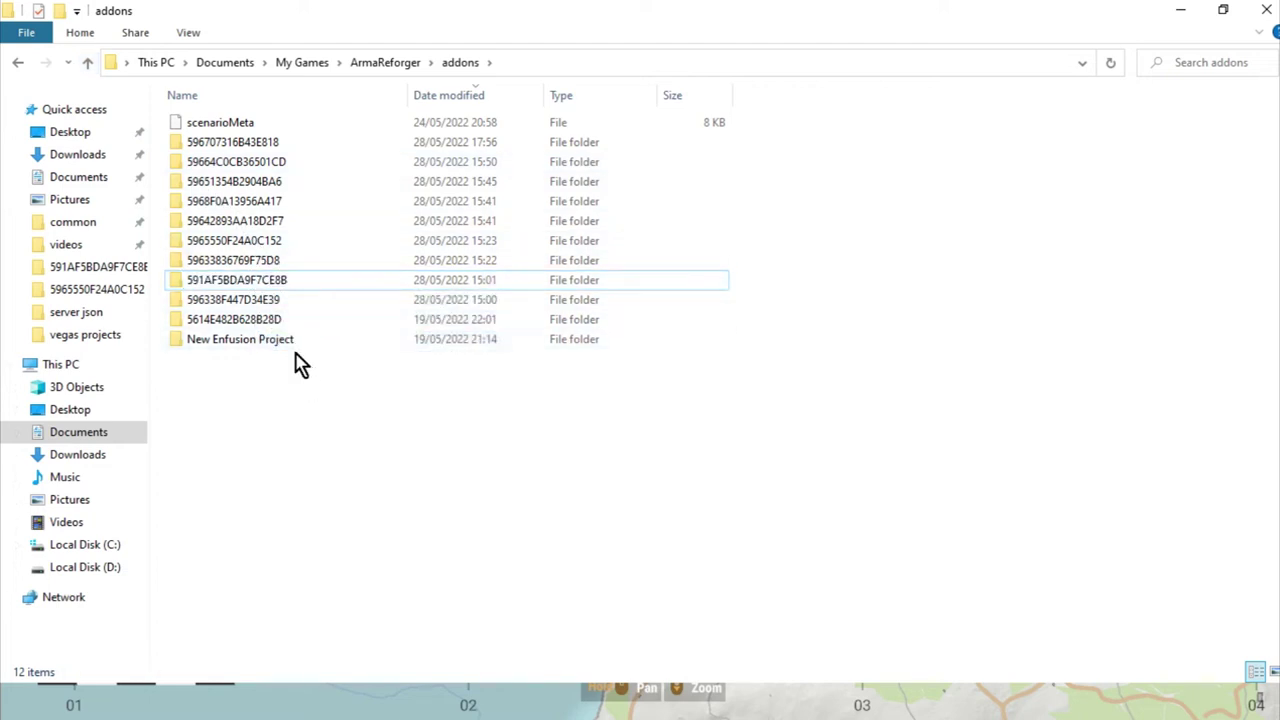
{"action": "left_click", "coordinate": [282, 285]}
{"action": "key", "text": "alt+Tab"}
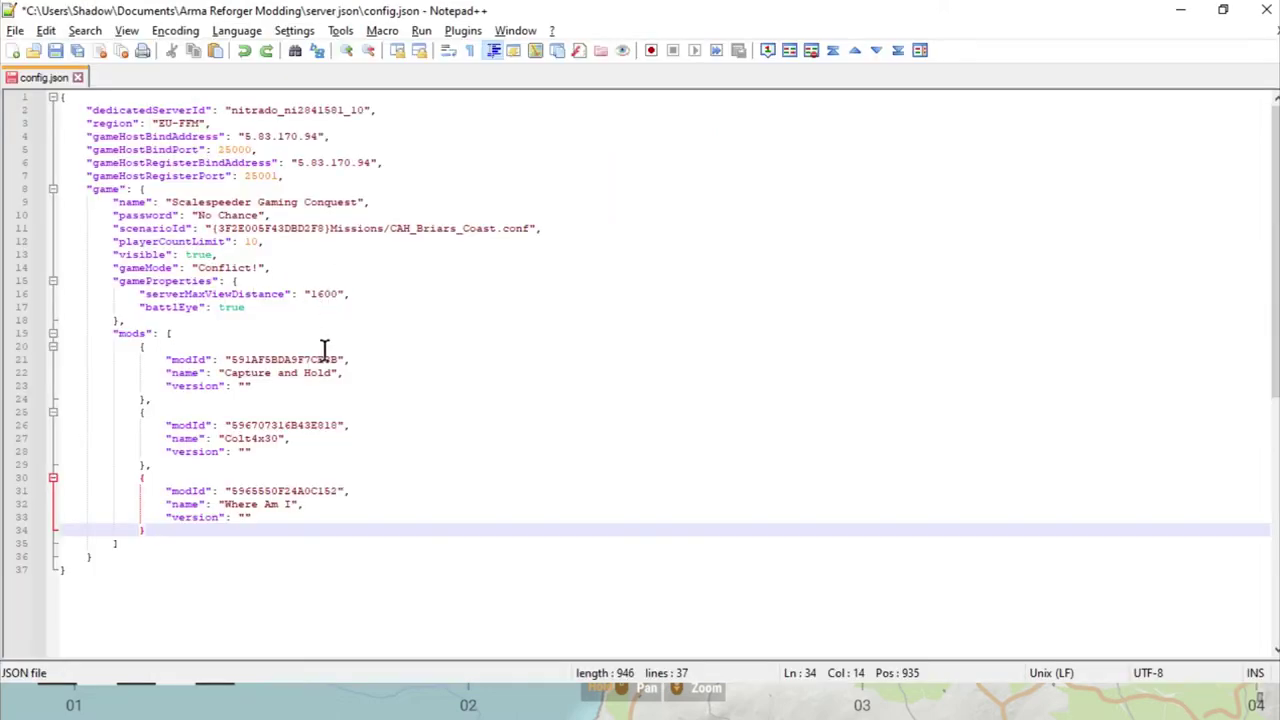
{"action": "left_click_drag", "start_coordinate": [337, 358], "coordinate": [228, 362]}
{"action": "right_click", "coordinate": [240, 367]}
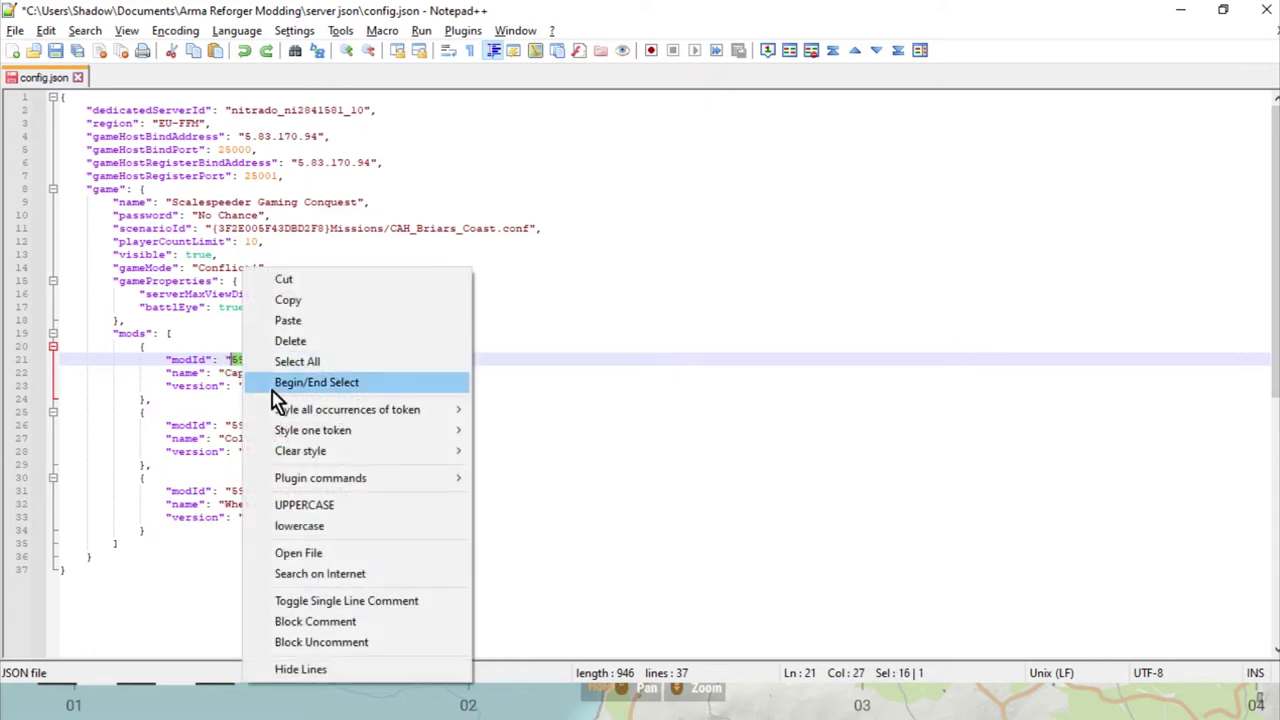
{"action": "left_click", "coordinate": [562, 281]}
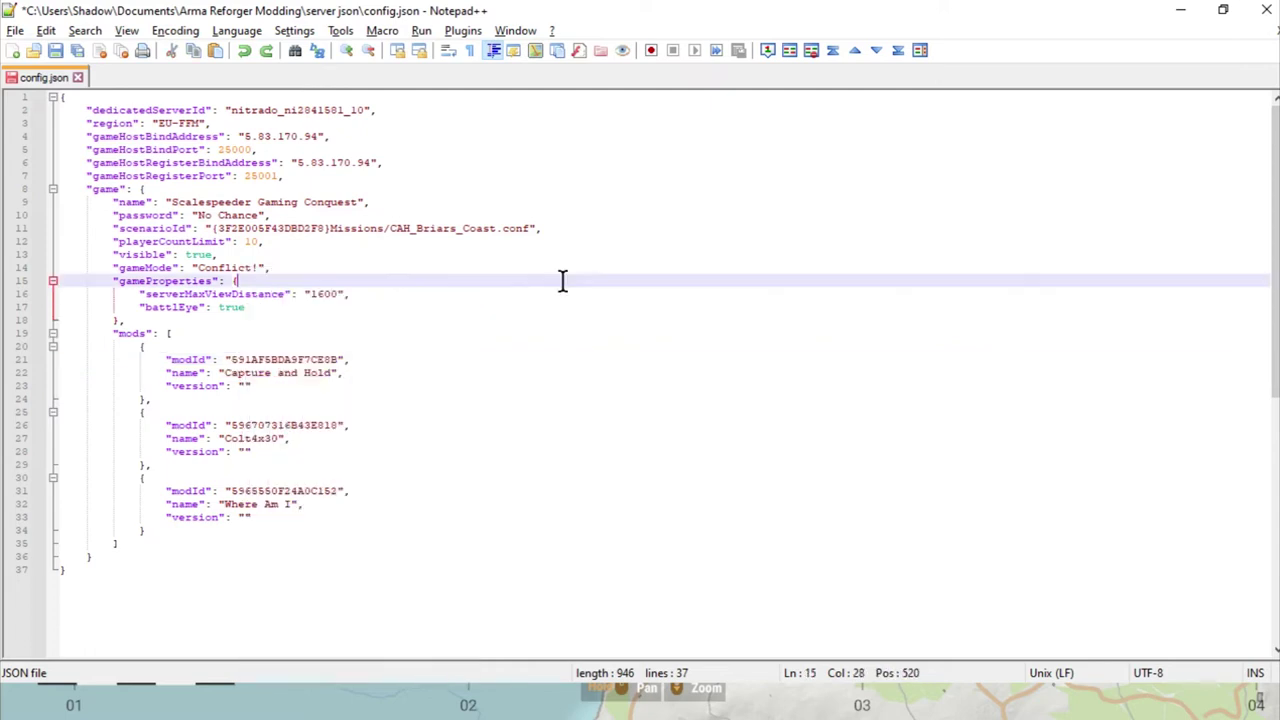
{"action": "left_click", "coordinate": [368, 360]}
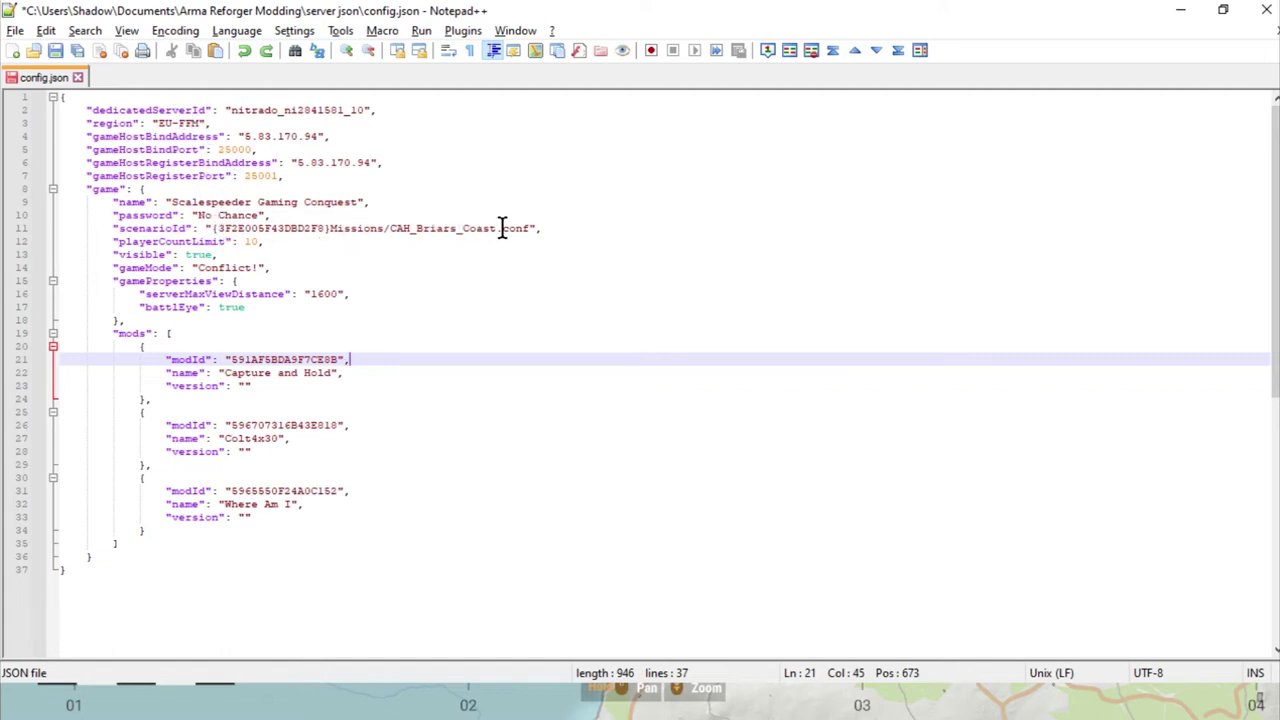
{"action": "left_click", "coordinate": [257, 383]}
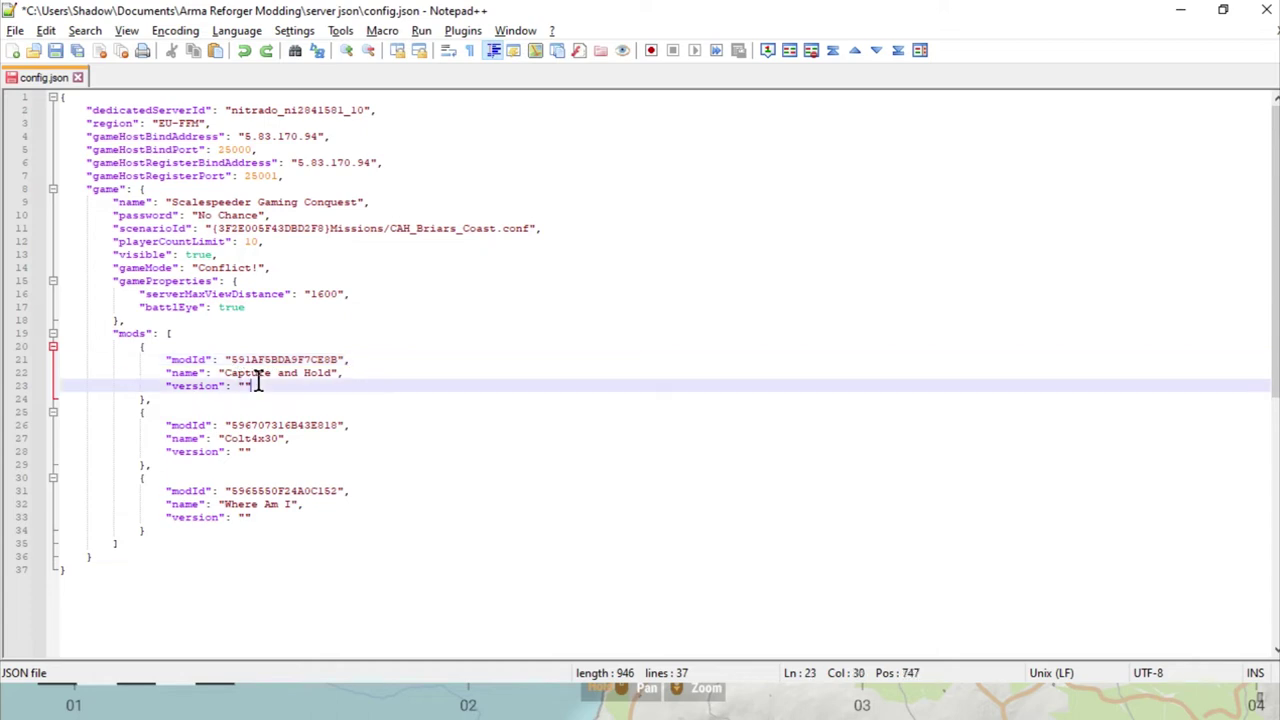
{"action": "left_click", "coordinate": [259, 452]}
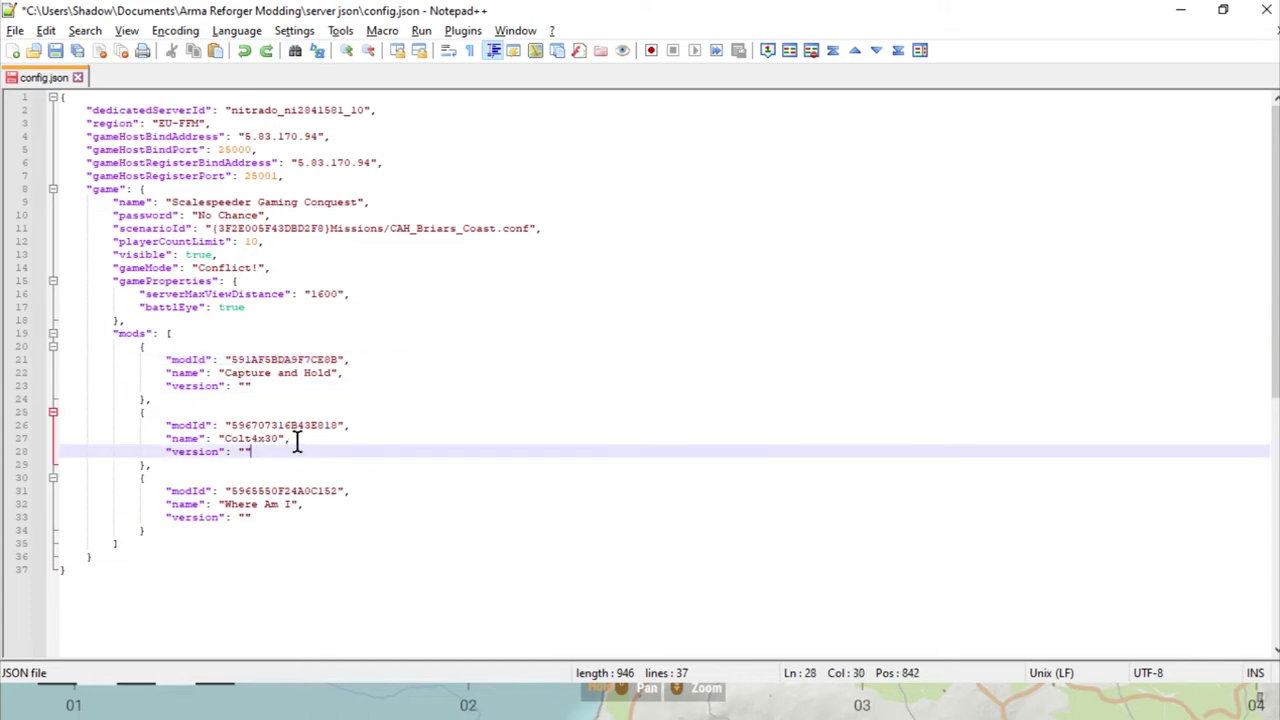
{"action": "left_click", "coordinate": [297, 441]}
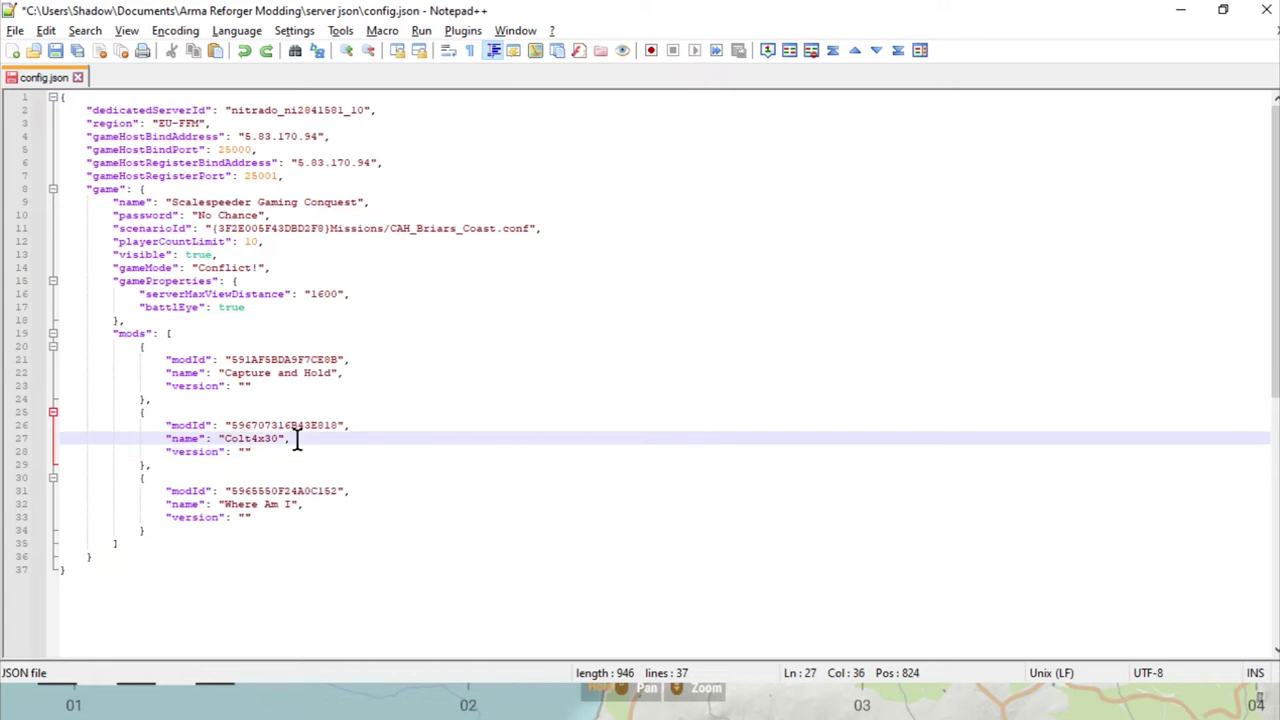
{"action": "left_click", "coordinate": [282, 518]}
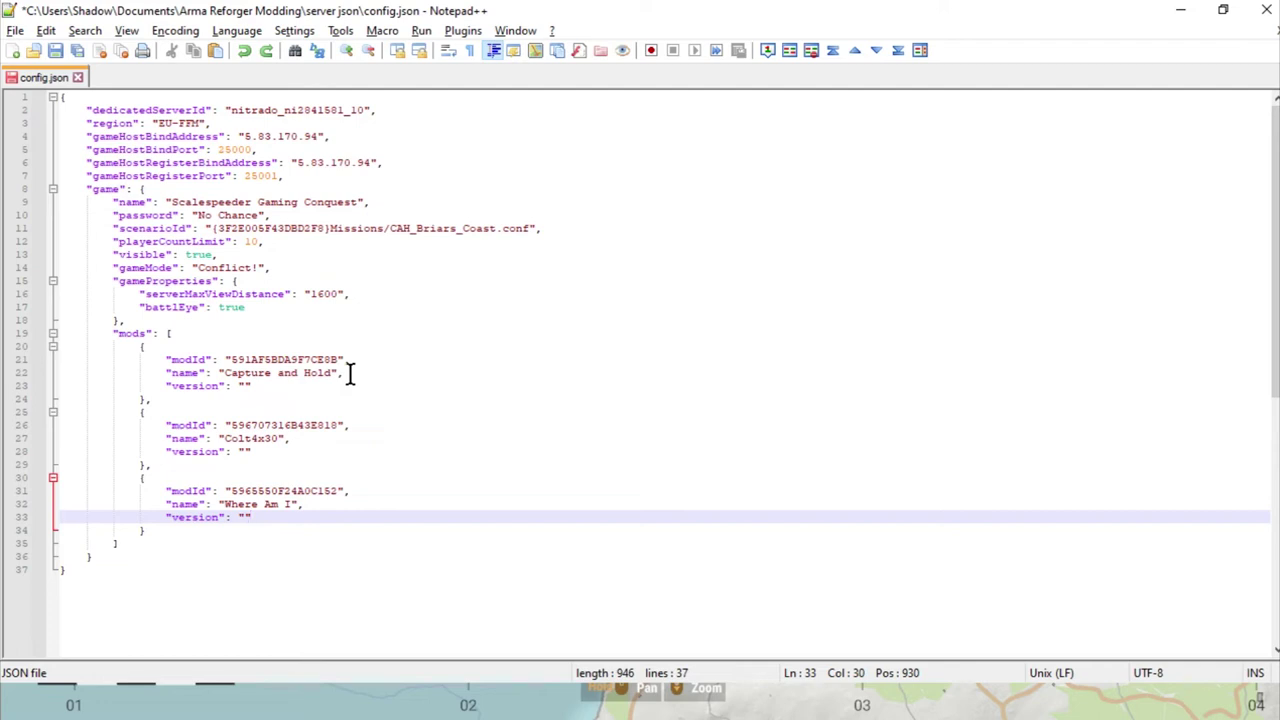
Copy {ECC61978EDCC2B5A}Missions/23_Campaign.conf from the wiki's Startup Parameters listScenarios example
{"action": "key", "text": "alt+Tab"}
{"action": "key", "text": "Tab"}
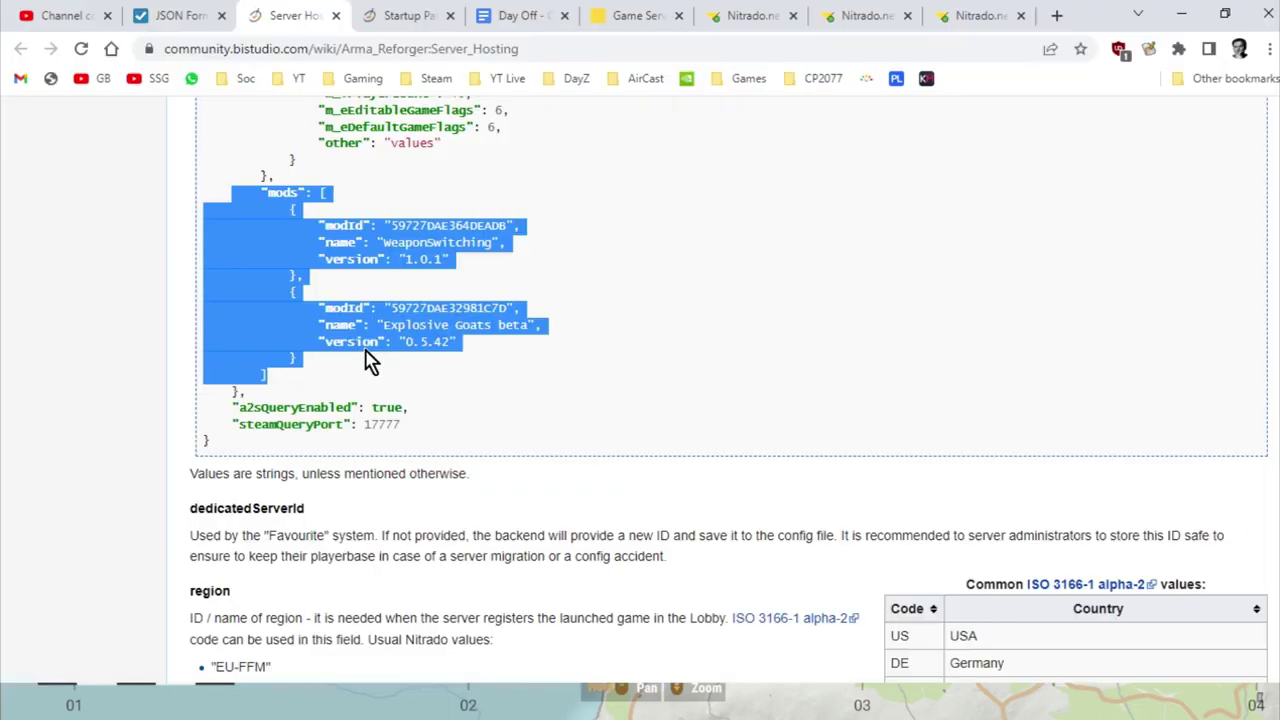
{"action": "left_click", "coordinate": [414, 18]}
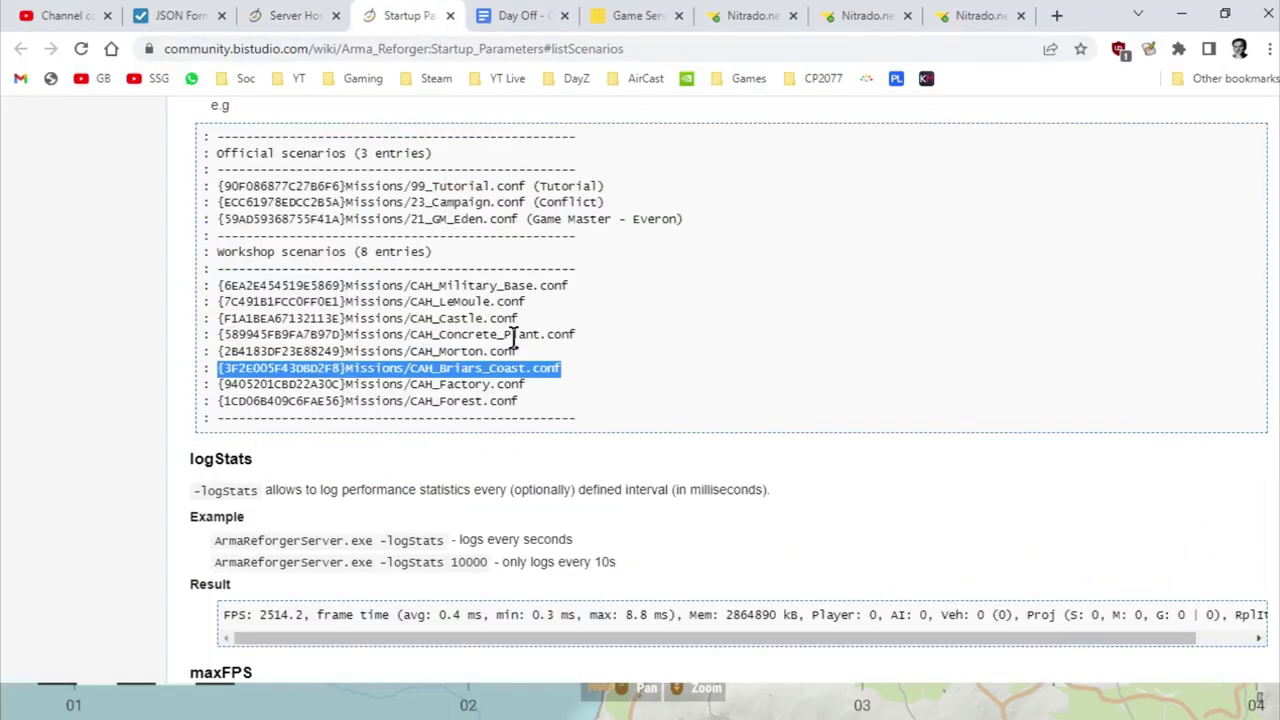
{"action": "scroll", "coordinate": [513, 336], "scroll_direction": "up", "scroll_amount": 1}
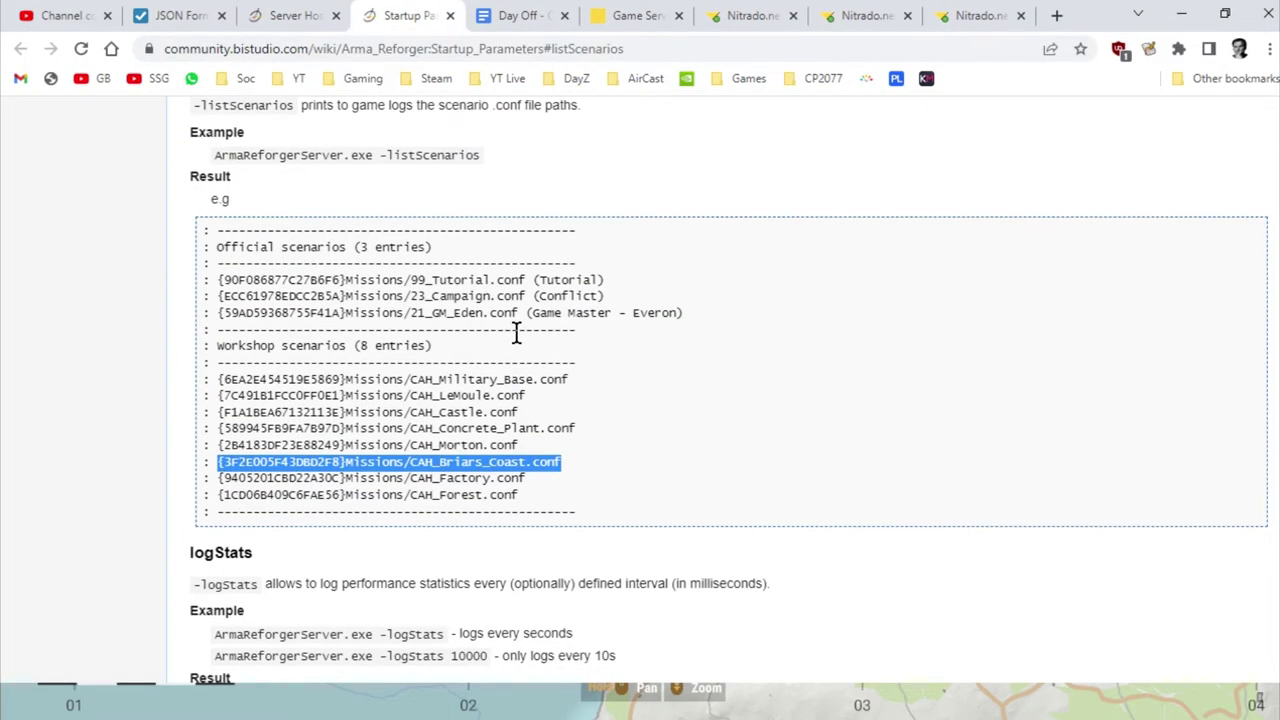
{"action": "scroll", "coordinate": [516, 334], "scroll_direction": "up", "scroll_amount": 1}
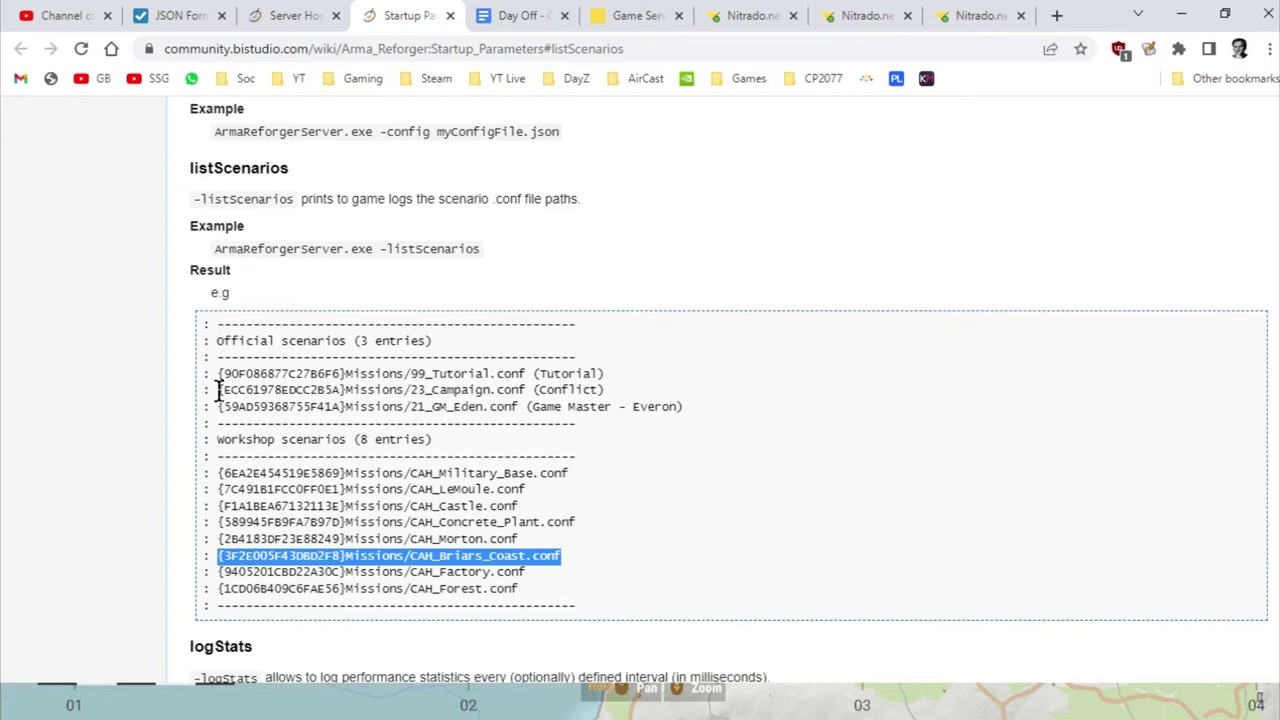
{"action": "left_click_drag", "start_coordinate": [218, 390], "coordinate": [526, 384]}
{"action": "right_click", "coordinate": [515, 385]}
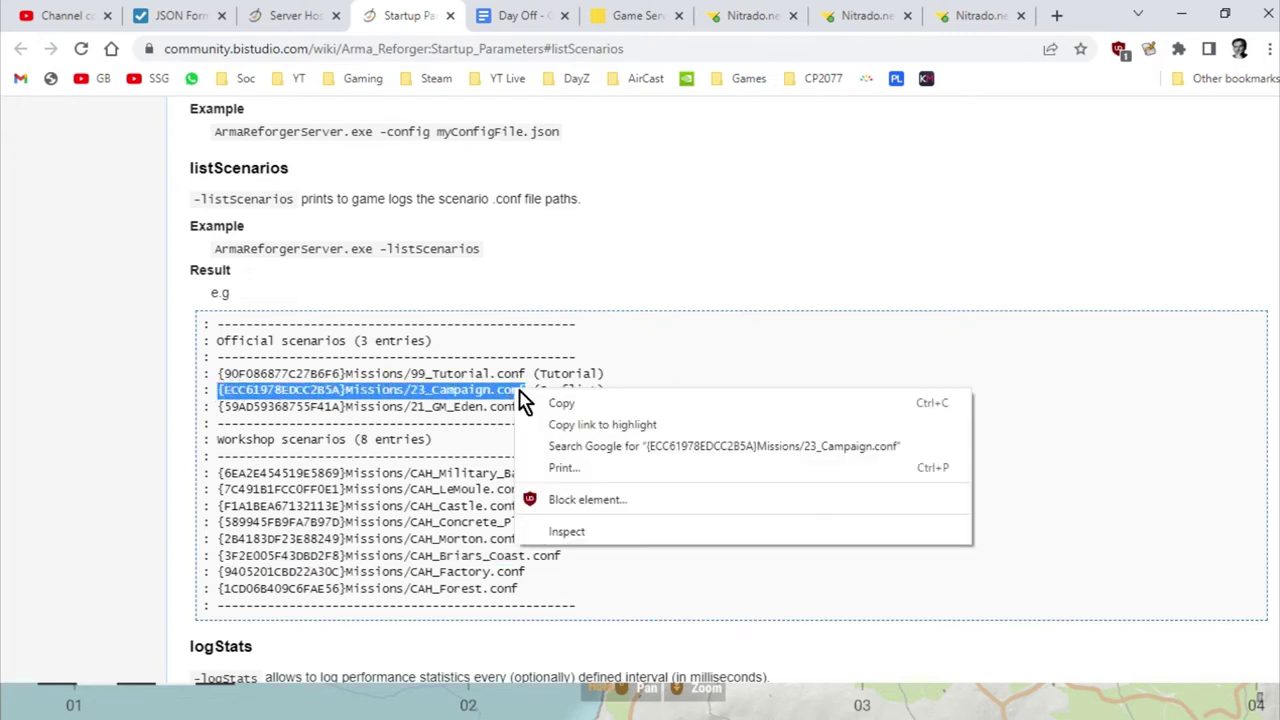
{"action": "left_click", "coordinate": [558, 401]}
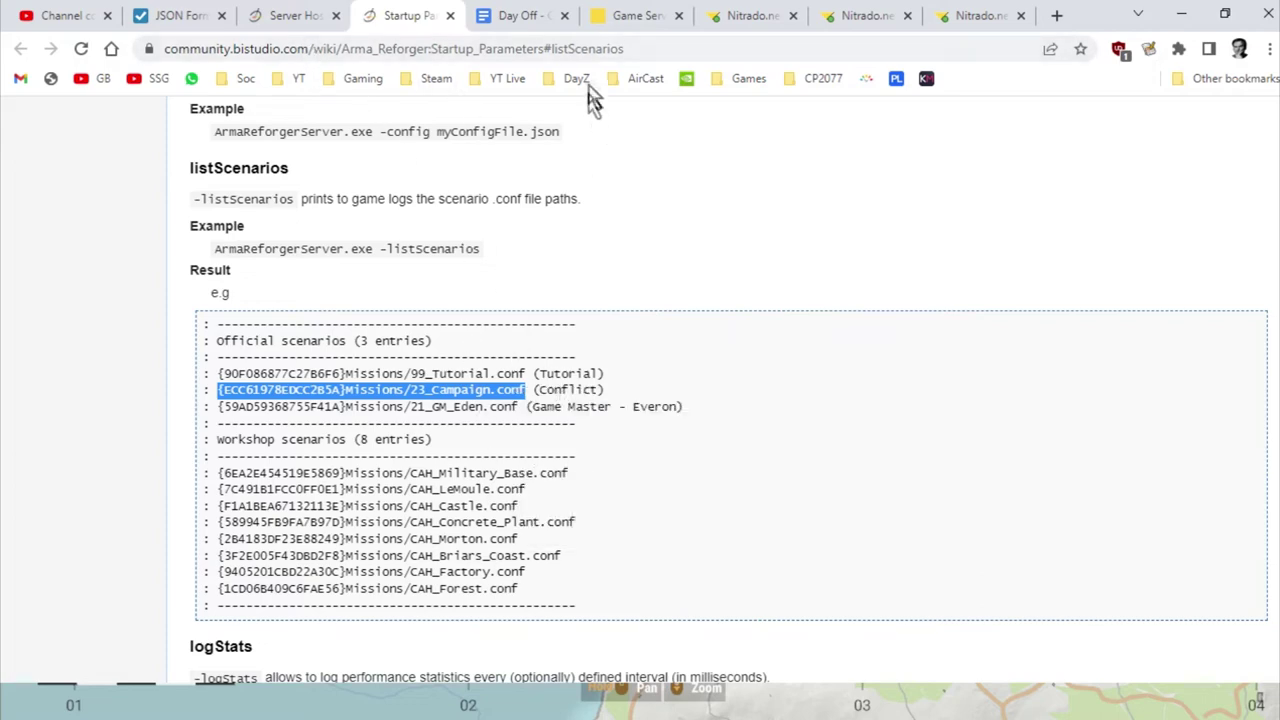
{"action": "key", "text": "alt+Tab"}
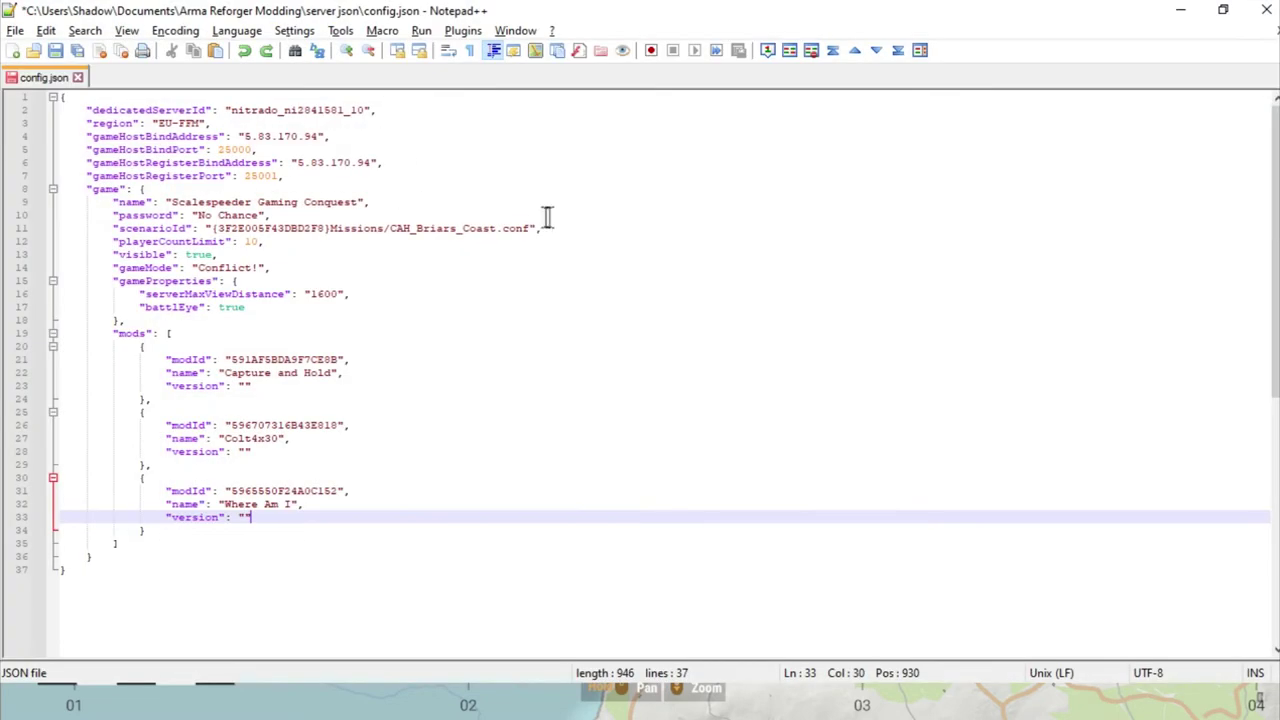
Paste the Conflict path as the scenarioId value and delete the Capture and Hold mod entry
{"action": "left_click_drag", "start_coordinate": [530, 228], "coordinate": [215, 228]}
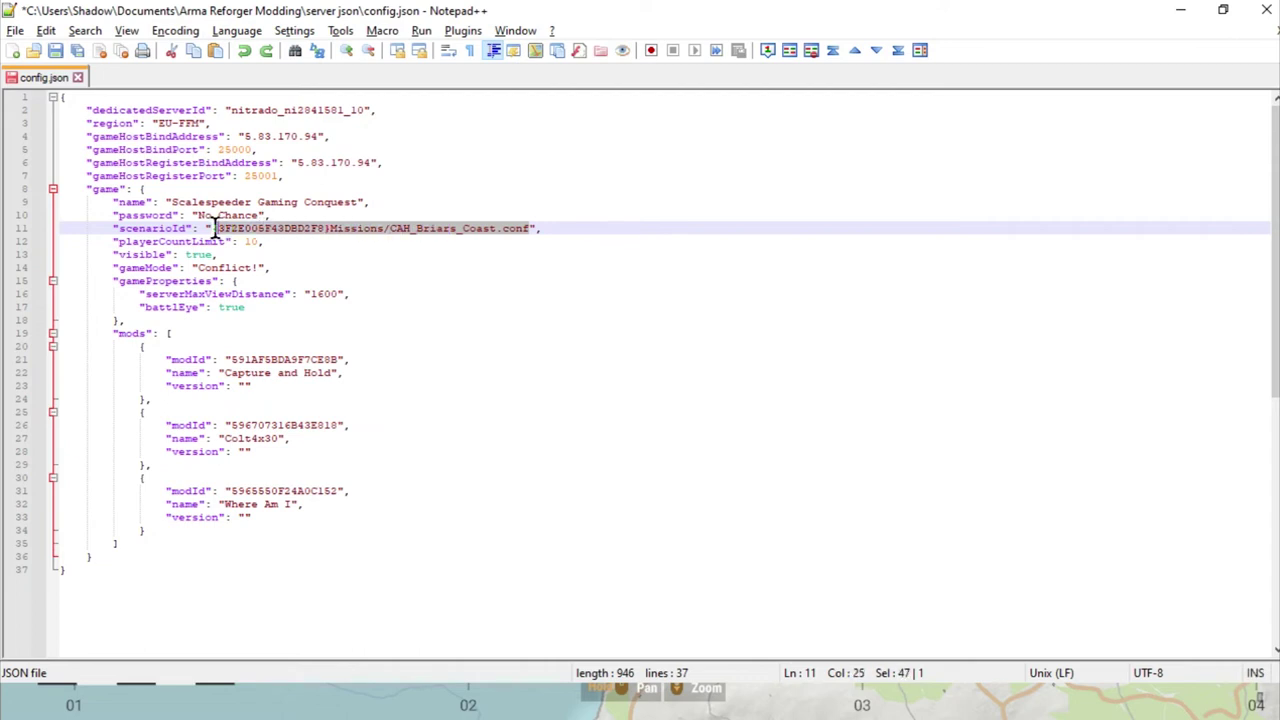
{"action": "right_click", "coordinate": [234, 228]}
{"action": "left_click", "coordinate": [284, 282]}
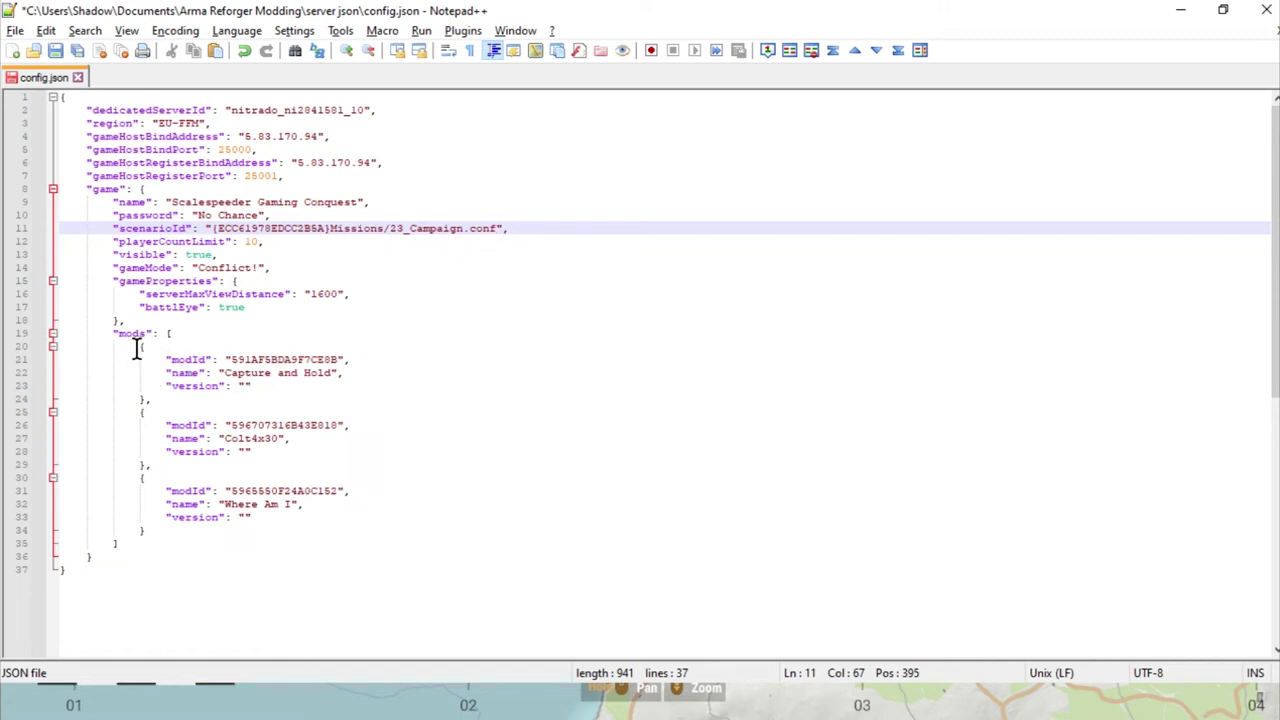
{"action": "left_click_drag", "start_coordinate": [136, 348], "coordinate": [203, 393]}
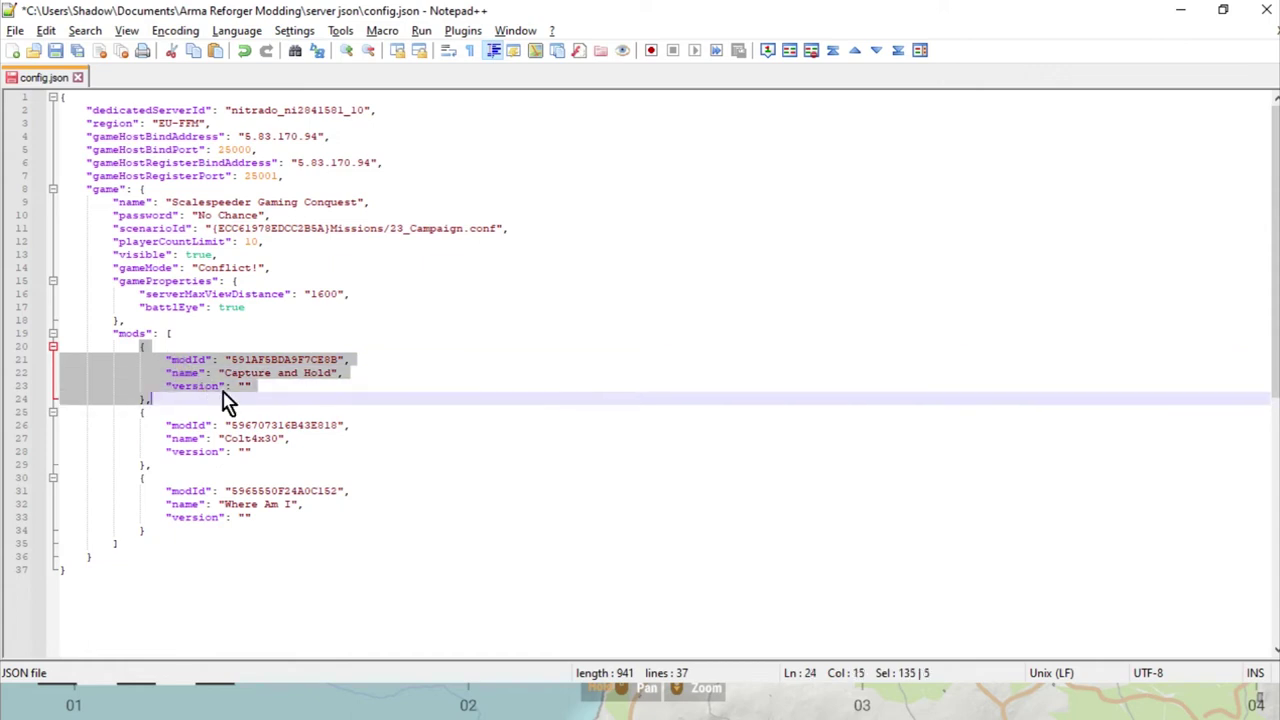
{"action": "key", "text": "Delete"}
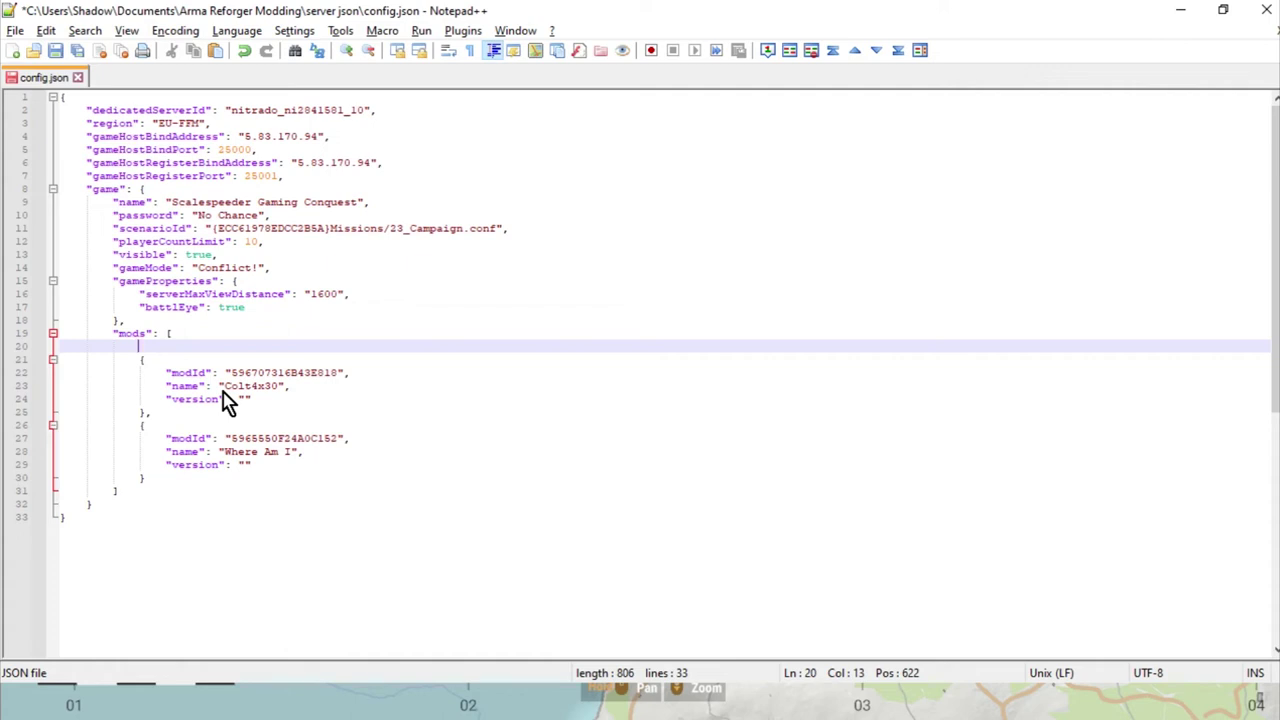
{"action": "key", "text": "BackSpace"}
{"action": "key", "text": "BackSpace"}
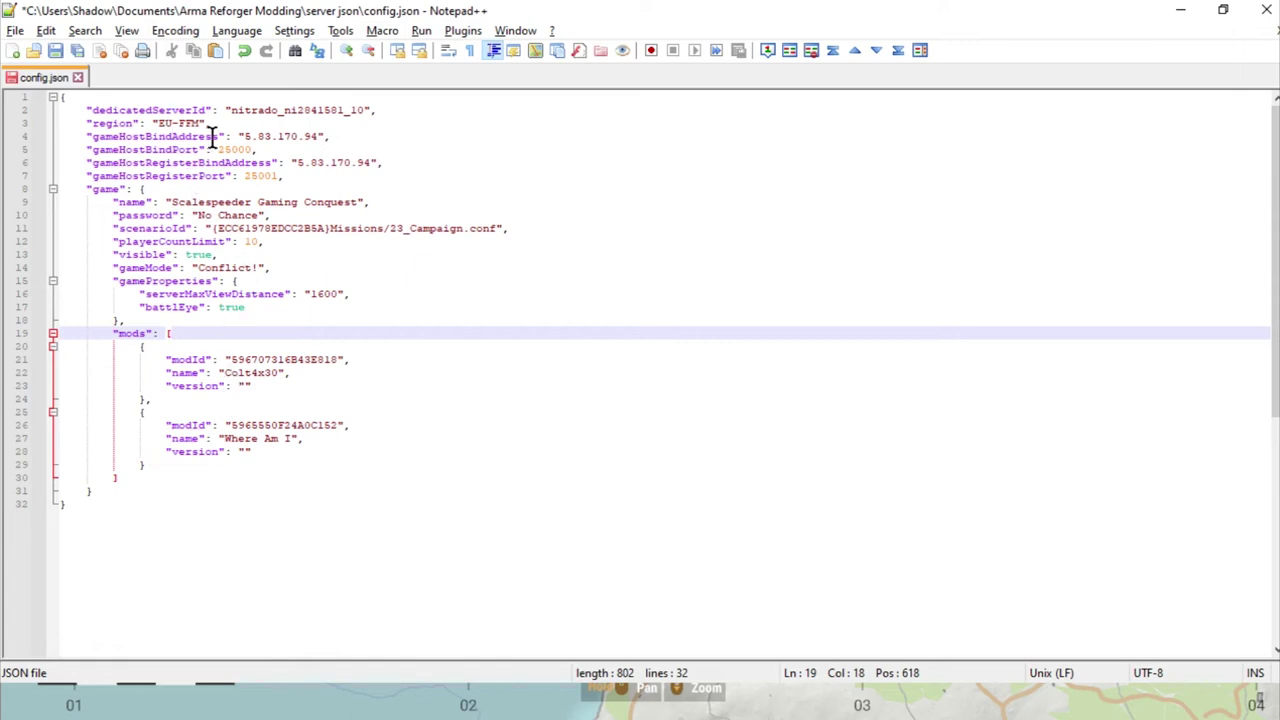
Bring up the JSON Formatter & Validator page, then the Nitrado server file browser
{"action": "key", "text": "alt+Tab"}
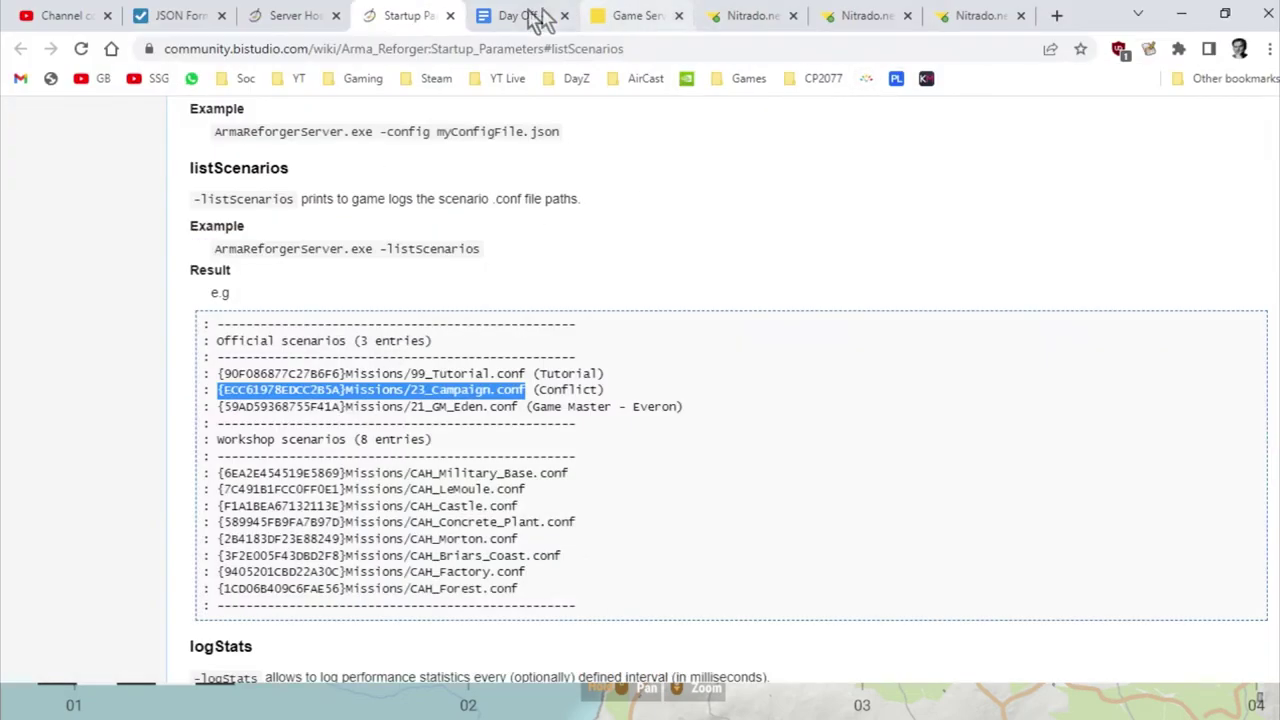
{"action": "left_click", "coordinate": [178, 18]}
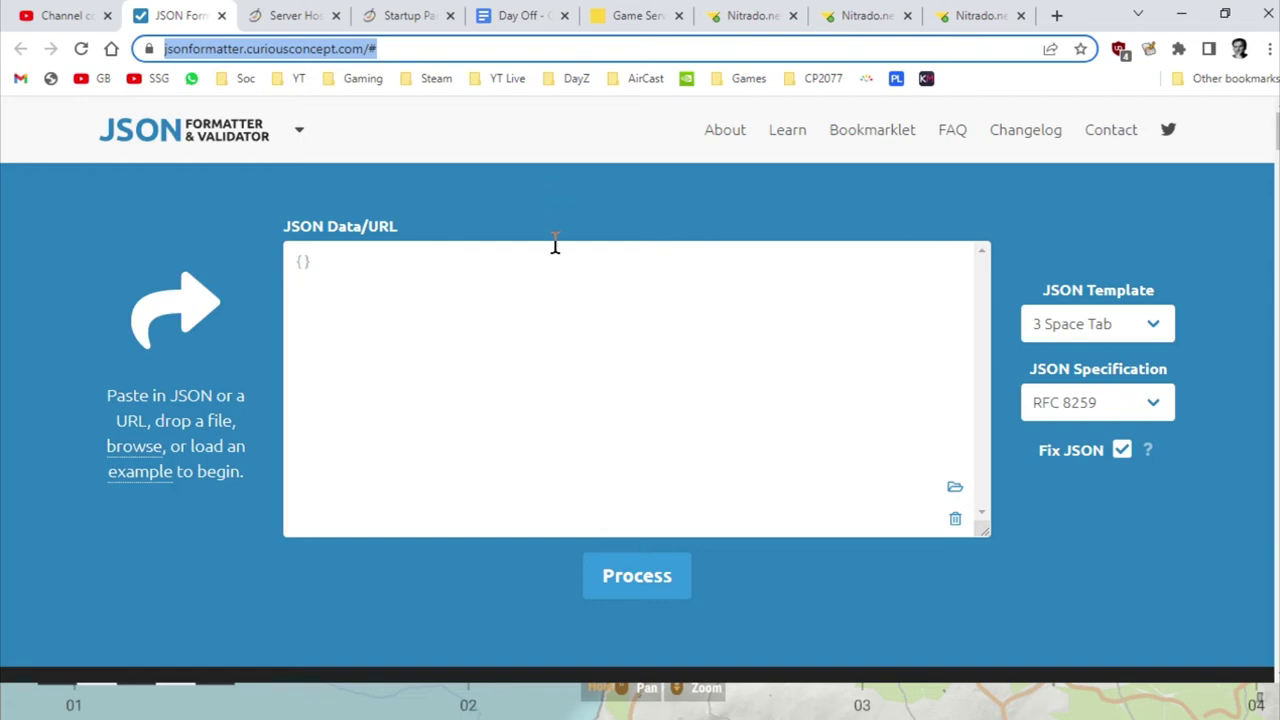
{"action": "key", "text": "alt+Tab"}
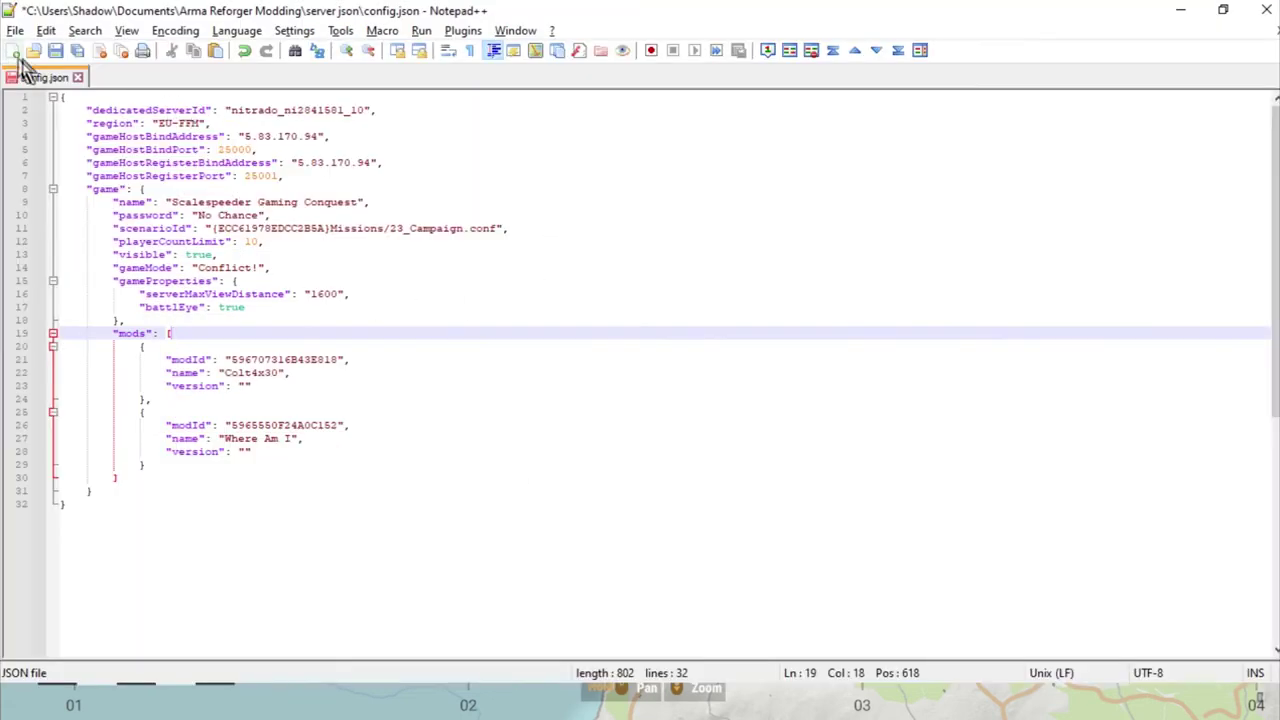
{"action": "key", "text": "alt+Tab"}
{"action": "key", "text": "alt+Tab"}
{"action": "key", "text": "alt+Tab"}
{"action": "key", "text": "alt+Tab"}
{"action": "key", "text": "alt+Tab"}
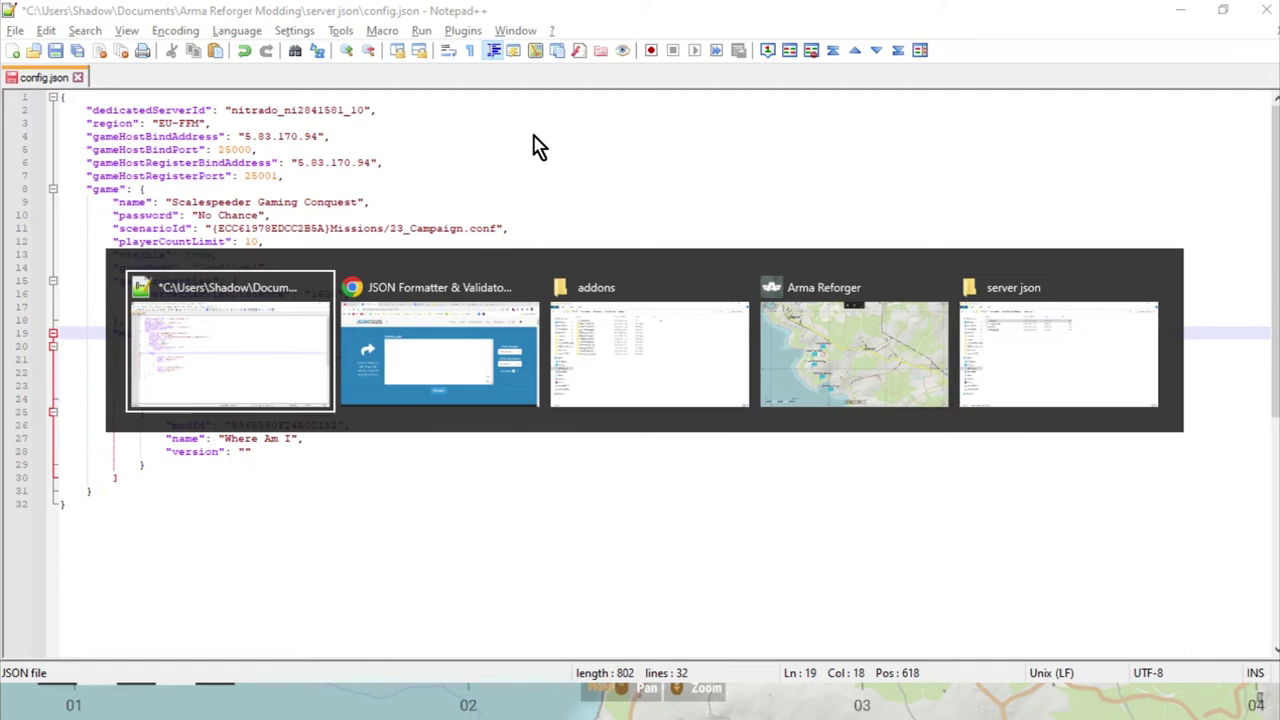
{"action": "key", "text": "alt+Tab"}
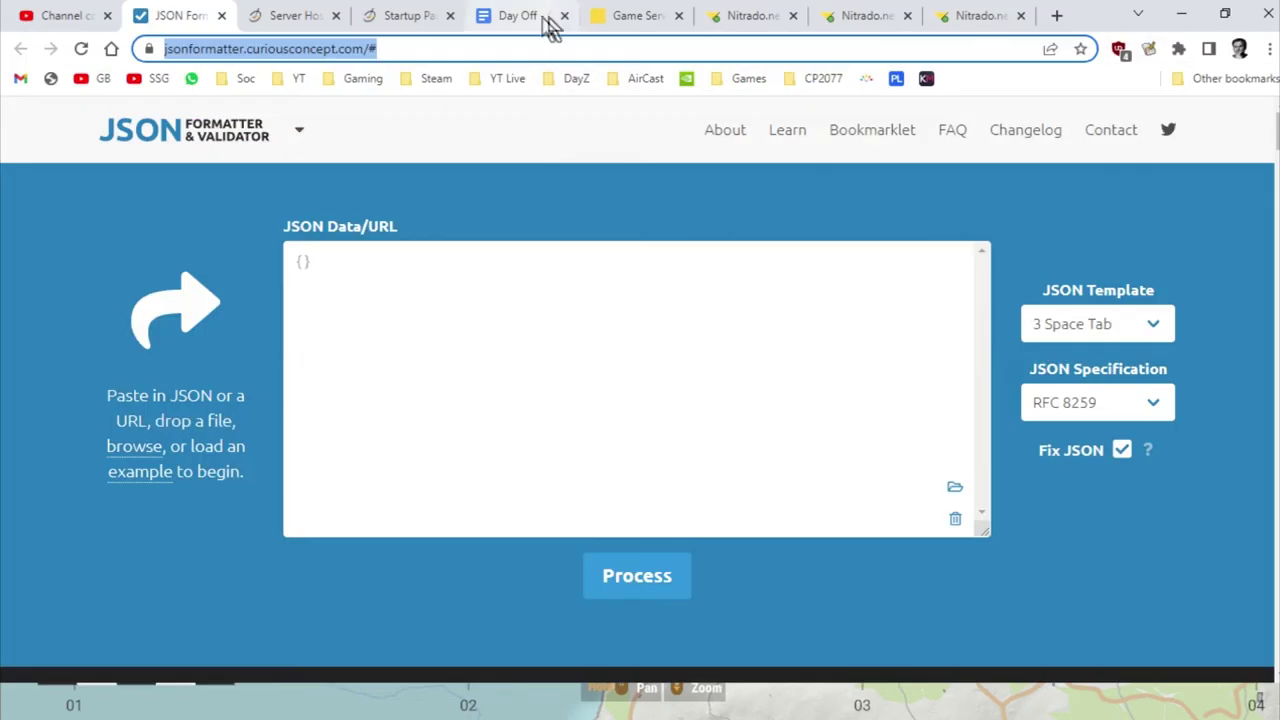
{"action": "left_click", "coordinate": [846, 17]}
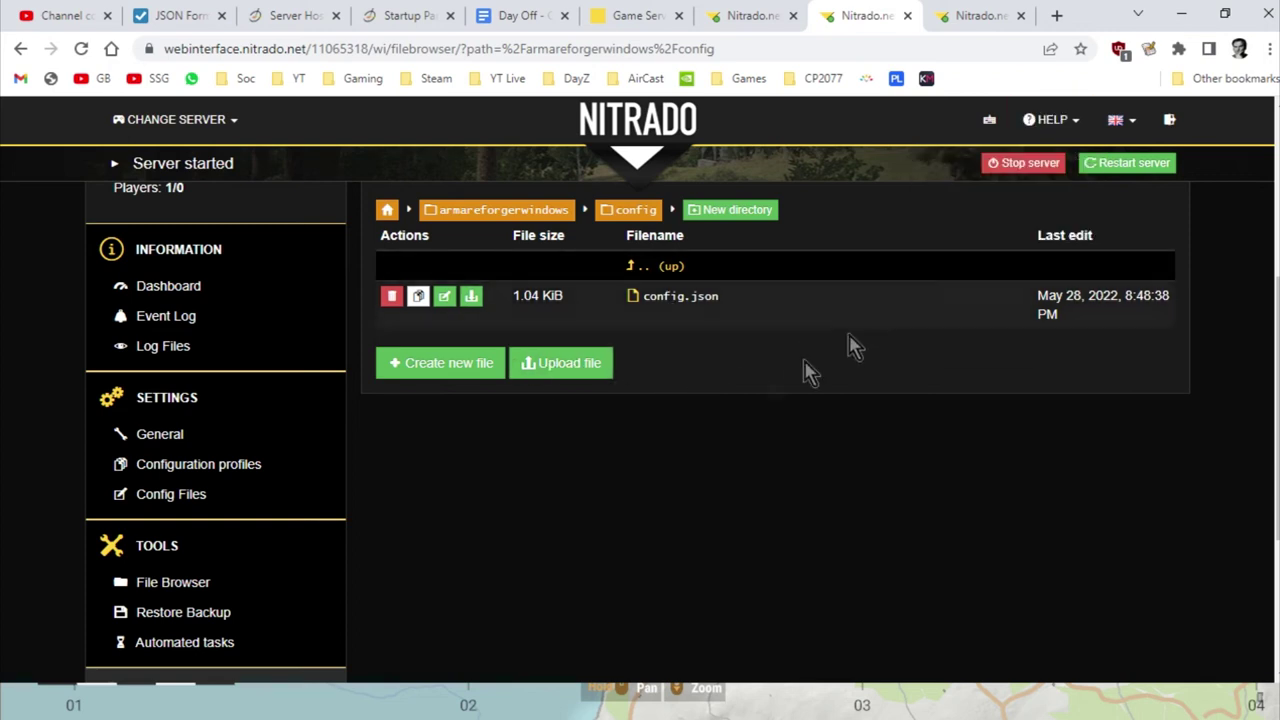
Switch from Nitrado's config folder to the Arma Reforger game window
{"action": "key", "text": "alt+Tab"}
{"action": "key", "text": "alt+Tab"}
{"action": "key", "text": "alt+Tab"}
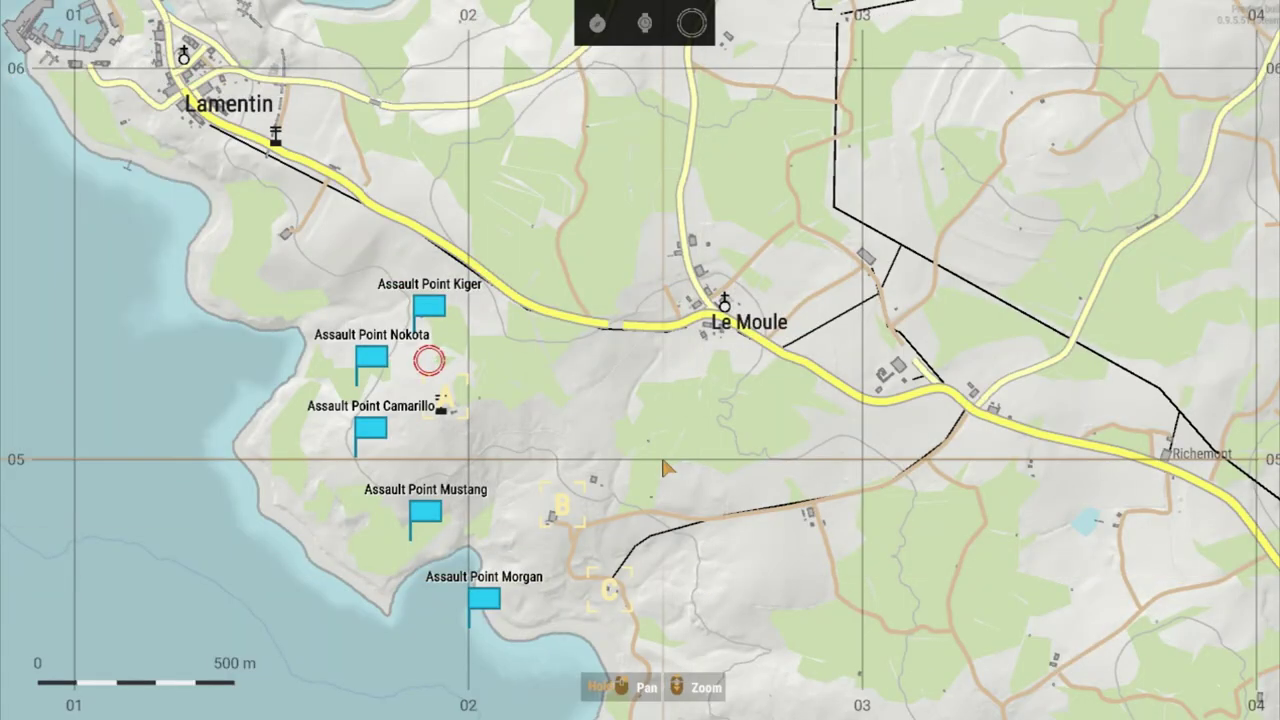
Close the map and run up the slope past the tents to objective A's rock, switching to the rifle
{"action": "key", "text": "m"}
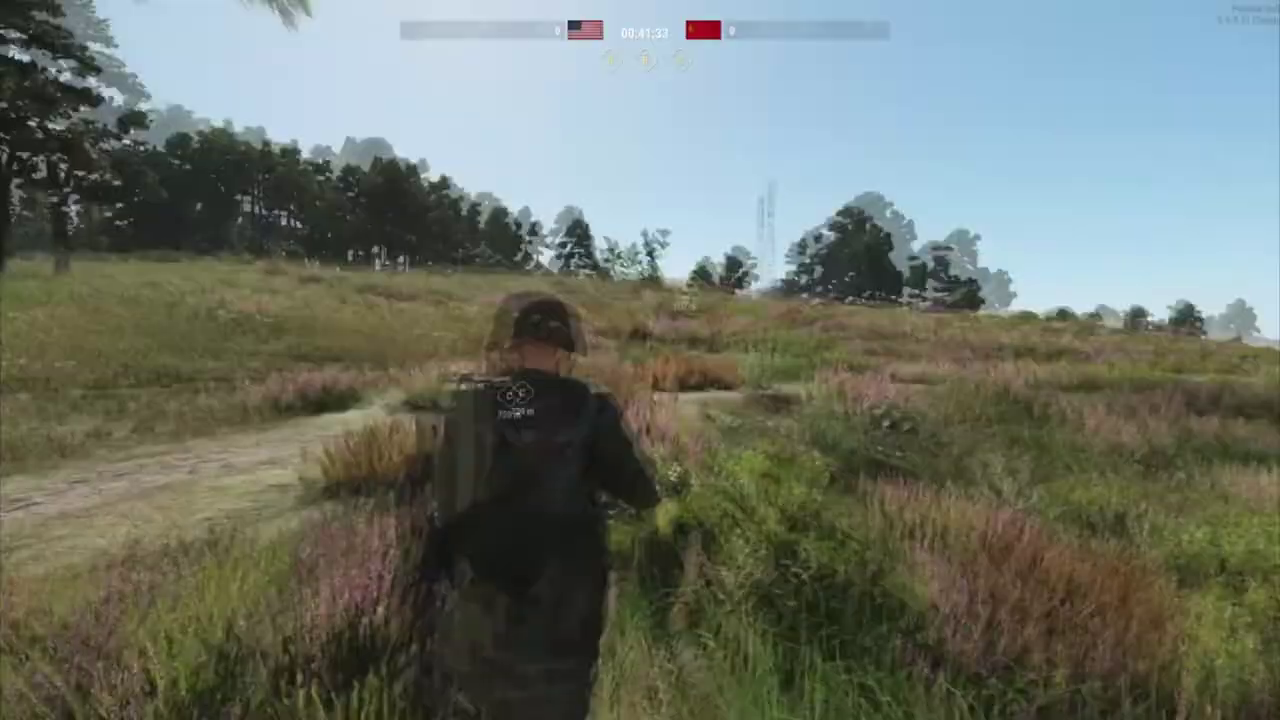
{"action": "key", "text": "w"}
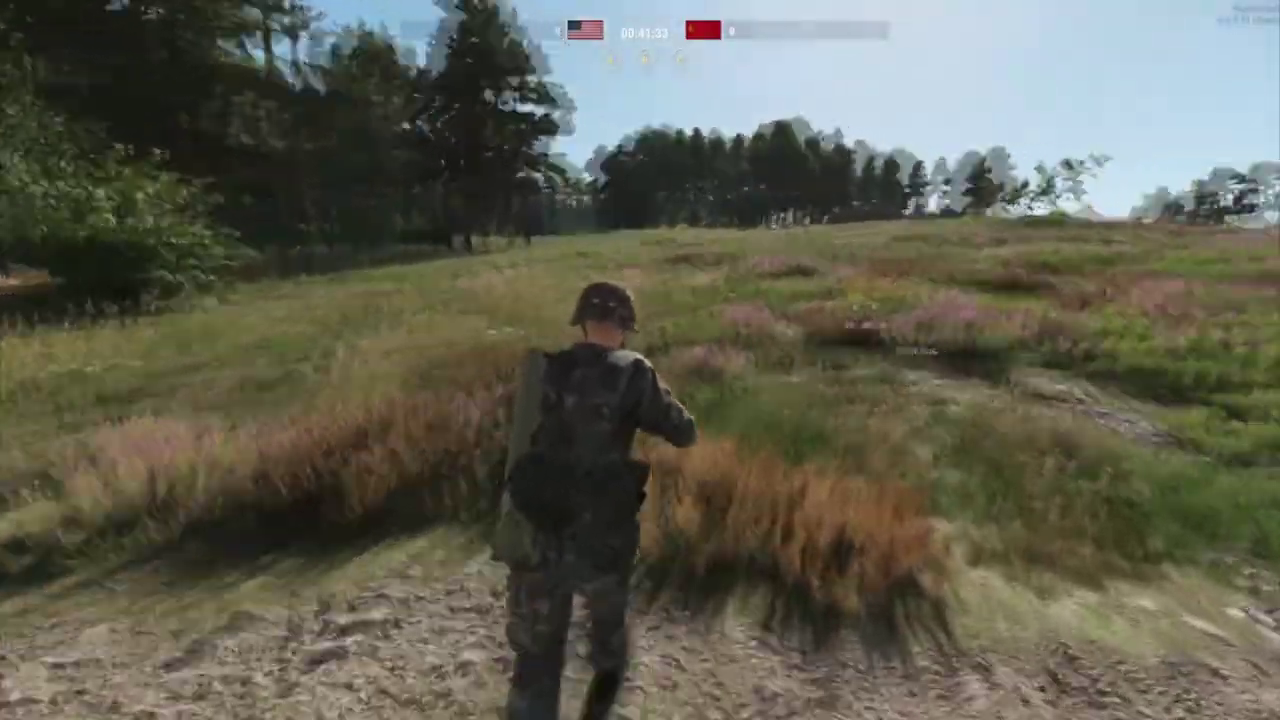
{"action": "key", "text": "w"}
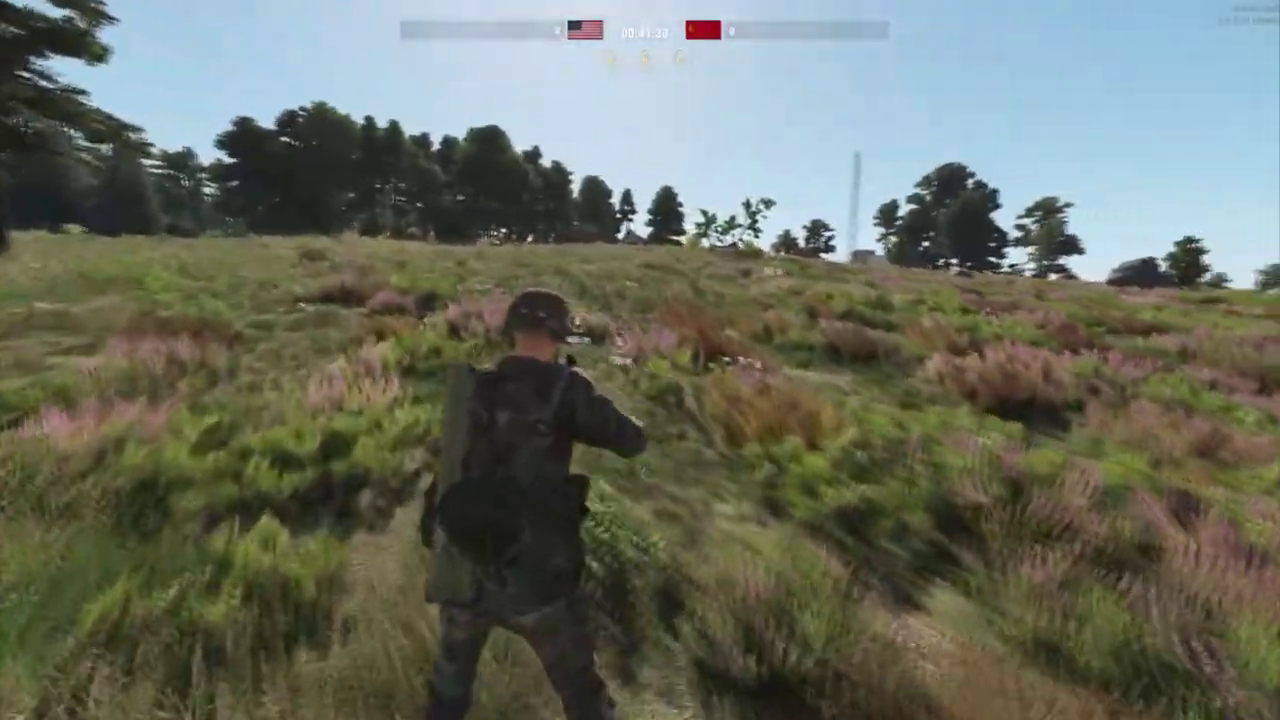
{"action": "key", "text": "w"}
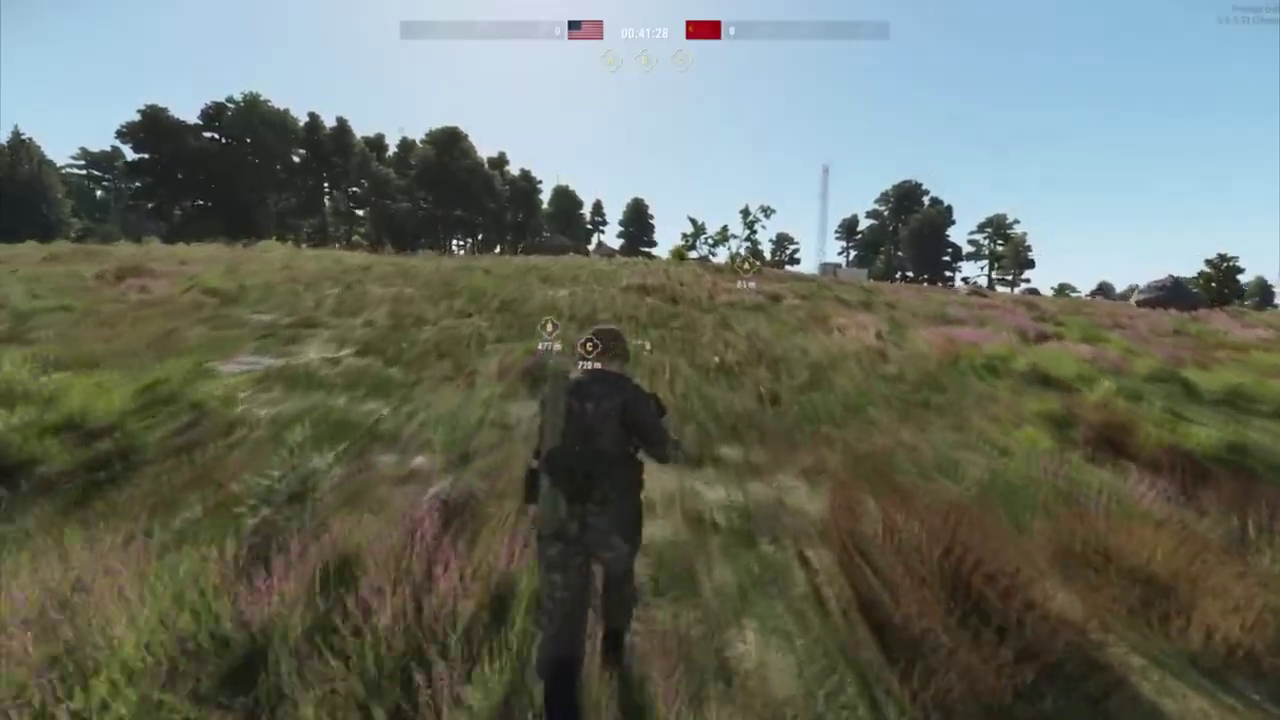
{"action": "key", "text": "w"}
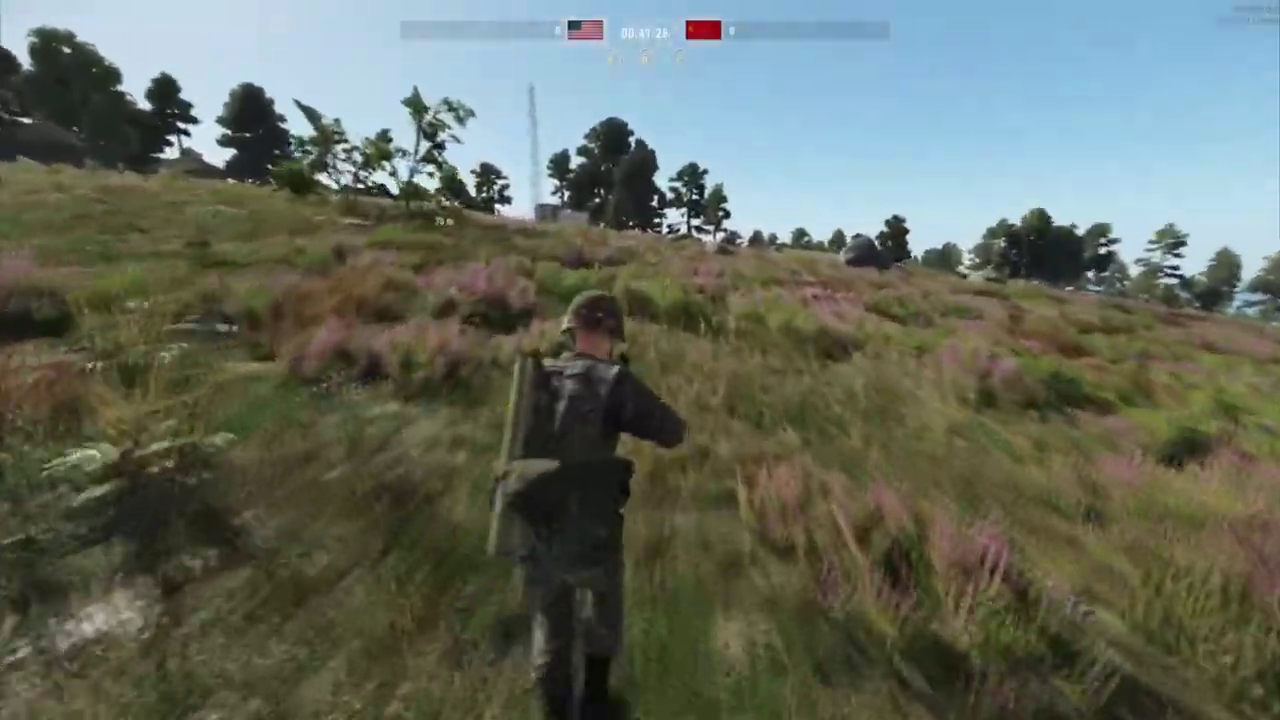
{"action": "key", "text": "w"}
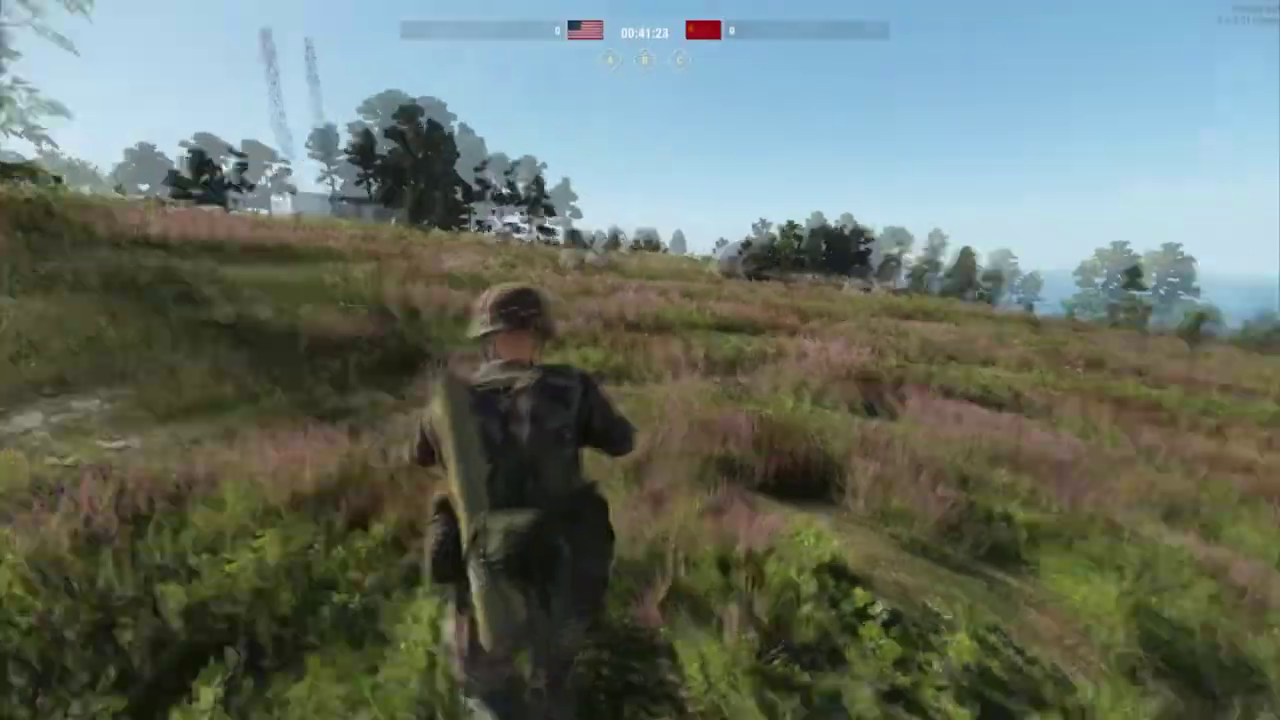
{"action": "key", "text": "w"}
{"action": "key", "text": "1"}
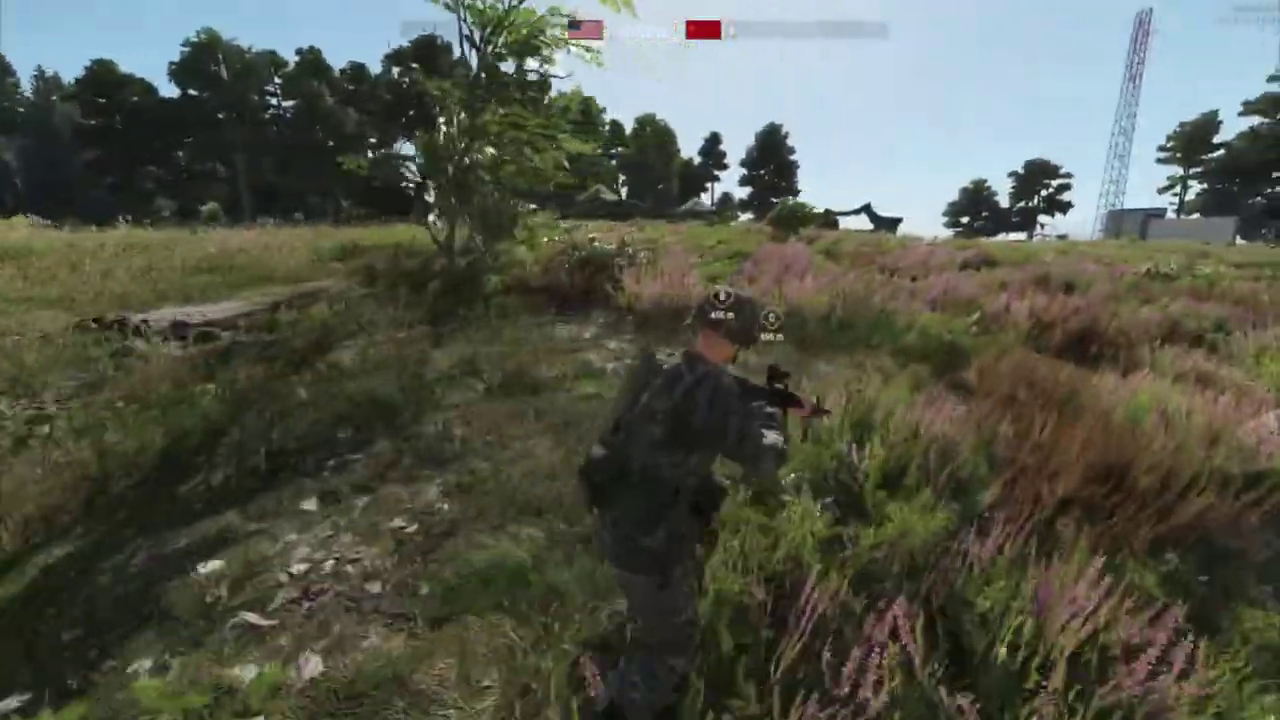
{"action": "key", "text": "w"}
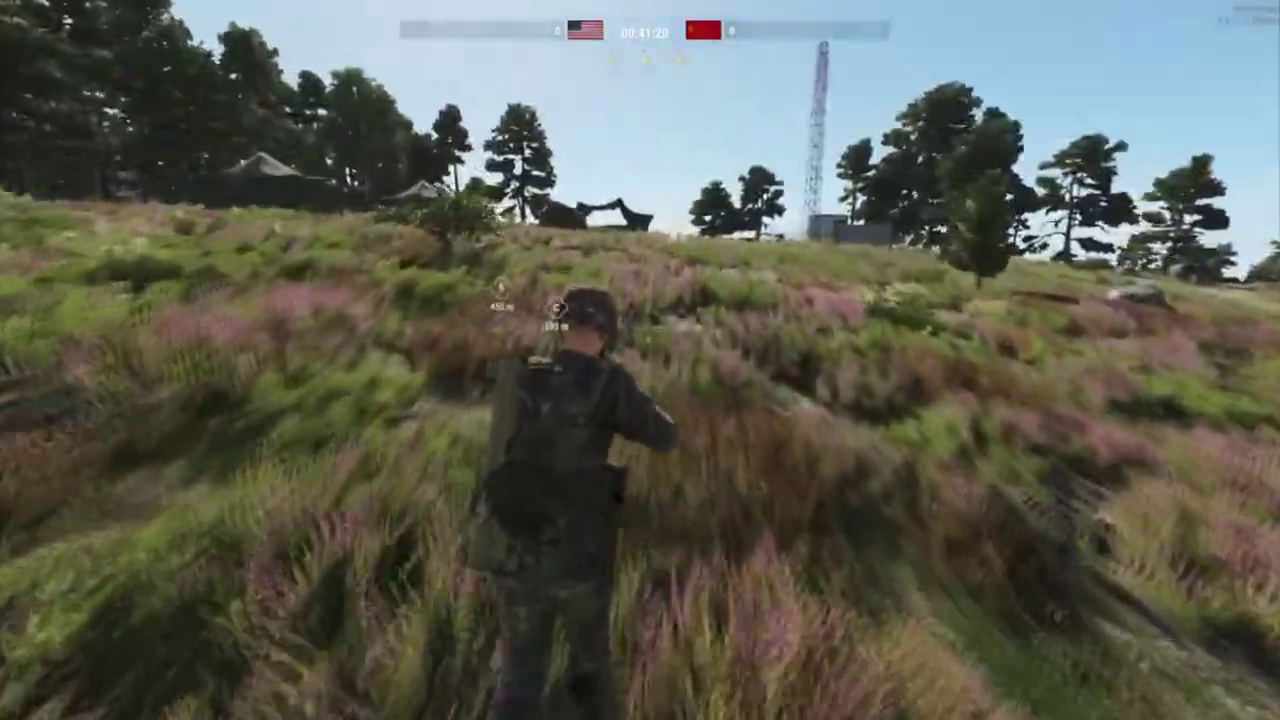
{"action": "key", "text": "w"}
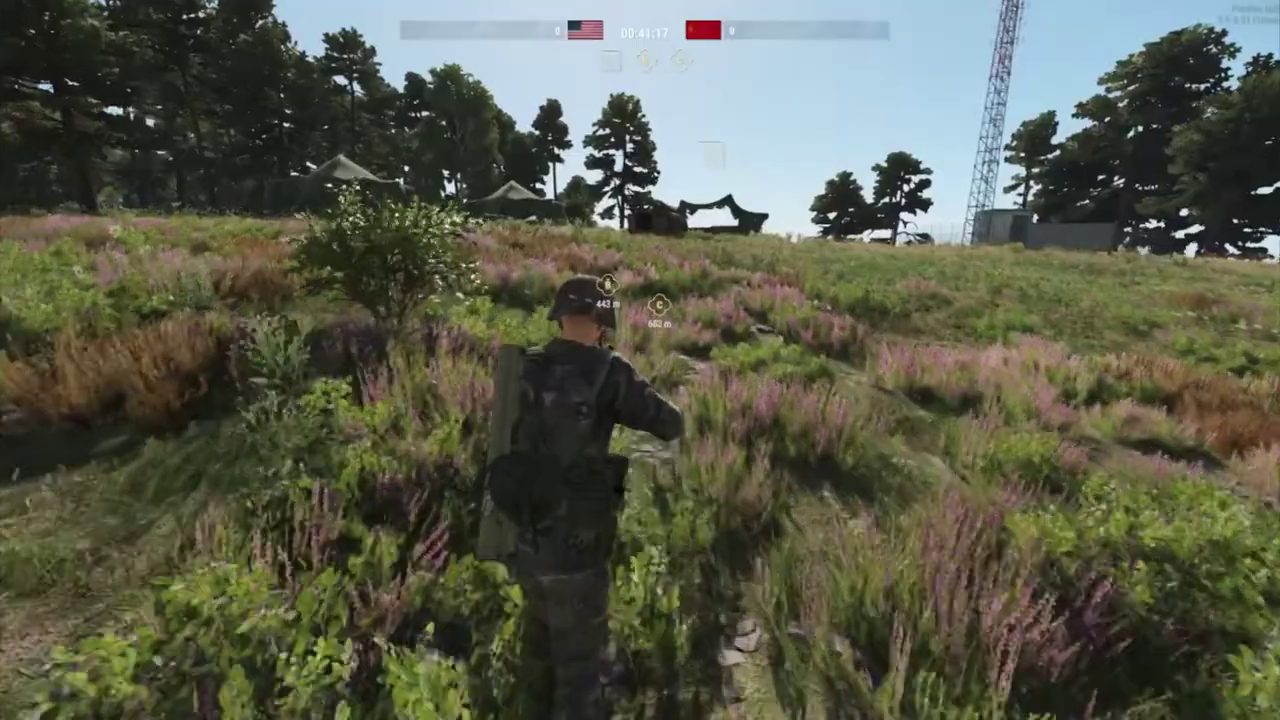
{"action": "key", "text": "w"}
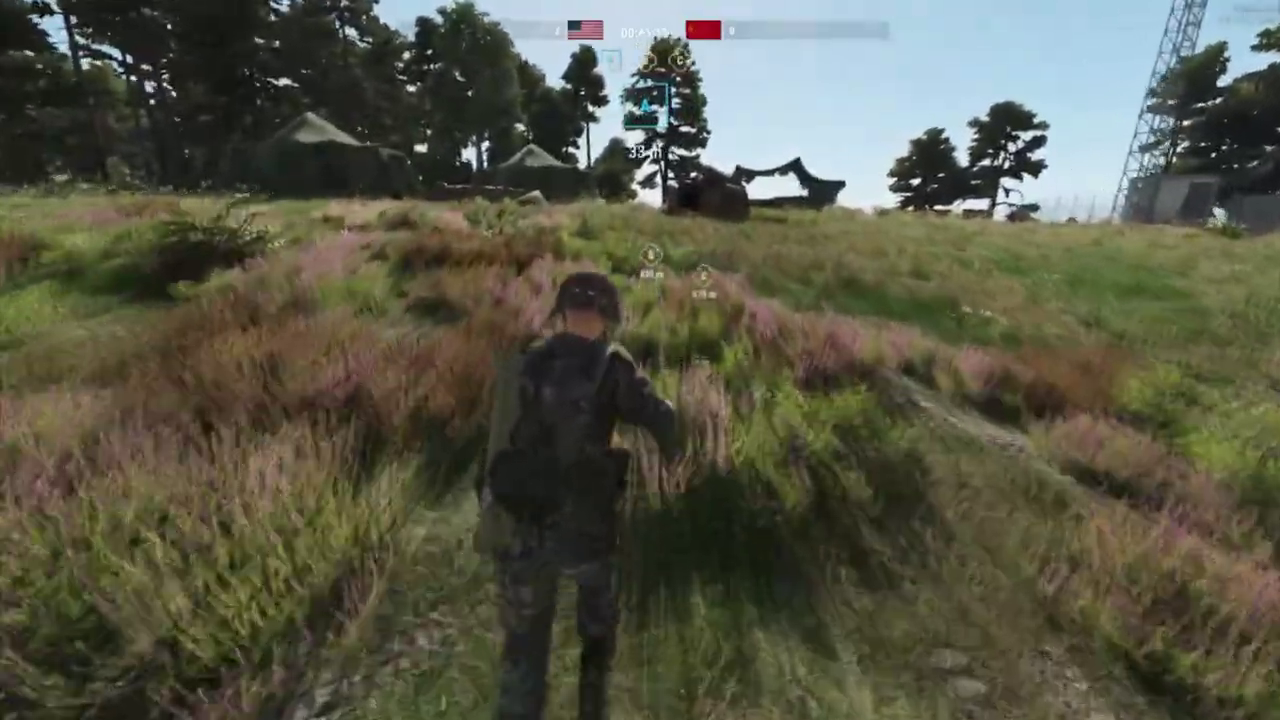
{"action": "key", "text": "w"}
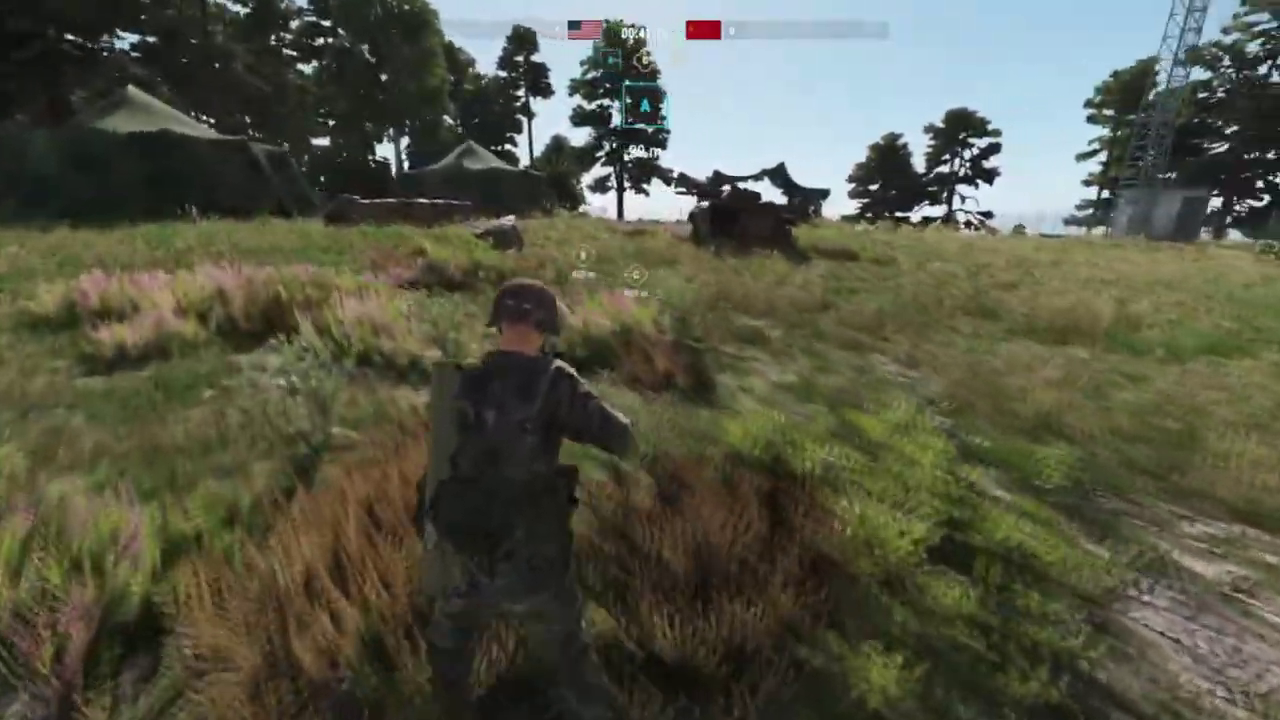
{"action": "key", "text": "w"}
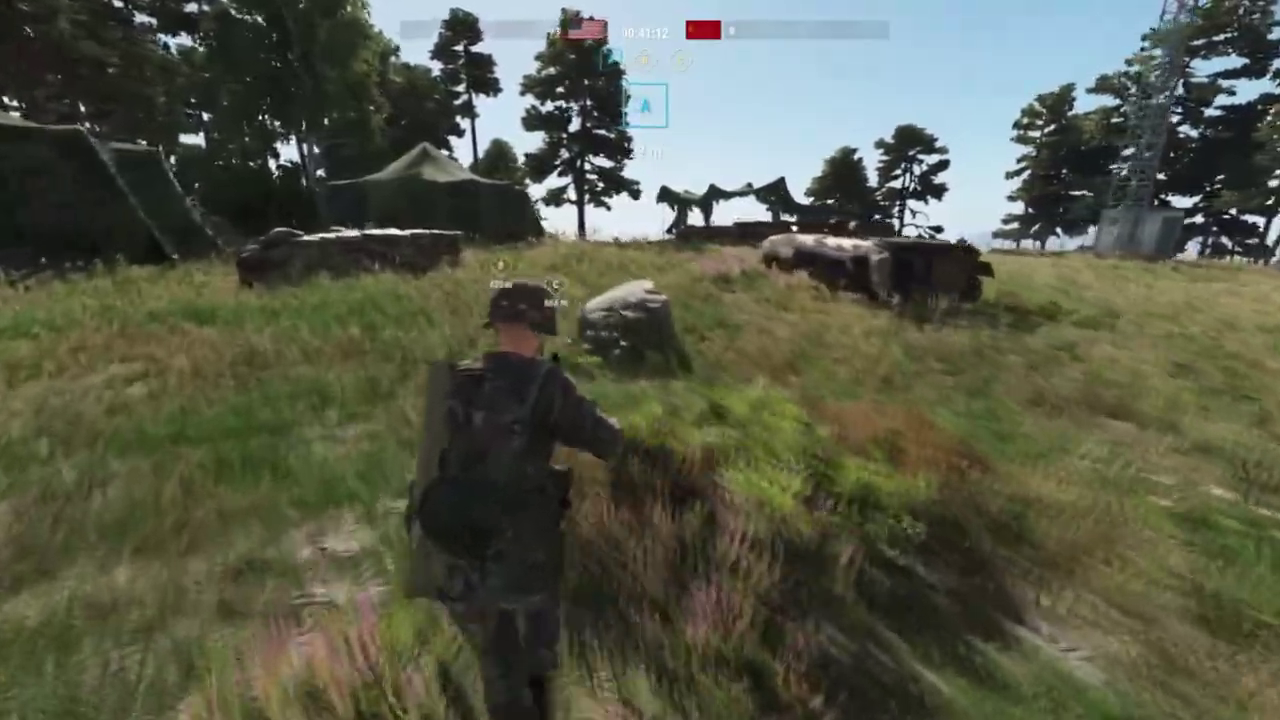
{"action": "key", "text": "w"}
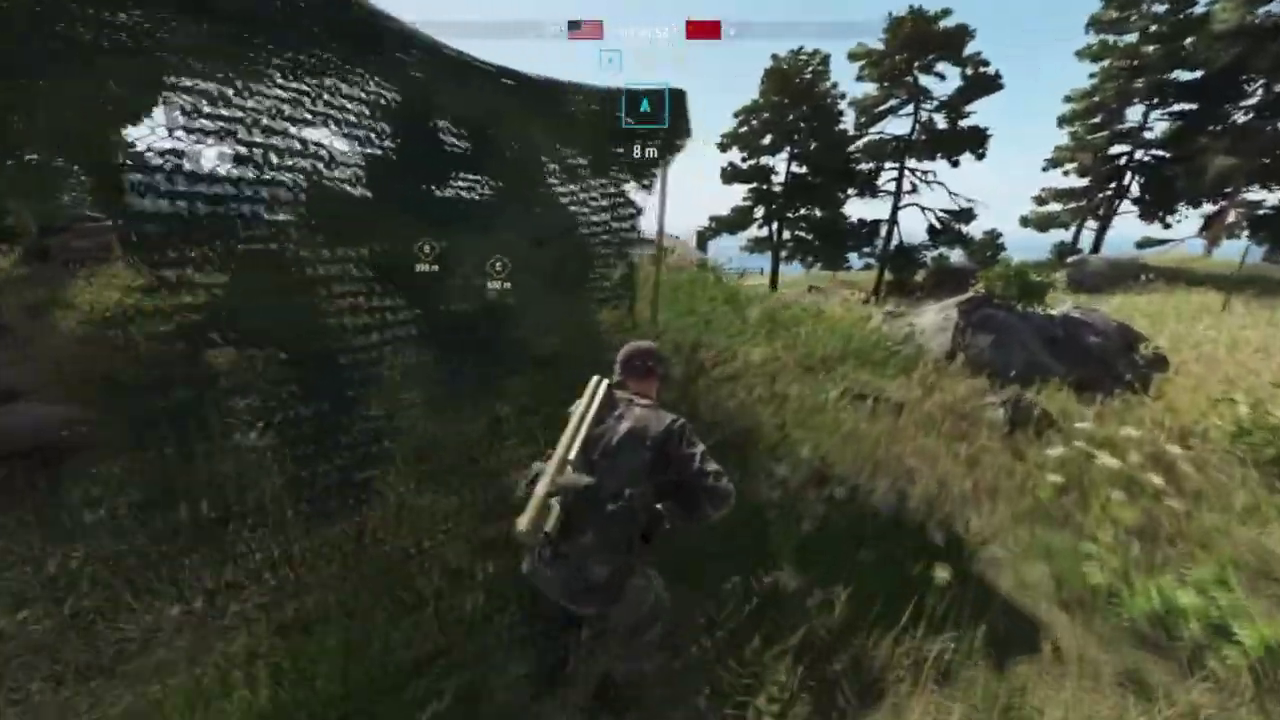
{"action": "key", "text": "w"}
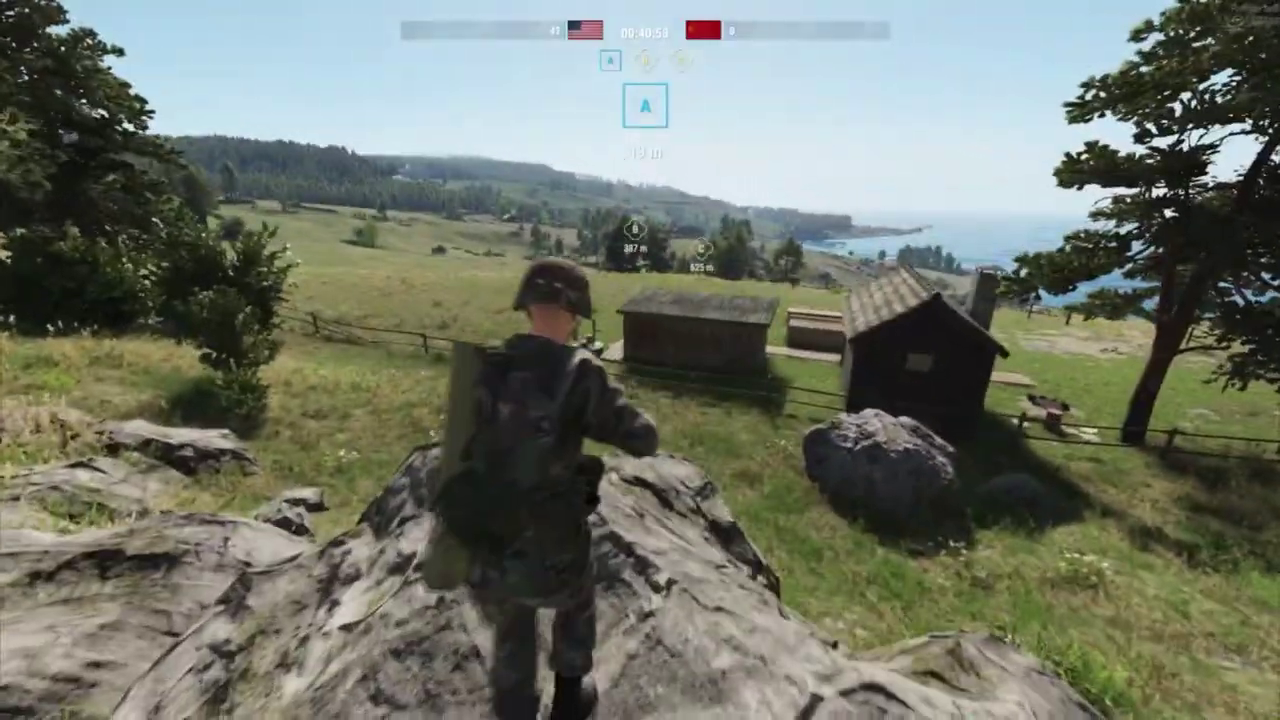
Scope in with the 4x rifle at the shed, the valley and the coastline
{"action": "right_click", "coordinate": [640, 360]}
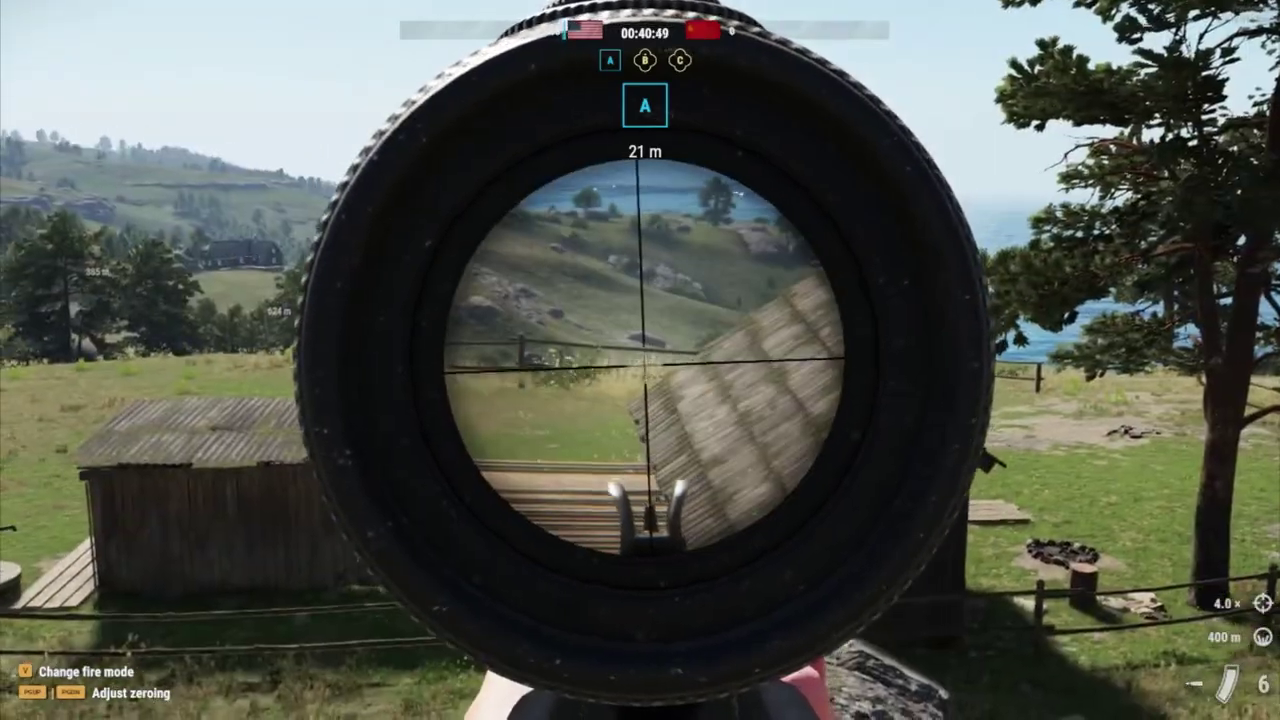
{"action": "right_click", "coordinate": [640, 360]}
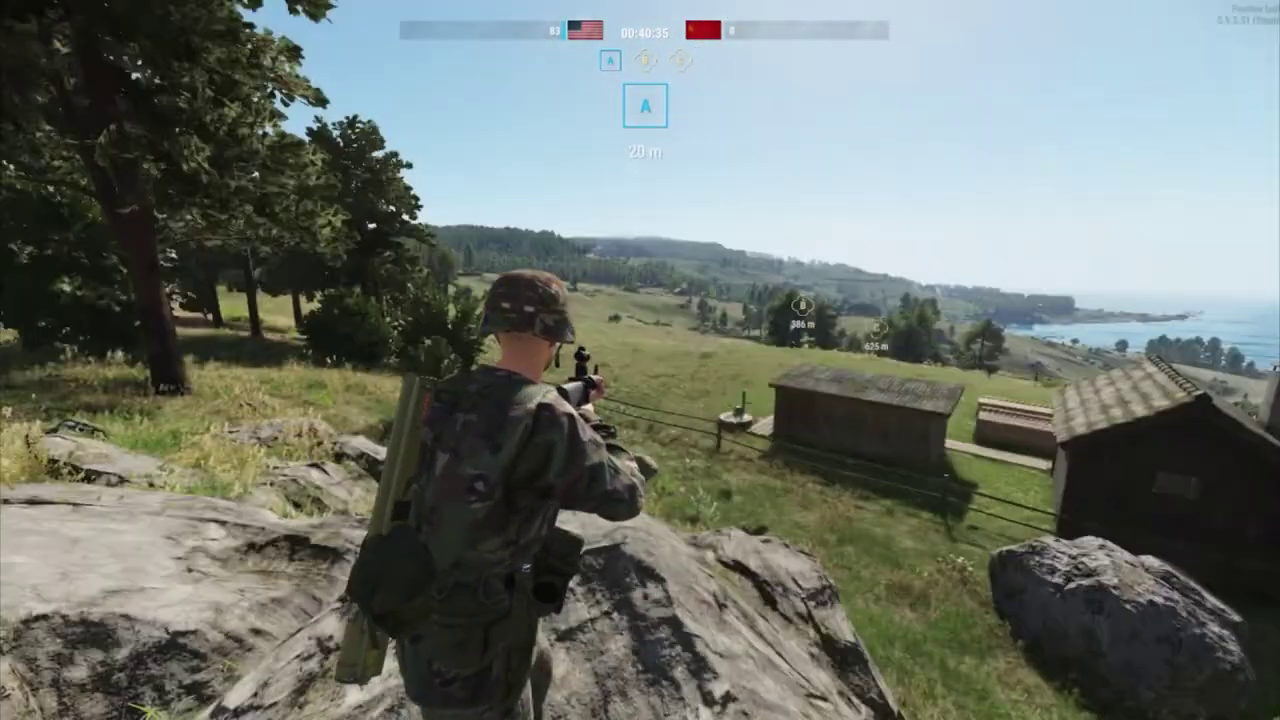
{"action": "right_click", "coordinate": [640, 360]}
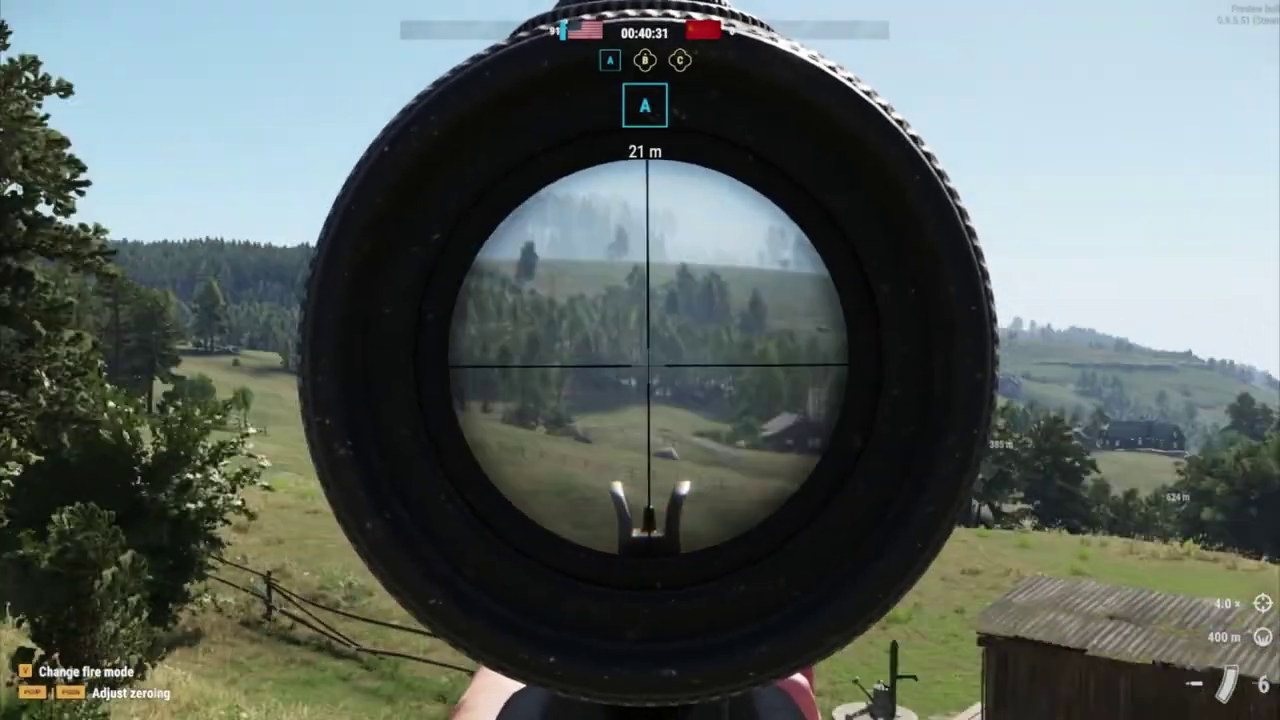
{"action": "right_click", "coordinate": [640, 360]}
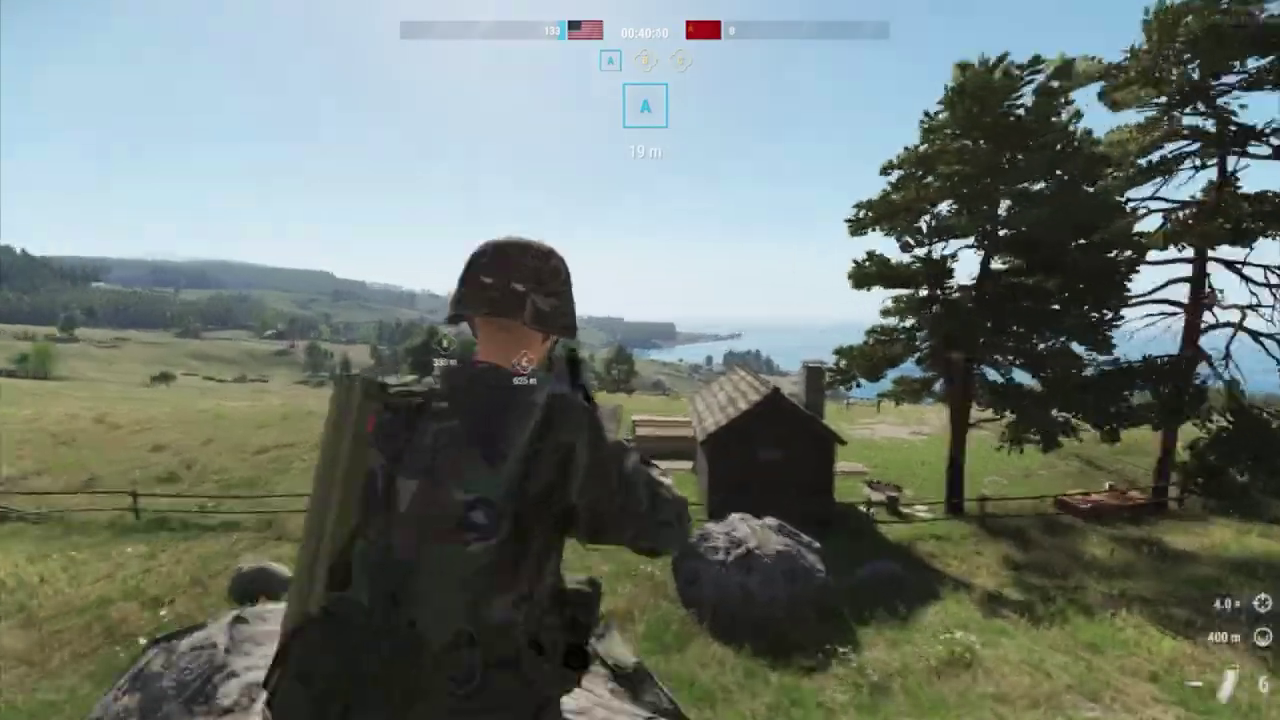
{"action": "right_click", "coordinate": [640, 360]}
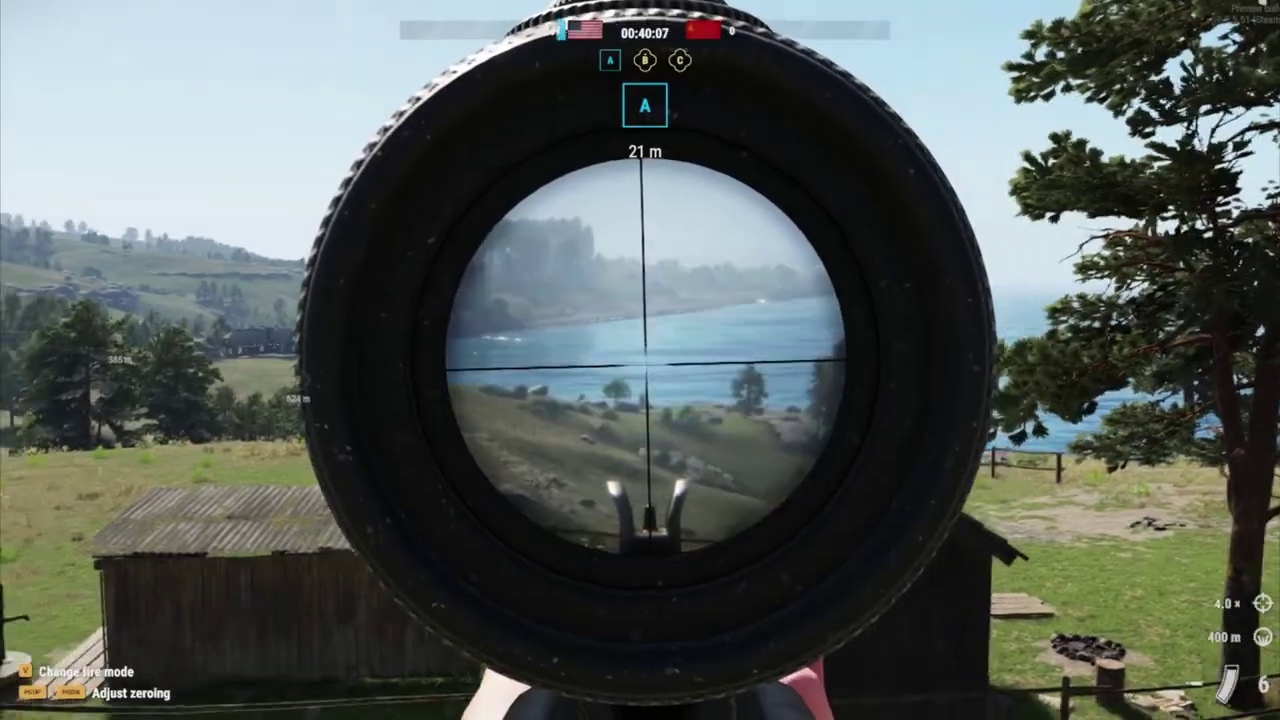
{"action": "right_click", "coordinate": [640, 360]}
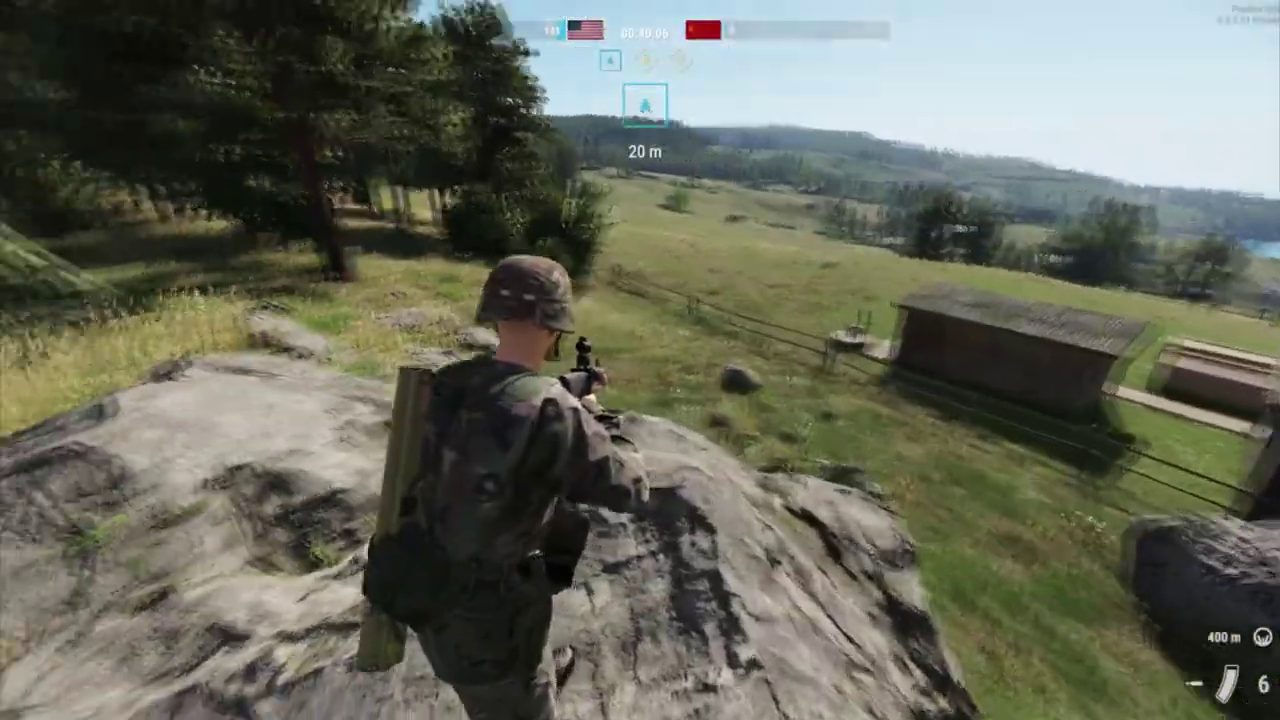
Run past the sandbags across the field and back toward objective A, briefly scoping in
{"action": "key", "text": "w"}
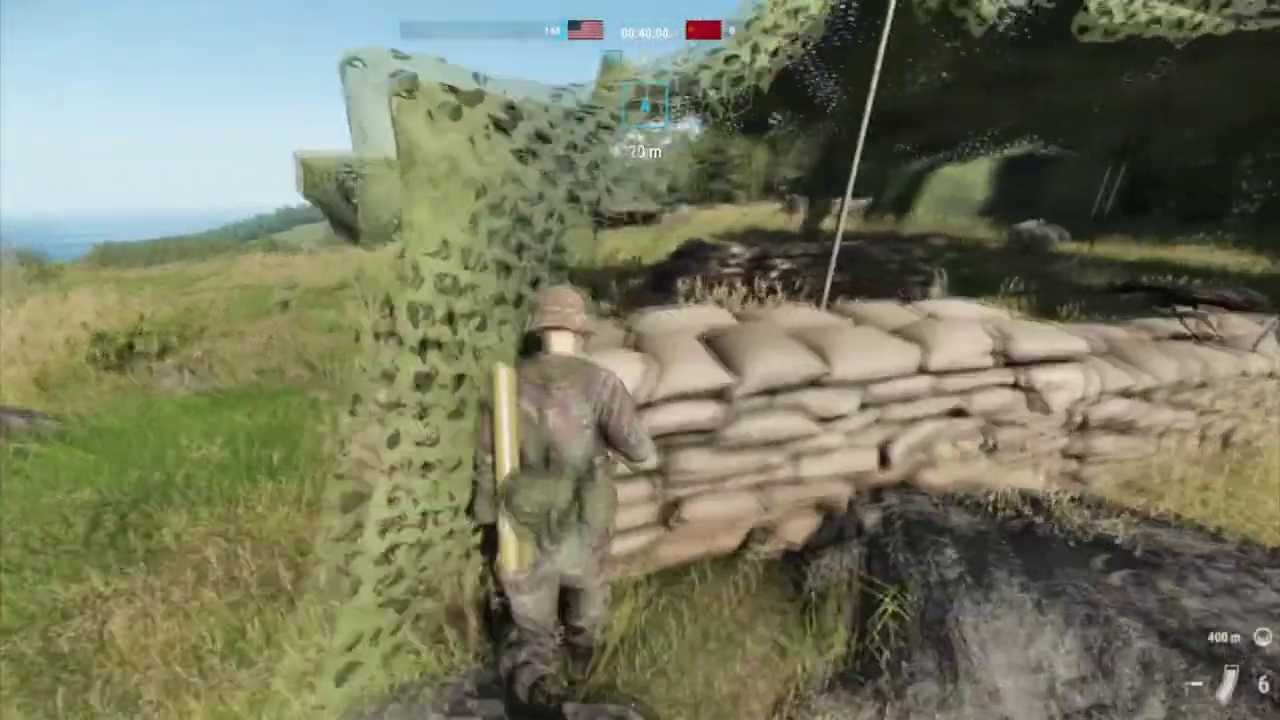
{"action": "key", "text": "w"}
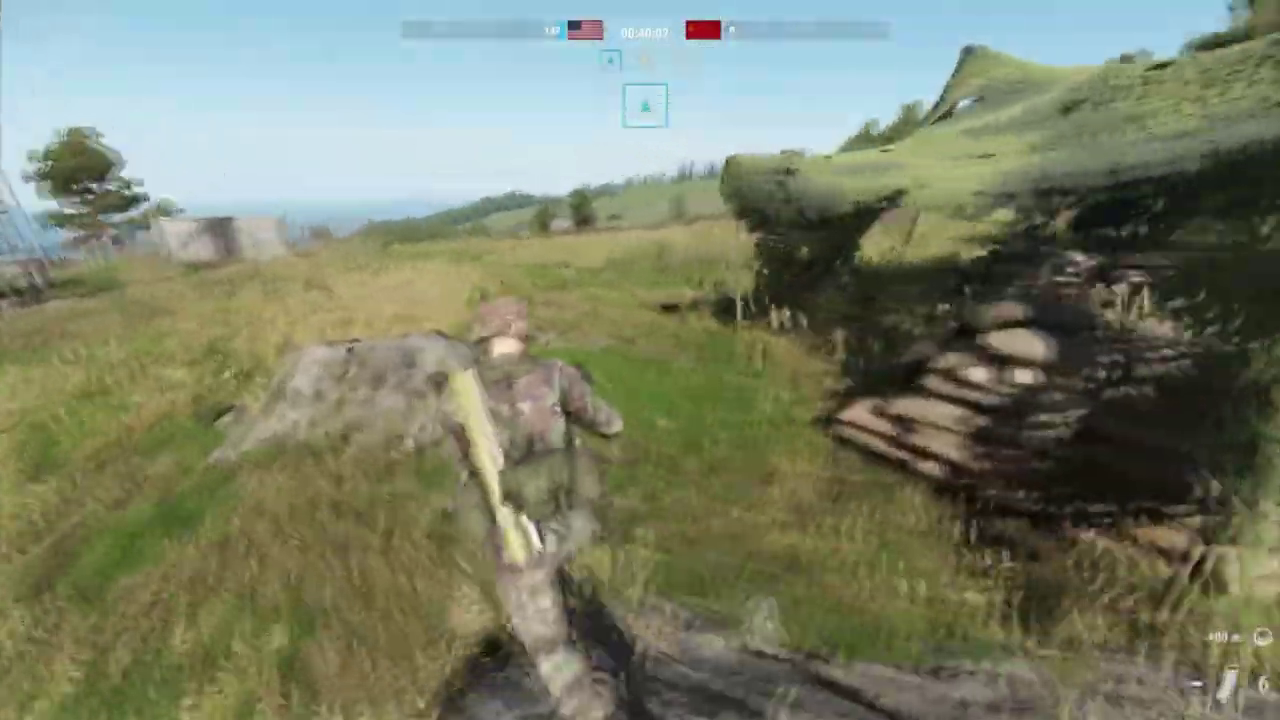
{"action": "key", "text": "w"}
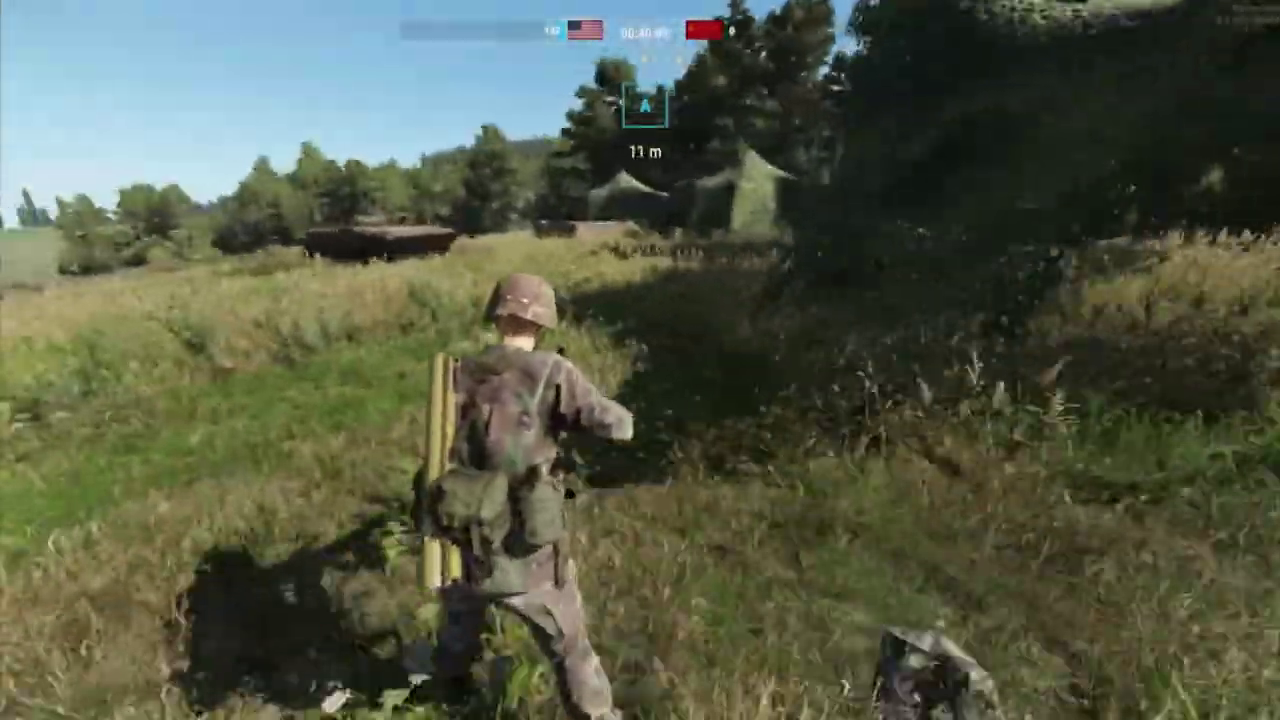
{"action": "key", "text": "w"}
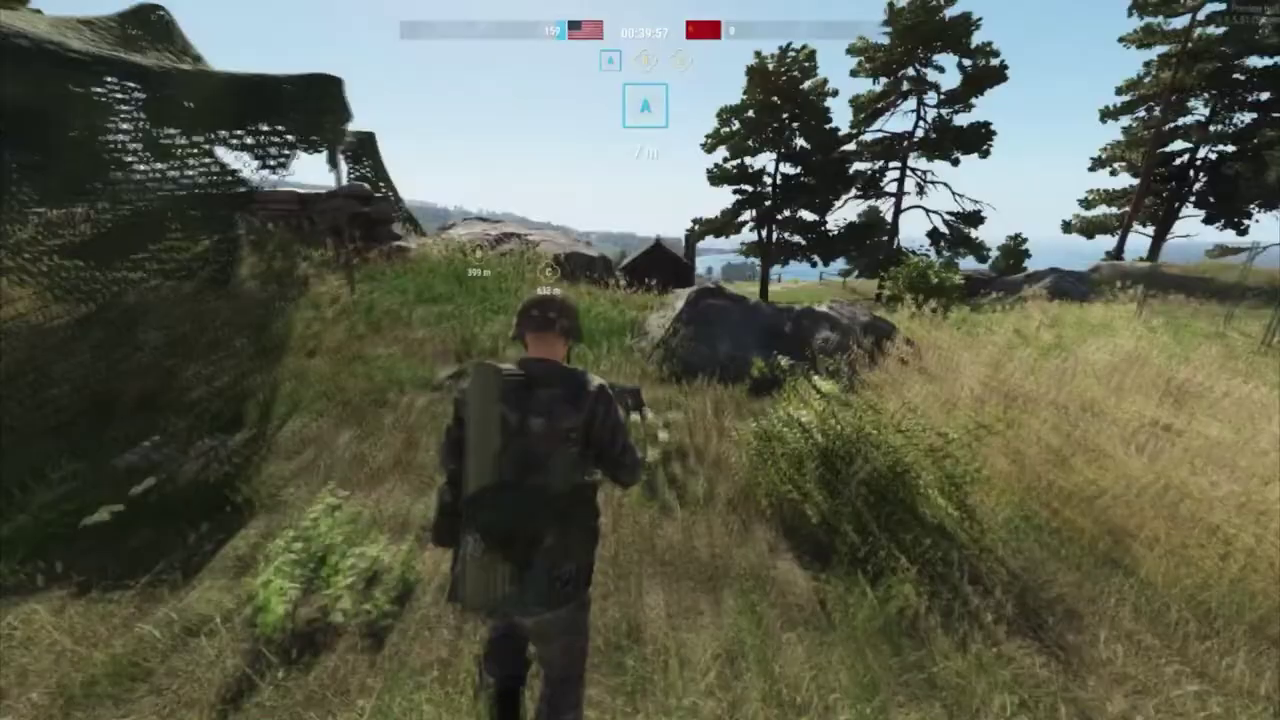
{"action": "key", "text": "w"}
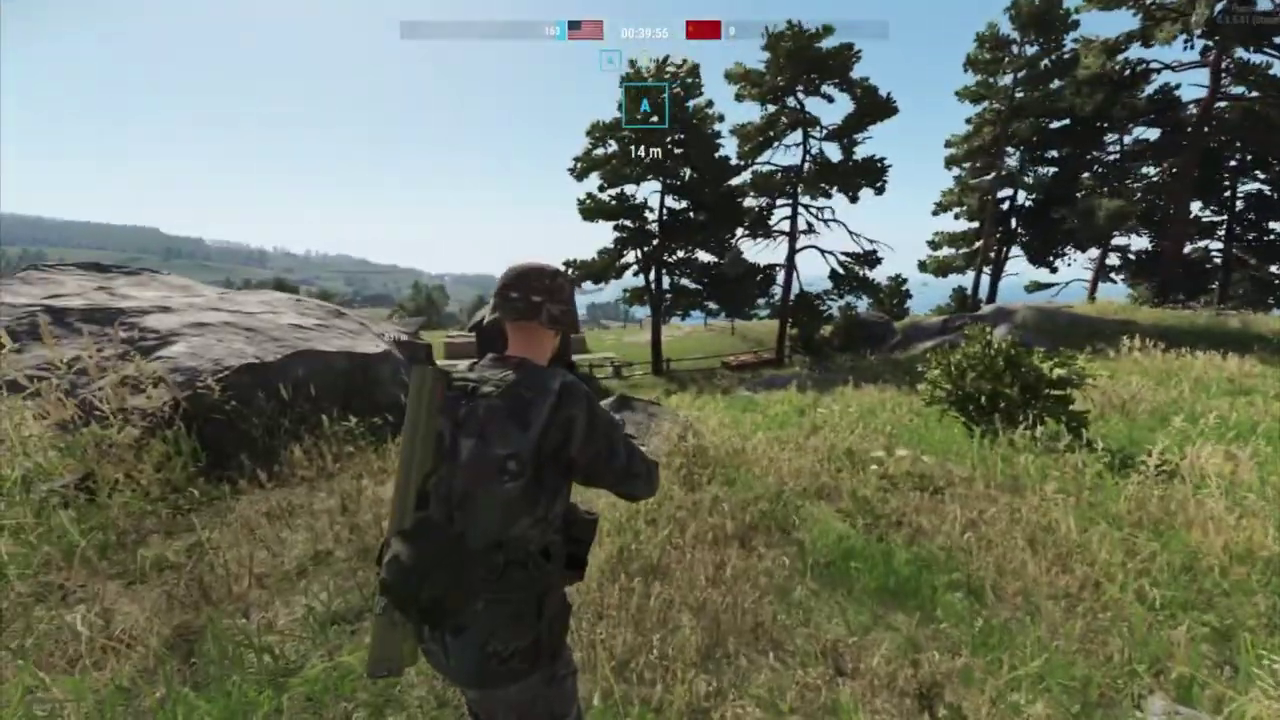
{"action": "right_click", "coordinate": [640, 360]}
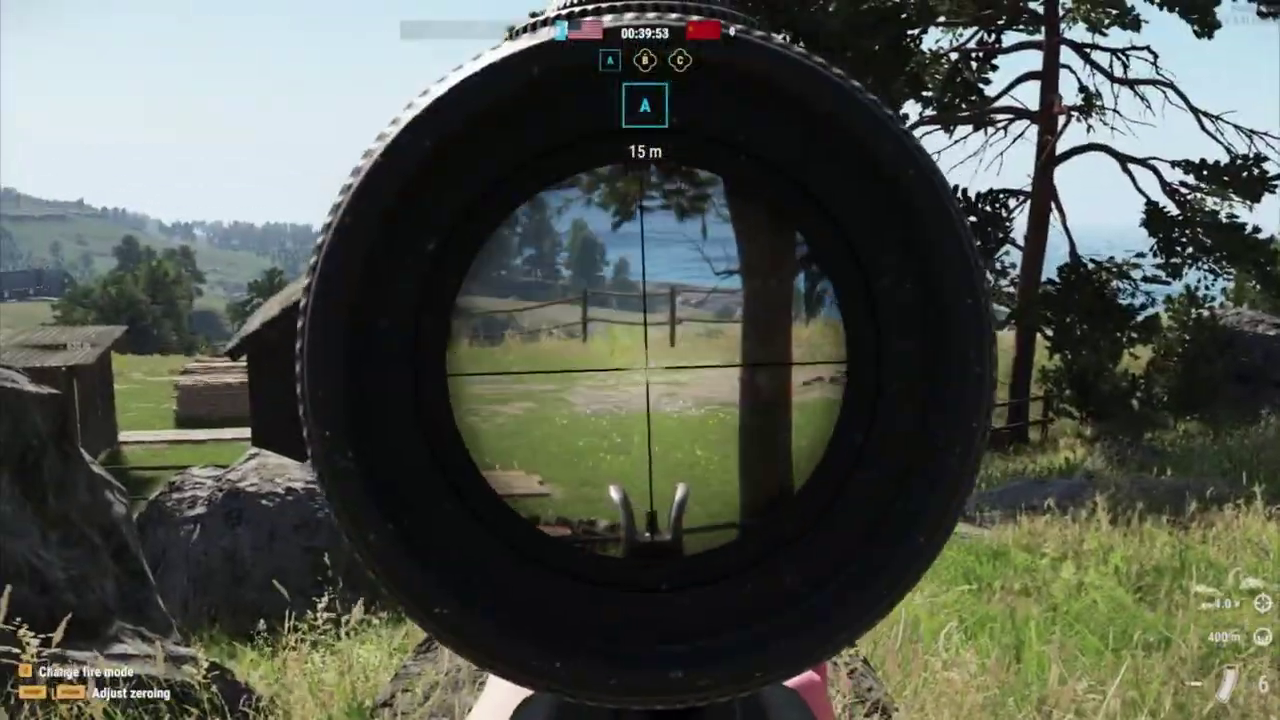
{"action": "right_click", "coordinate": [640, 360]}
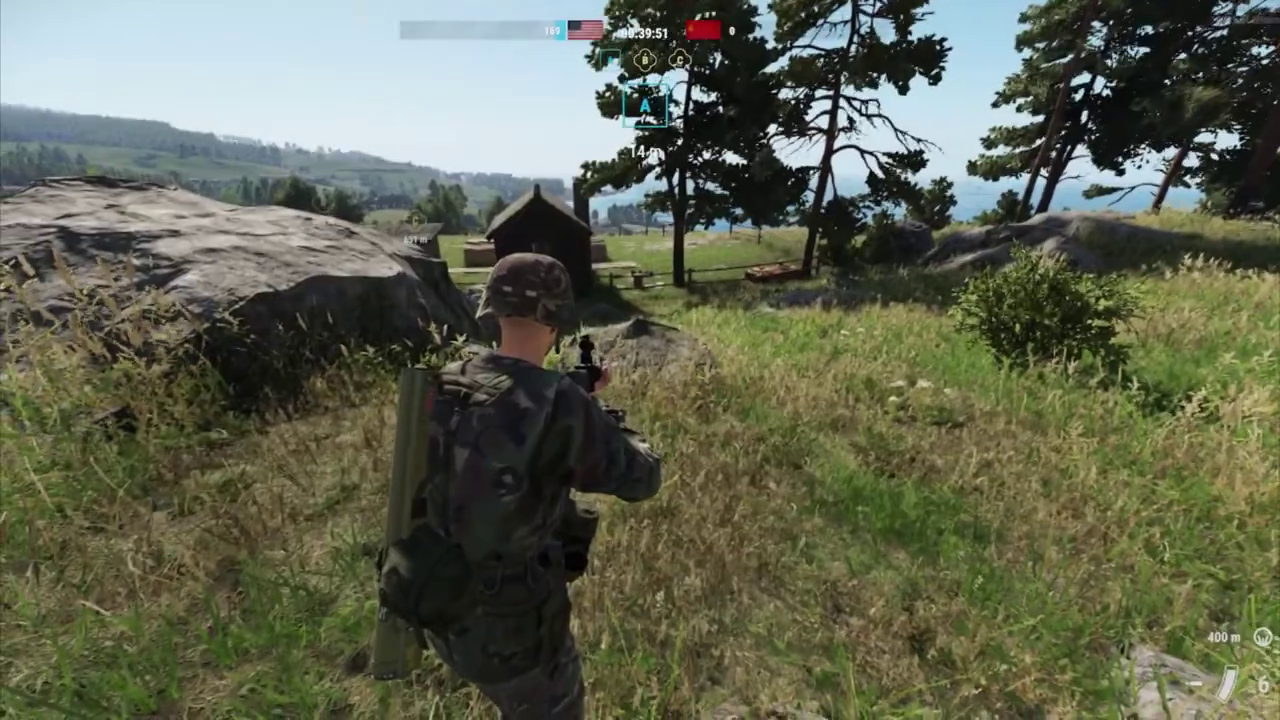